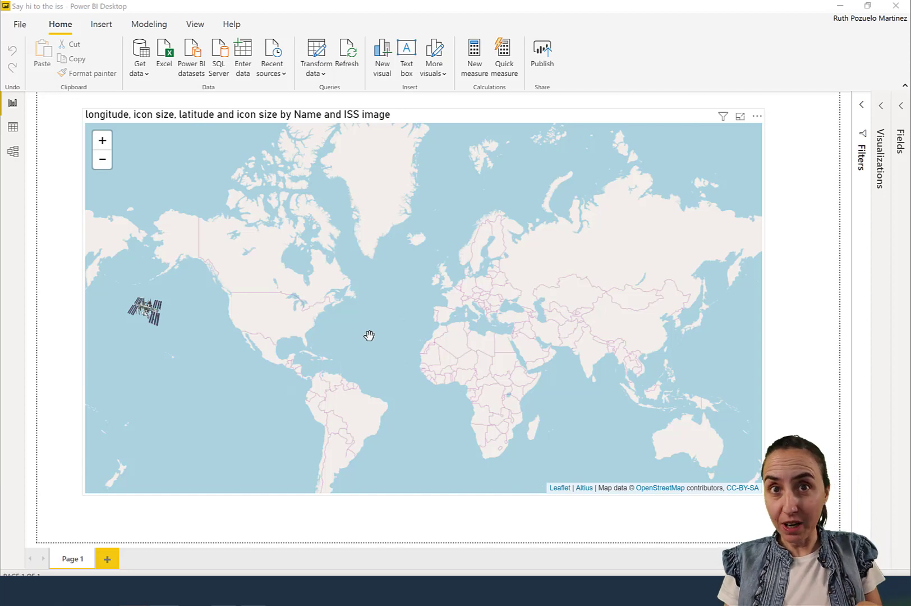
- Refresh the report data repeatedly to update the space station's position on the map
click(347, 51)
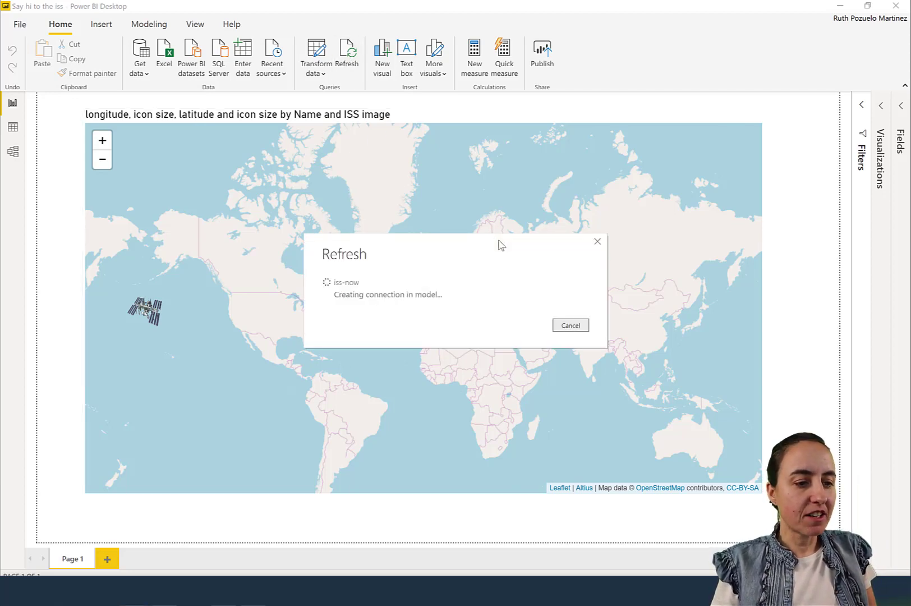
mouse_move(164, 337)
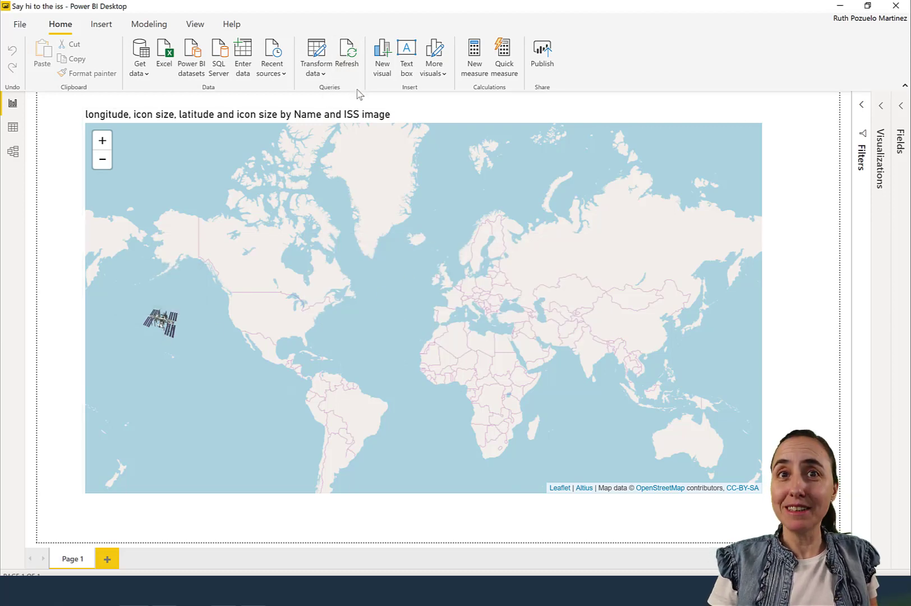
click(349, 56)
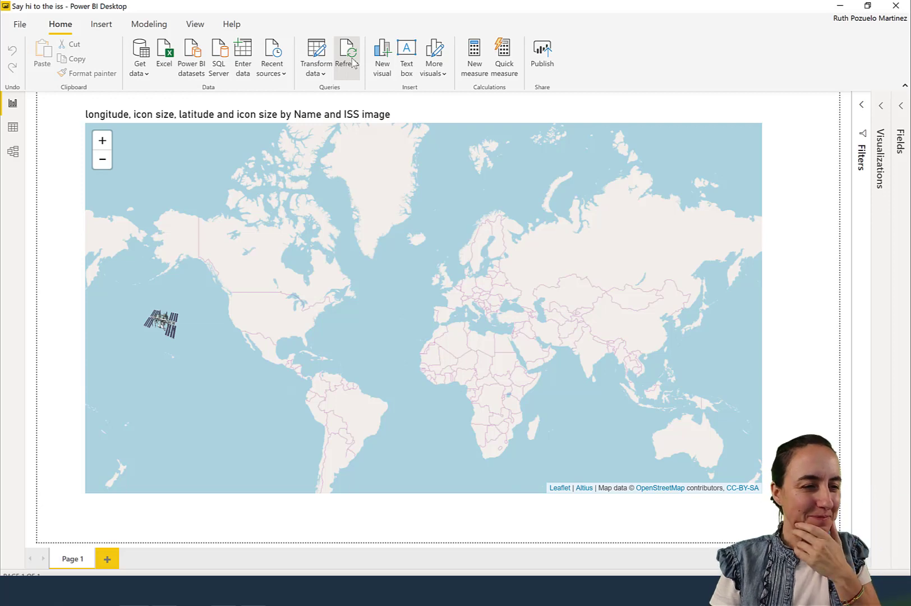
click(352, 62)
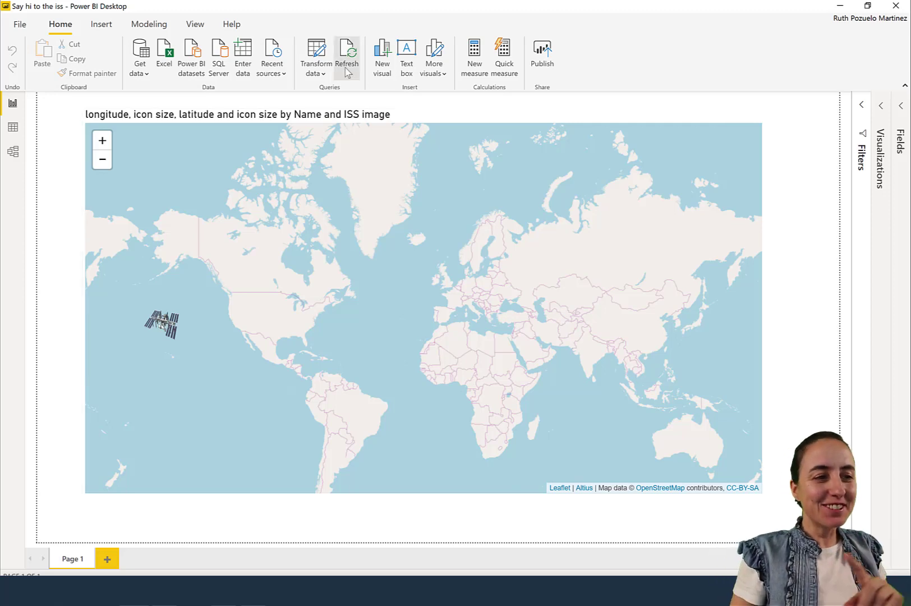
- Examine the iss-now query's code in the Advanced Editor, highlighting the API documentation link, and close the editor
click(316, 52)
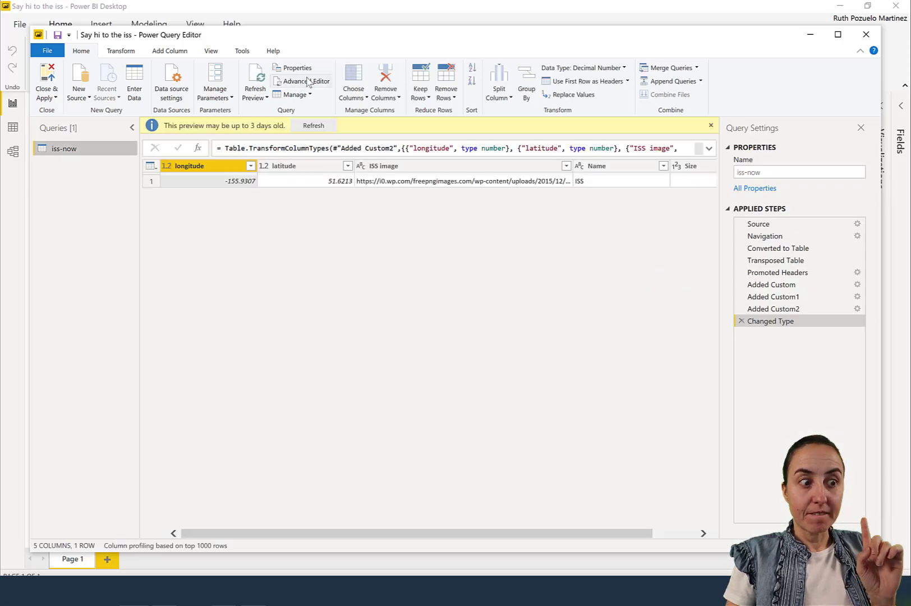
click(308, 82)
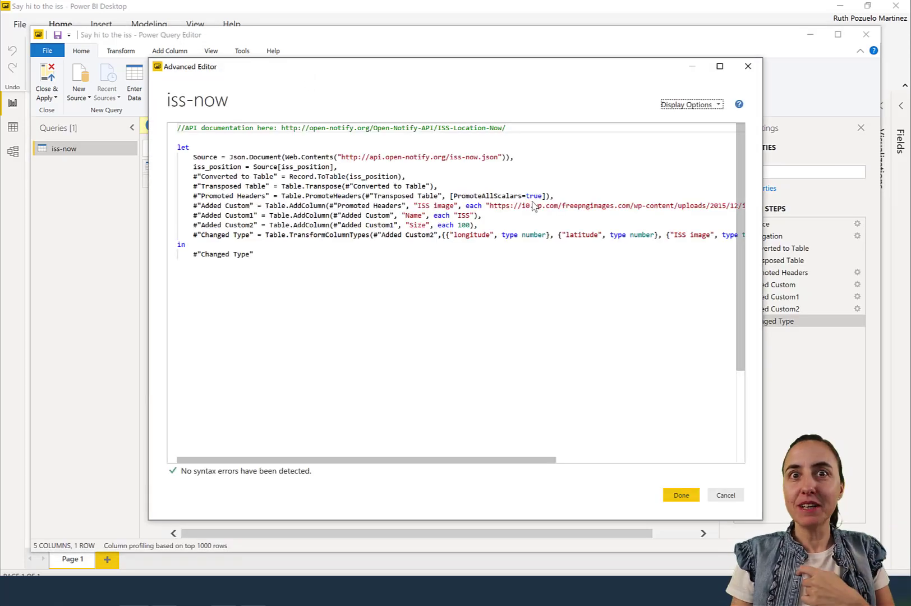
drag(281, 128, 510, 129)
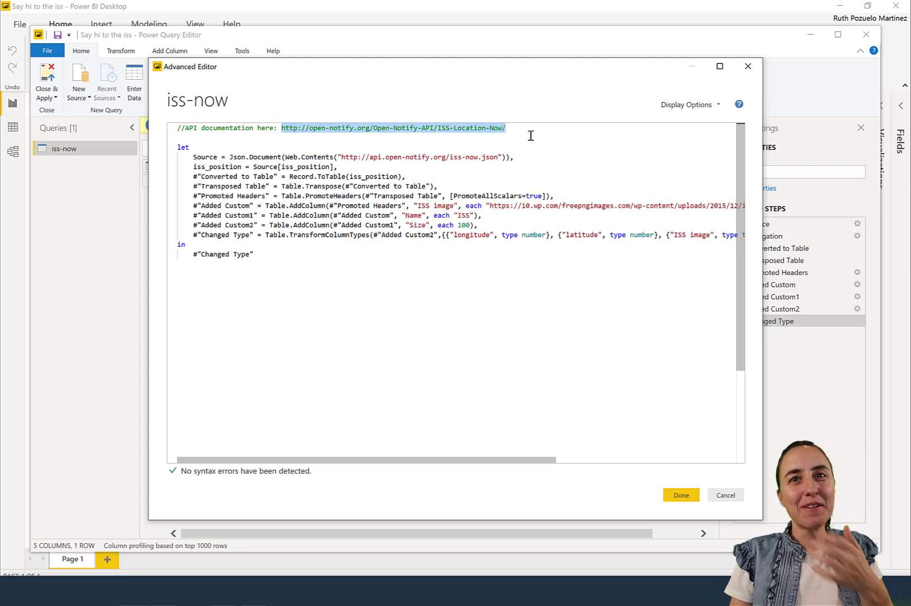
click(748, 67)
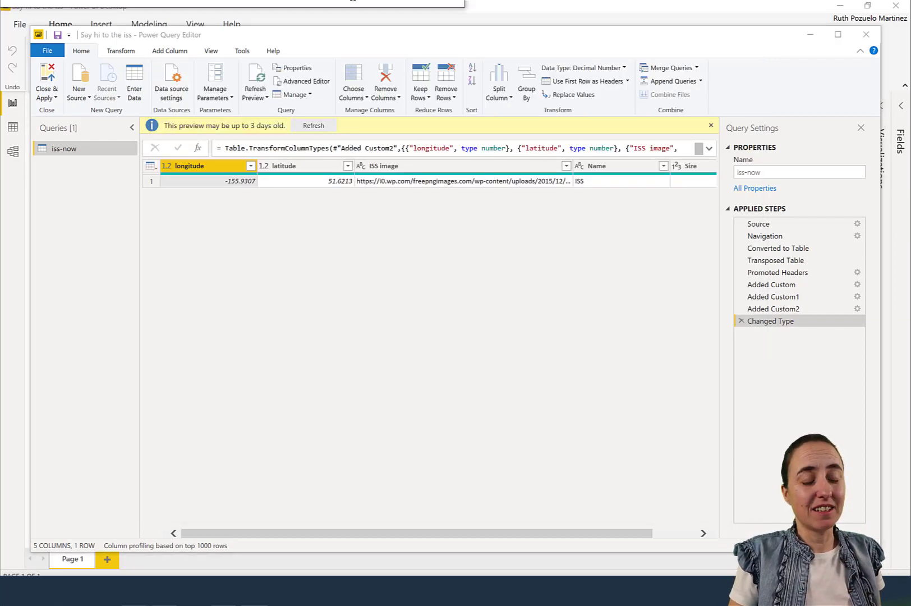
- Switch to the Chrome window with the Open Notify ISS location documentation and maximize it
drag(275, 0, 513, 132)
drag(708, 131, 602, 85)
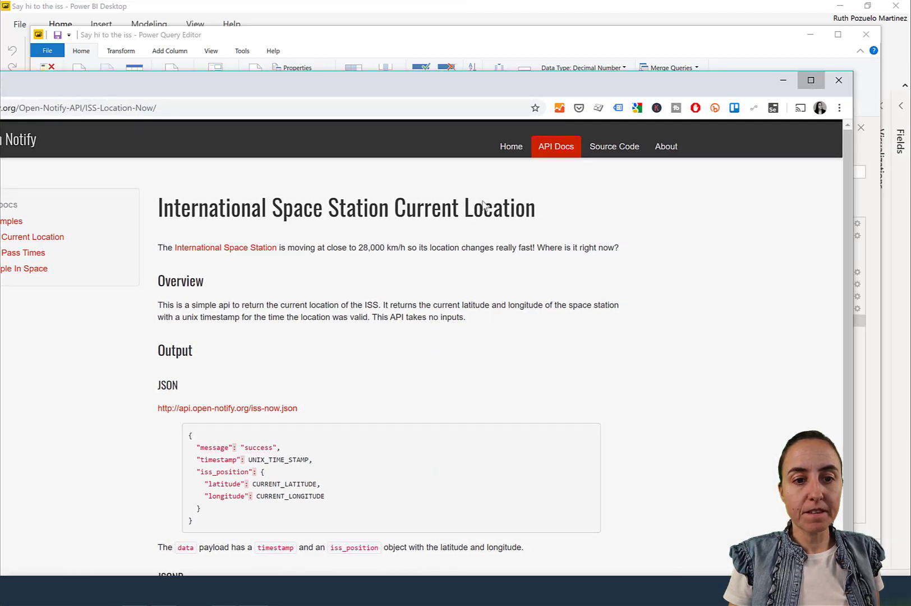
click(810, 80)
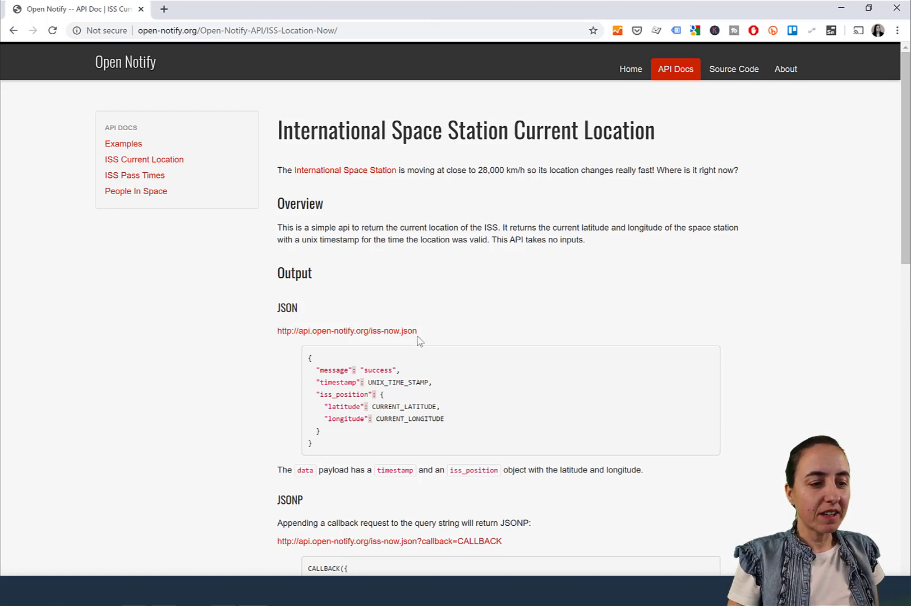
drag(438, 336, 259, 337)
key(ctrl+c)
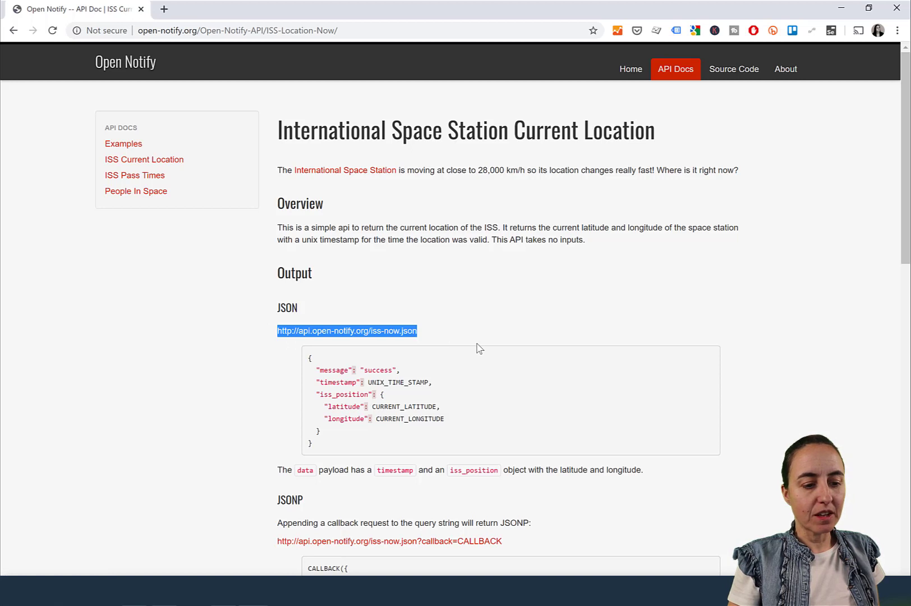
scroll(478, 348, down, 1)
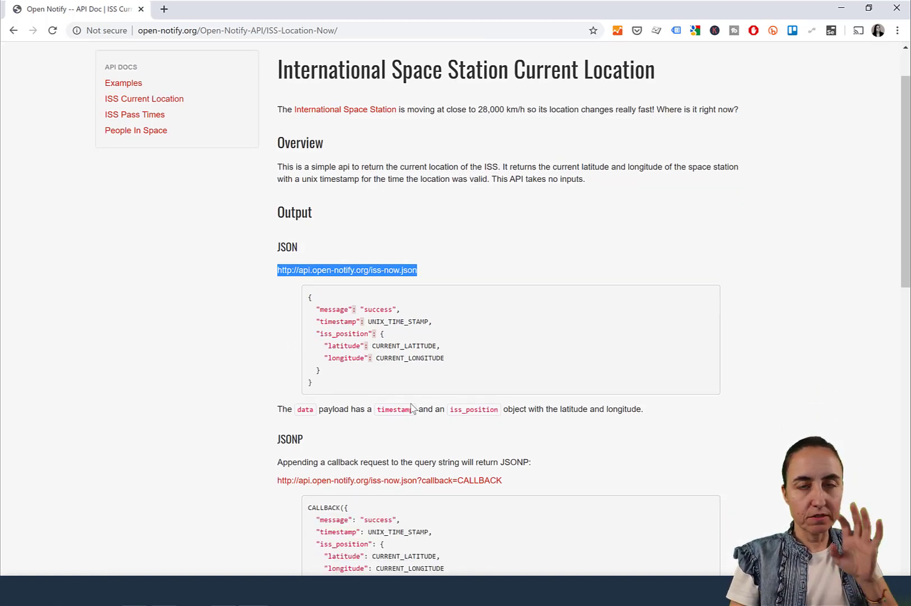
click(164, 9)
key(ctrl+v)
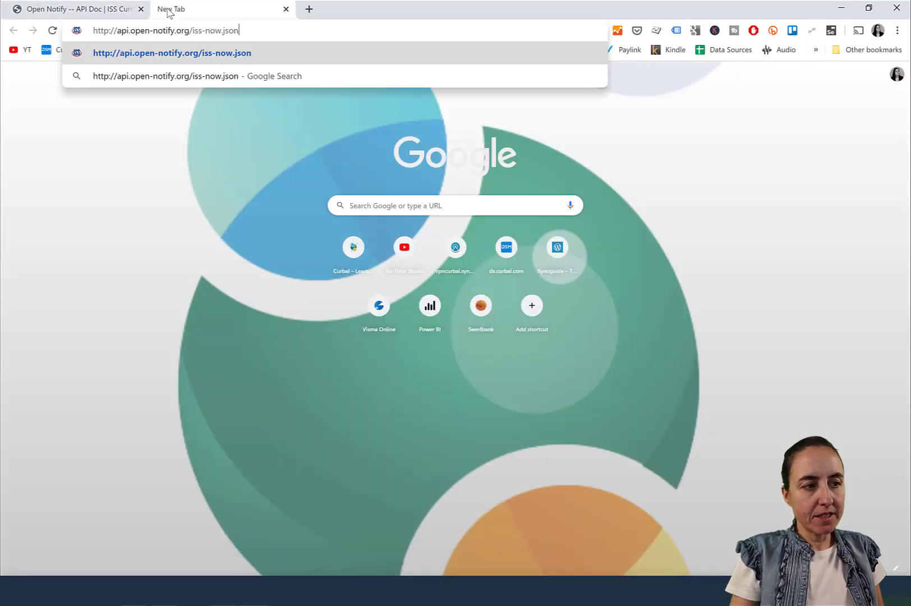
key(Return)
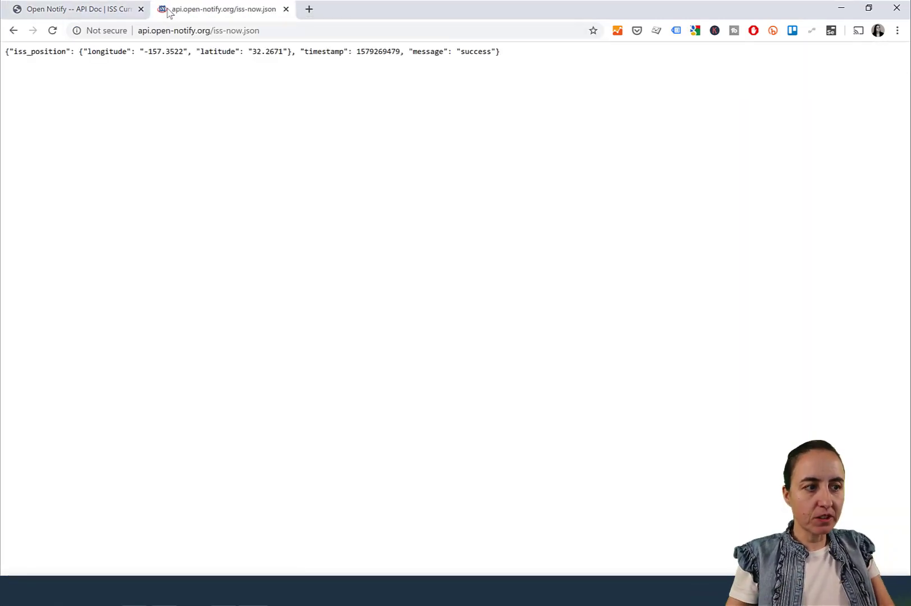
- Compare the live JSON response with the API documentation and read through its output, poll rate and example sections
click(52, 10)
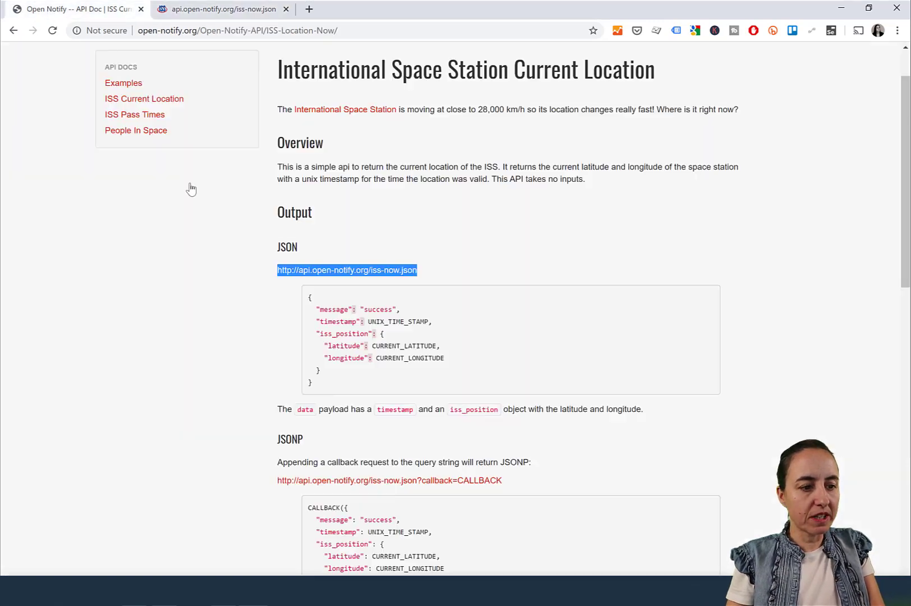
click(218, 9)
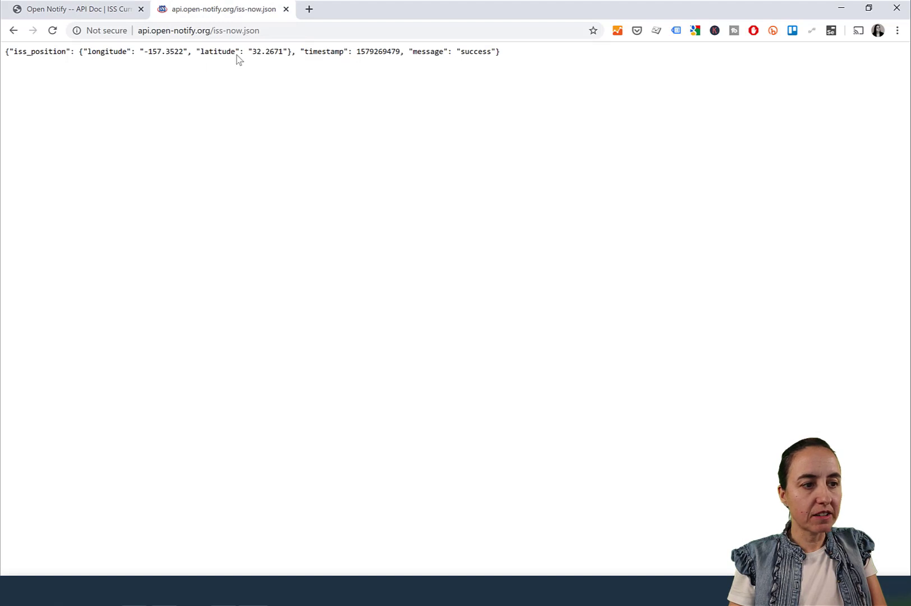
drag(361, 52, 392, 54)
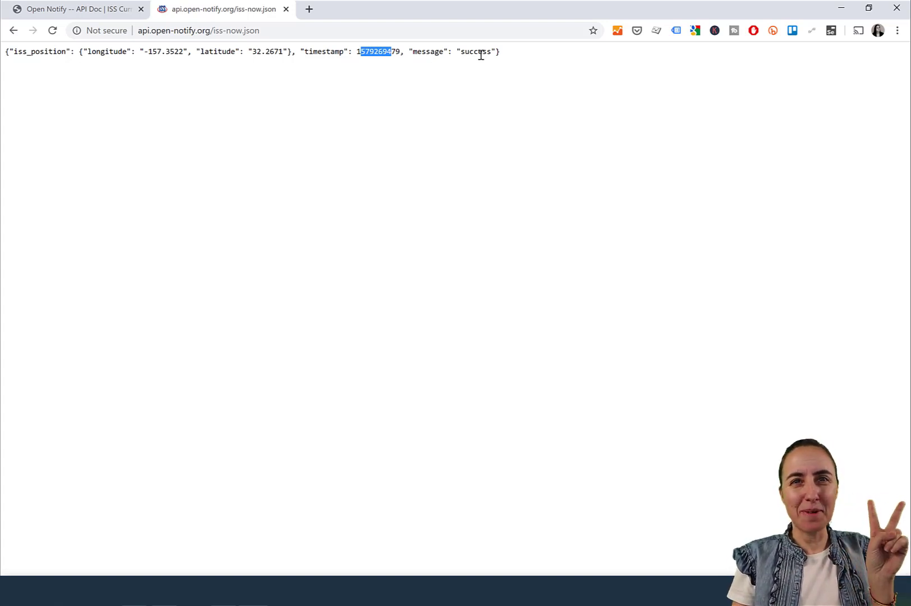
click(84, 12)
click(434, 385)
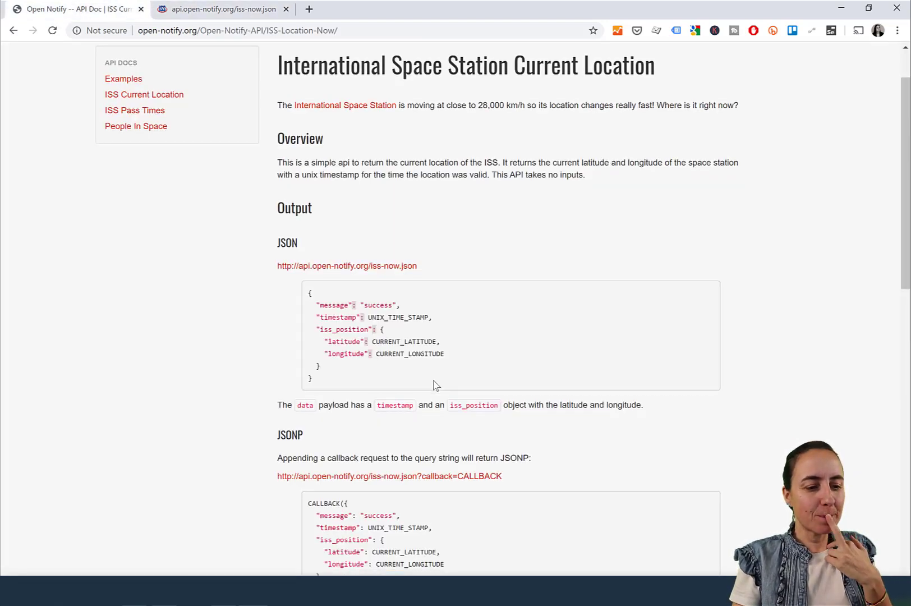
scroll(434, 385, down, 3)
scroll(432, 375, down, 10)
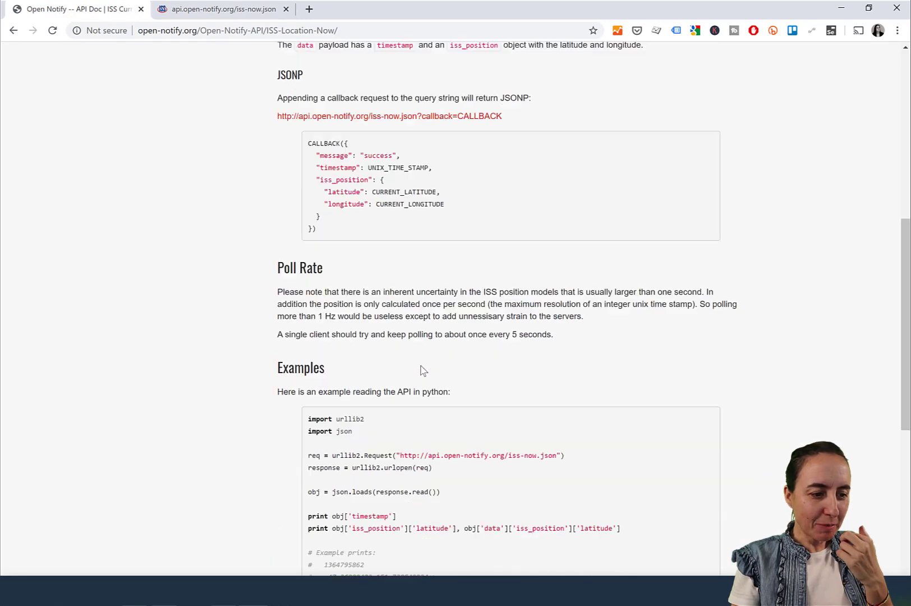
scroll(418, 368, down, 3)
scroll(468, 371, up, 15)
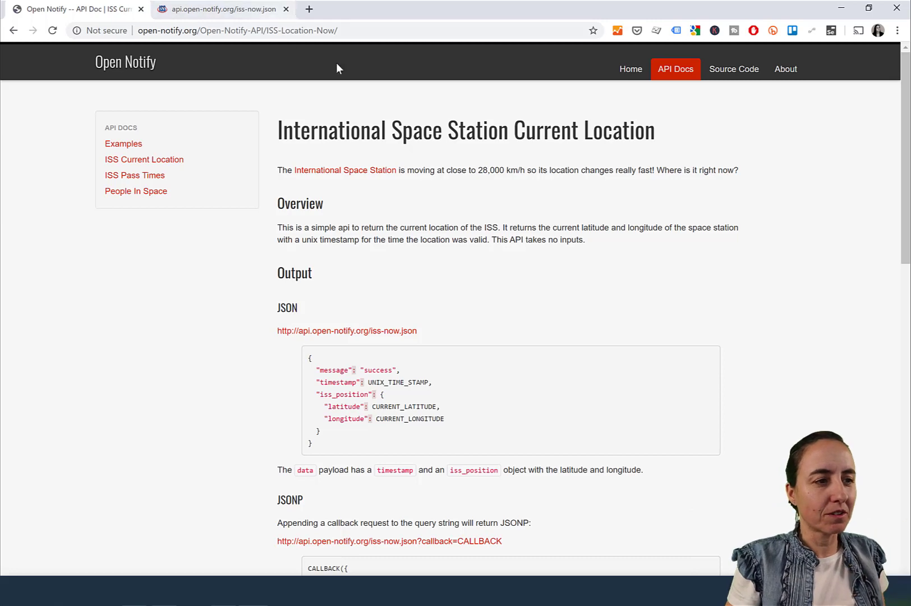
- Sign in to the Power BI service in a new browser tab and open the Sales Reports workspace
key(ctrl+t)
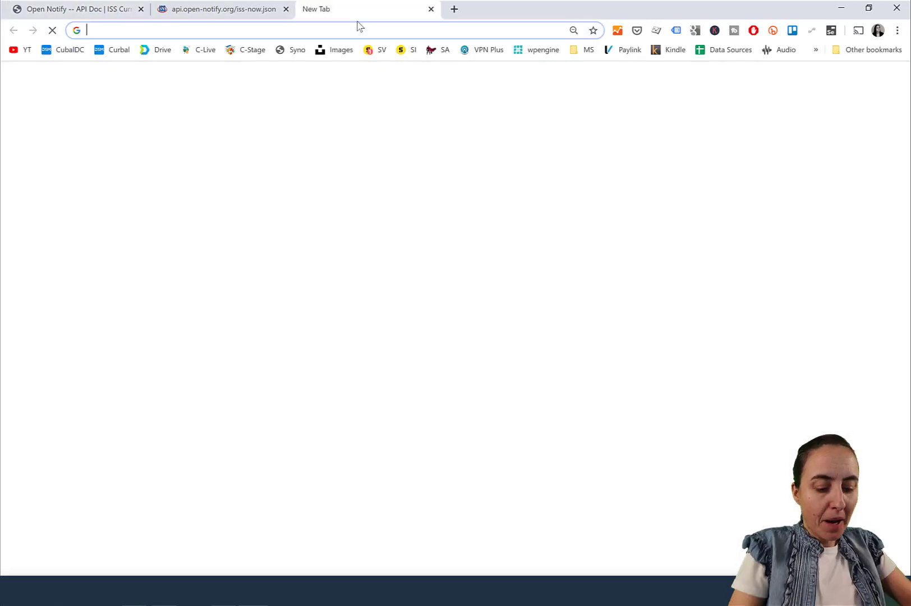
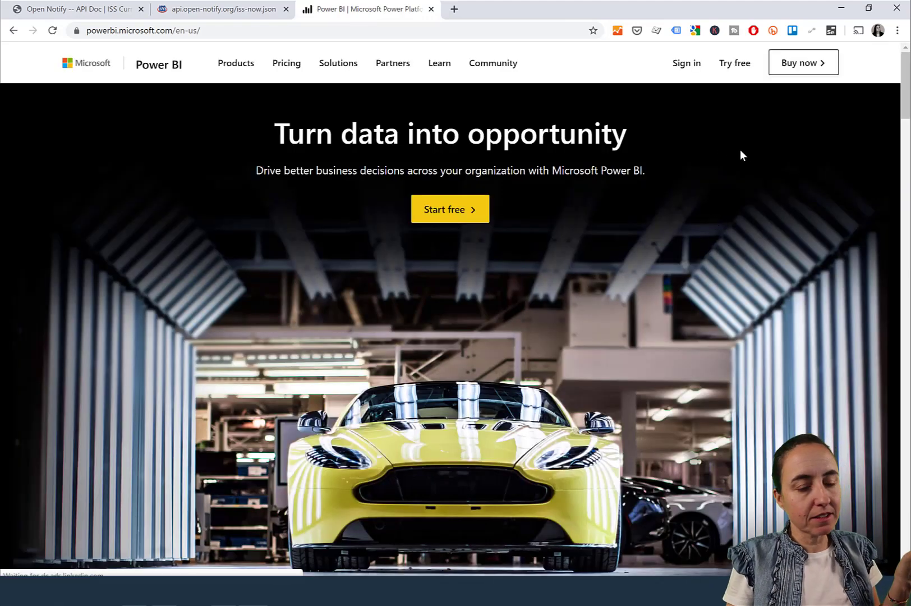
click(680, 72)
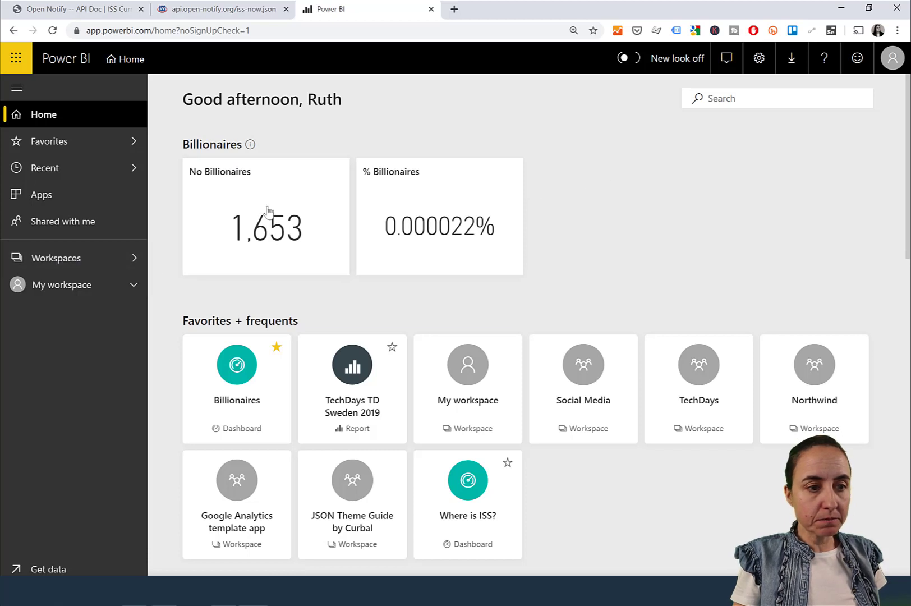
click(106, 259)
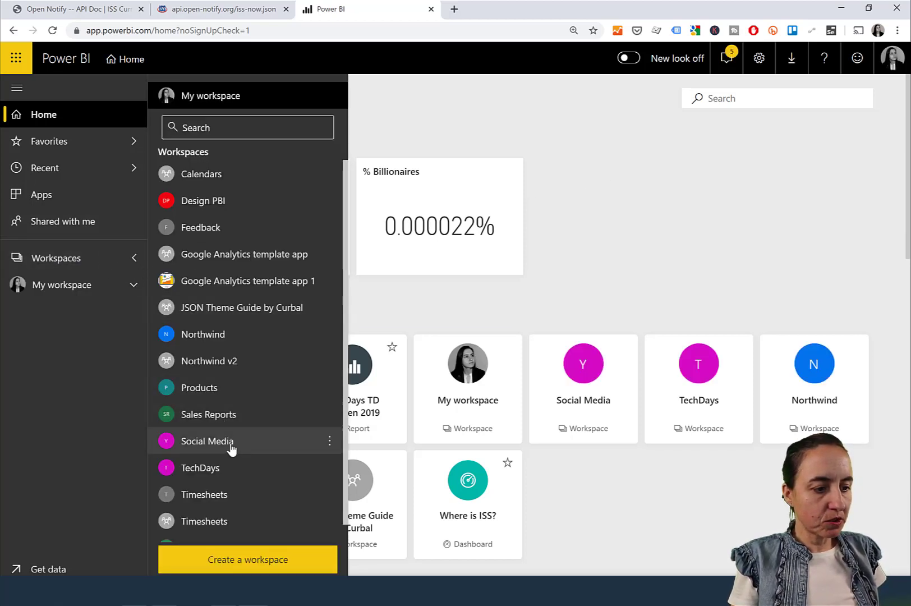
click(224, 418)
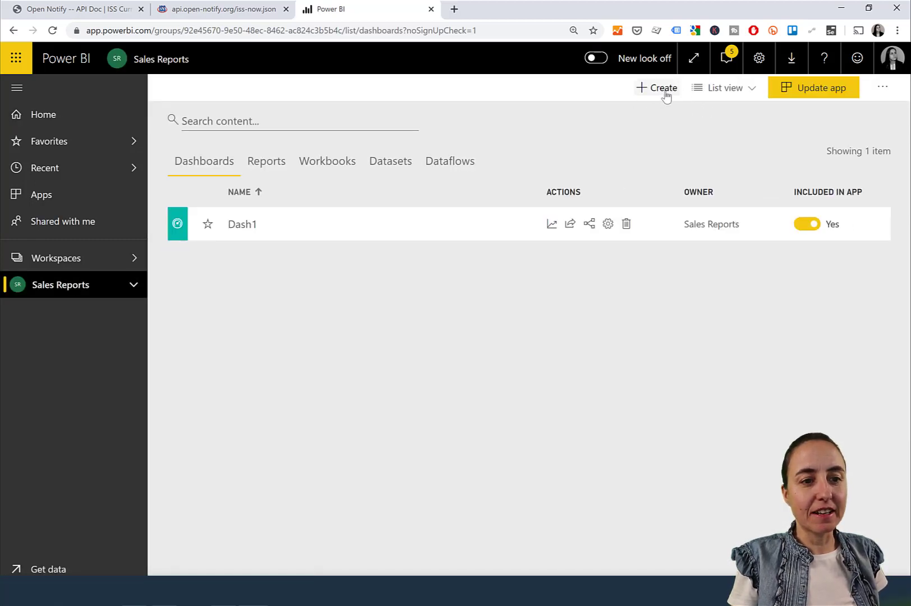
- Create a new streaming dataset with API as its source and name it "Where is Space station"
click(655, 92)
click(691, 209)
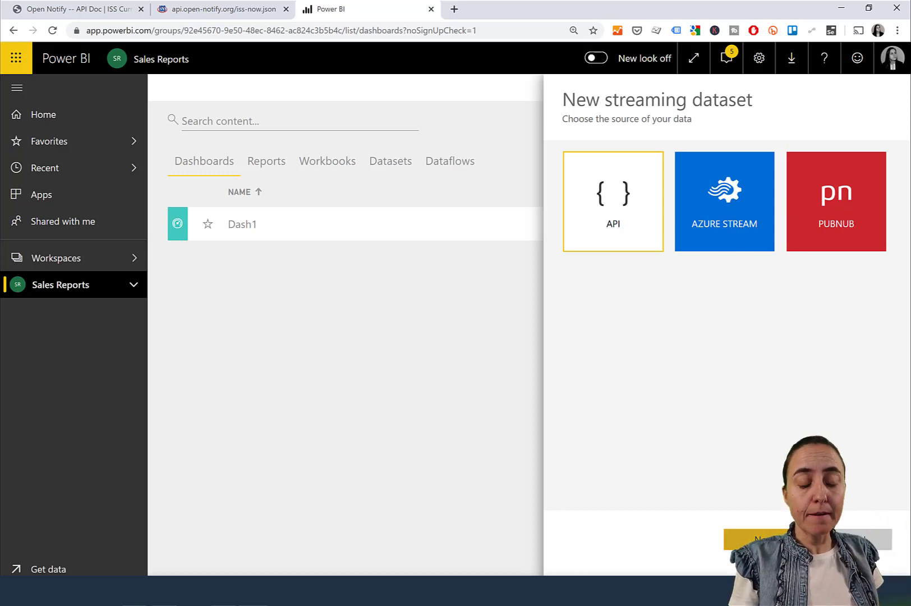
click(763, 539)
click(632, 222)
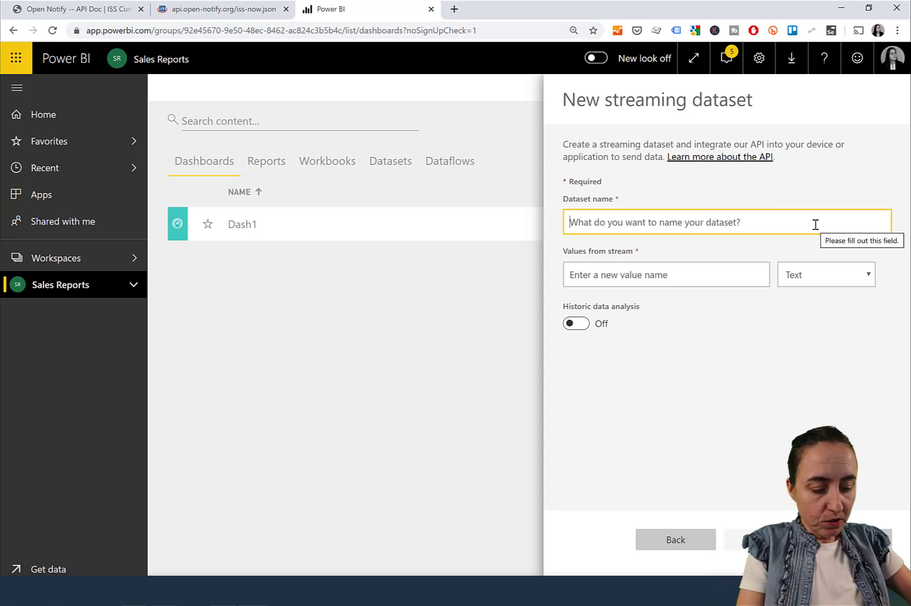
text(Where)
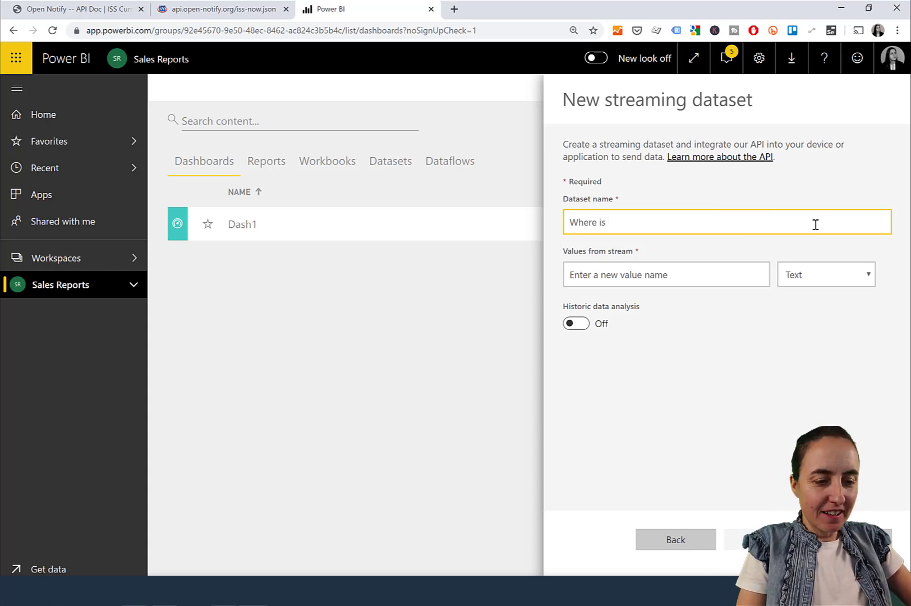
text(is Space)
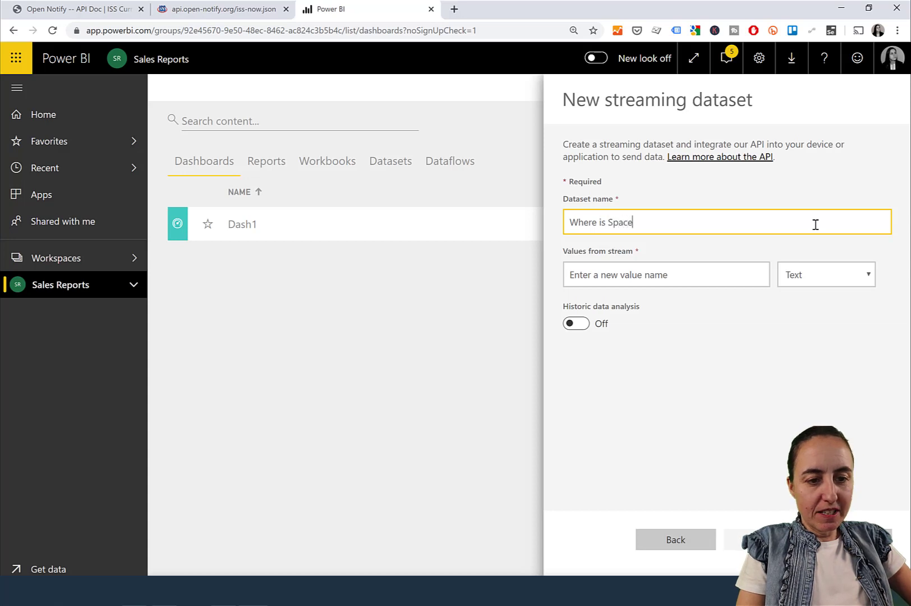
text( station)
- Add a first stream value named Message with the Text type
click(723, 279)
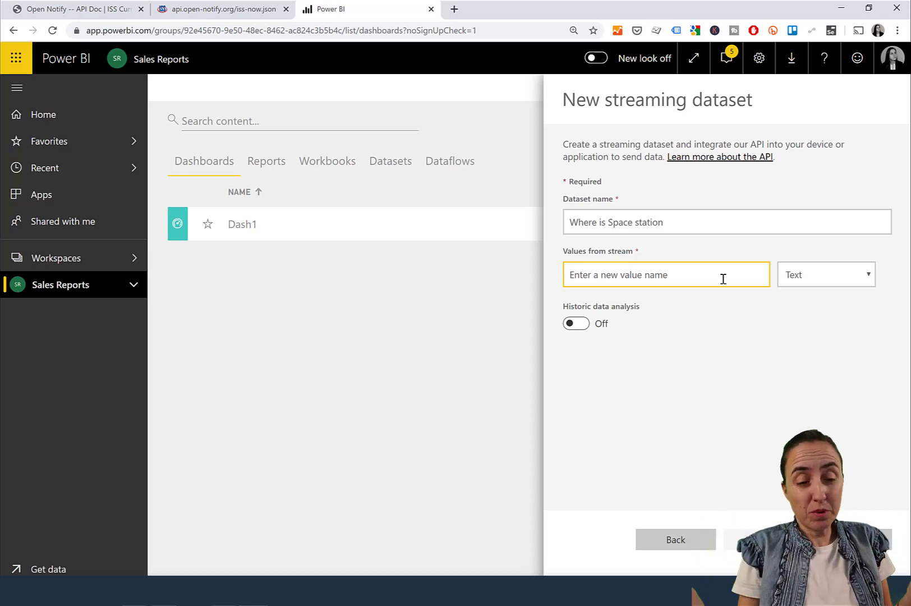
text(Messaa)
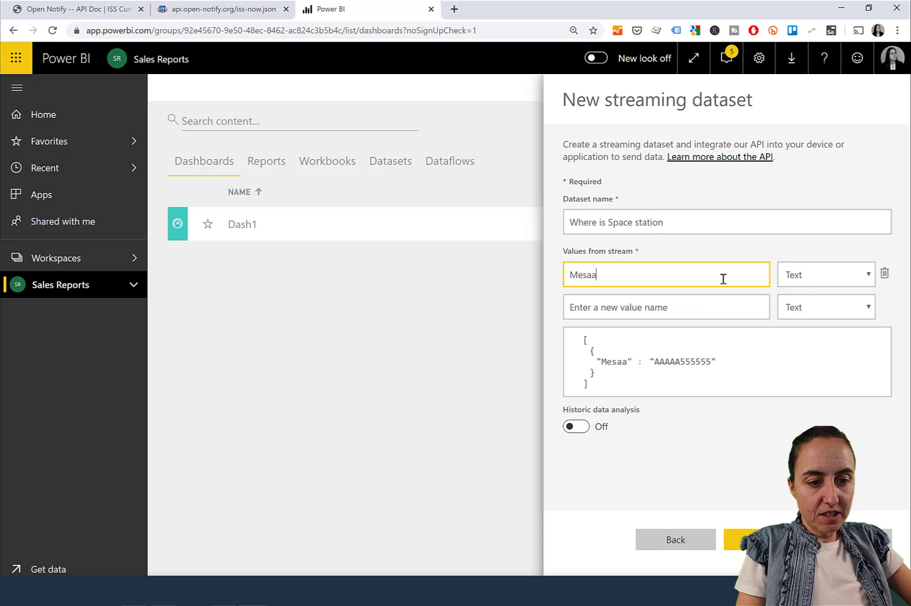
key(BackSpace)
text(age)
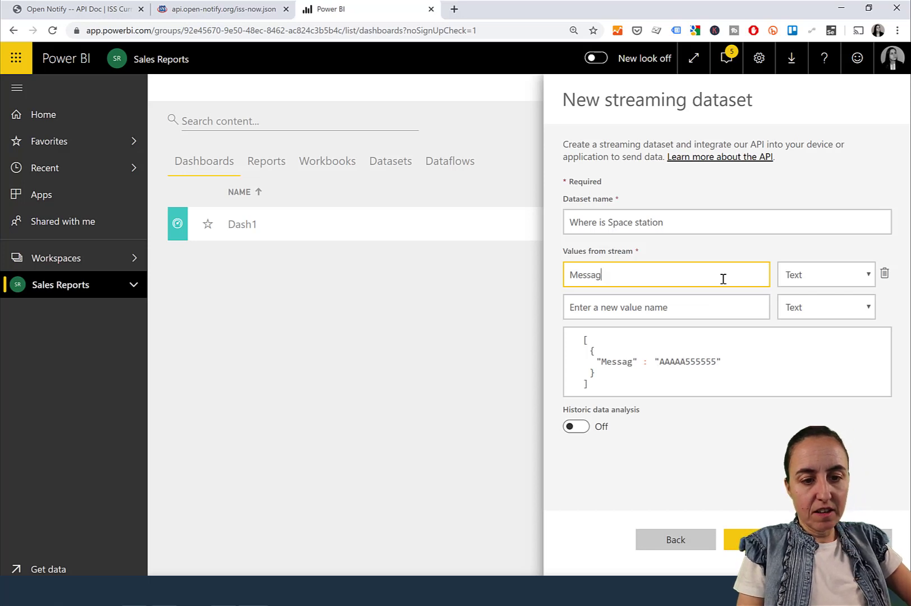
key(Tab)
key(Tab)
- Add a second stream value named Timestamp and set its type to DateTime
key(Tab)
text(Timestamp)
key(Tab)
key(Down)
key(Down)
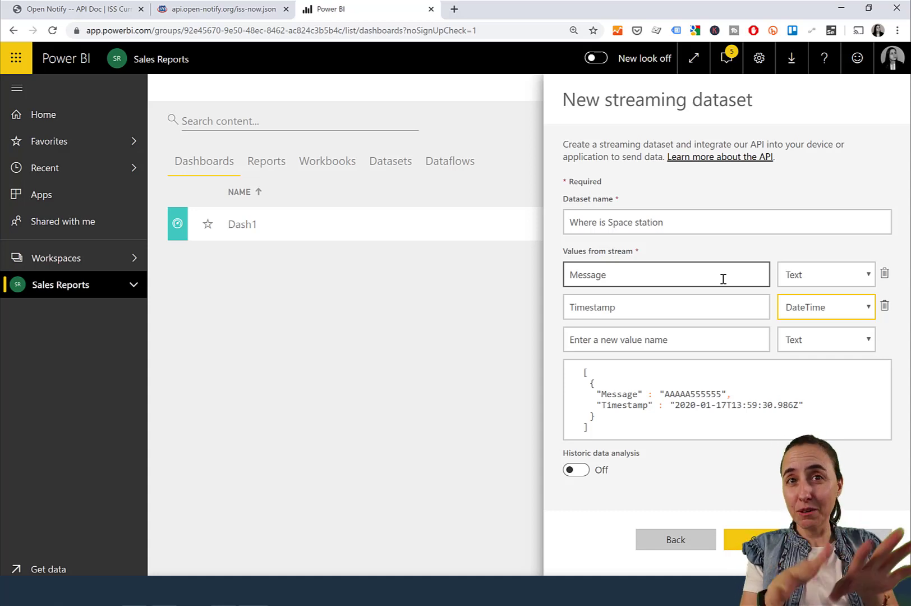
- Add two more stream values named Latitude and Longitude to the streaming dataset
key(Tab)
text(L)
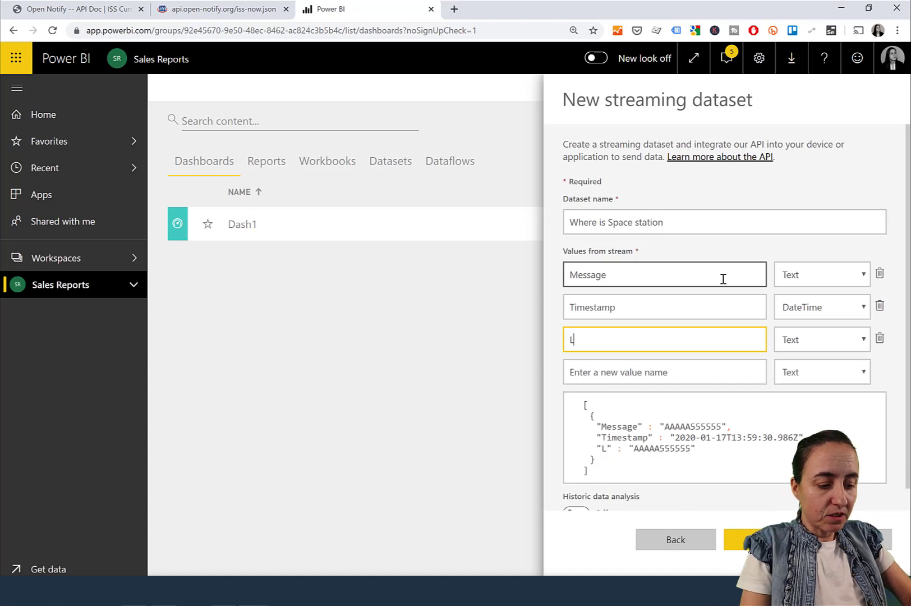
text(atitude)
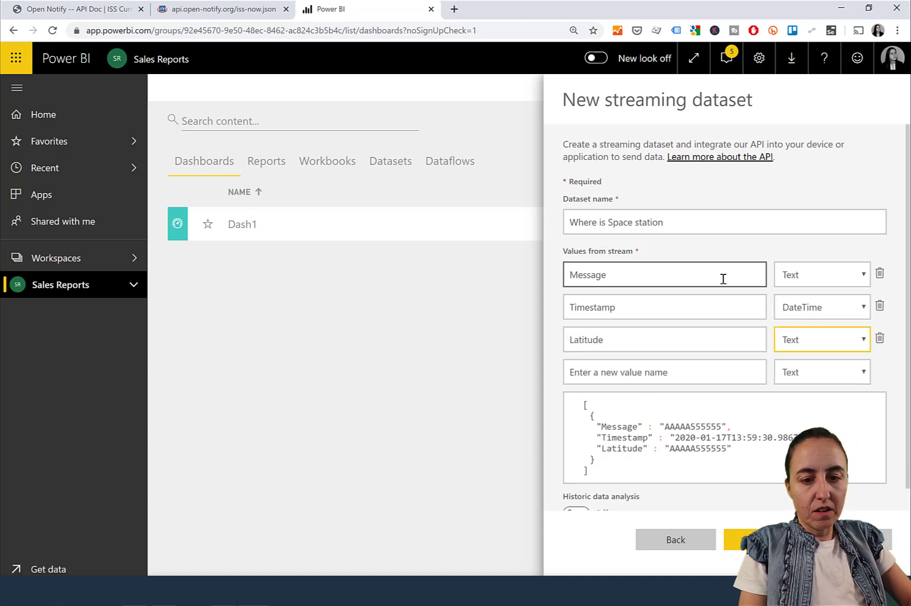
key(Tab)
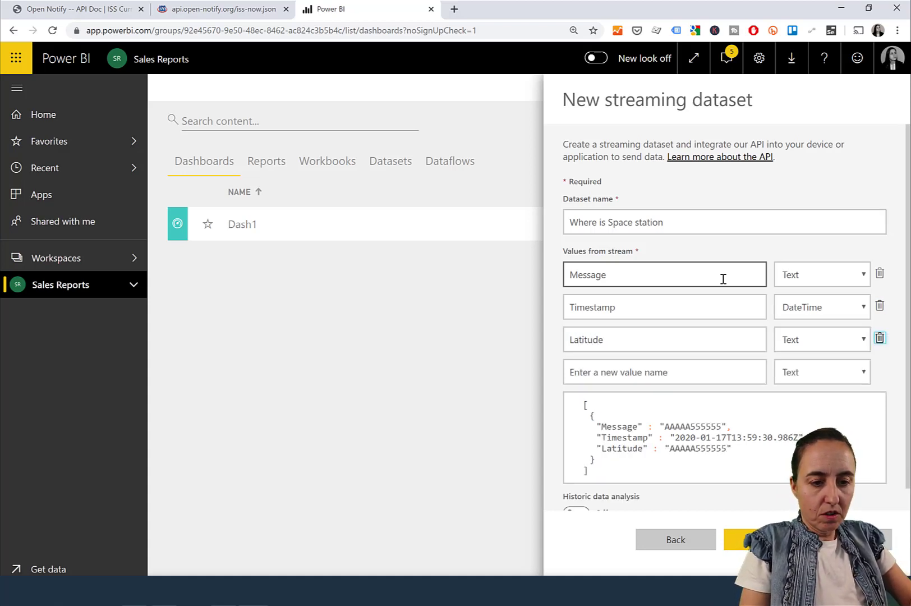
key(Tab)
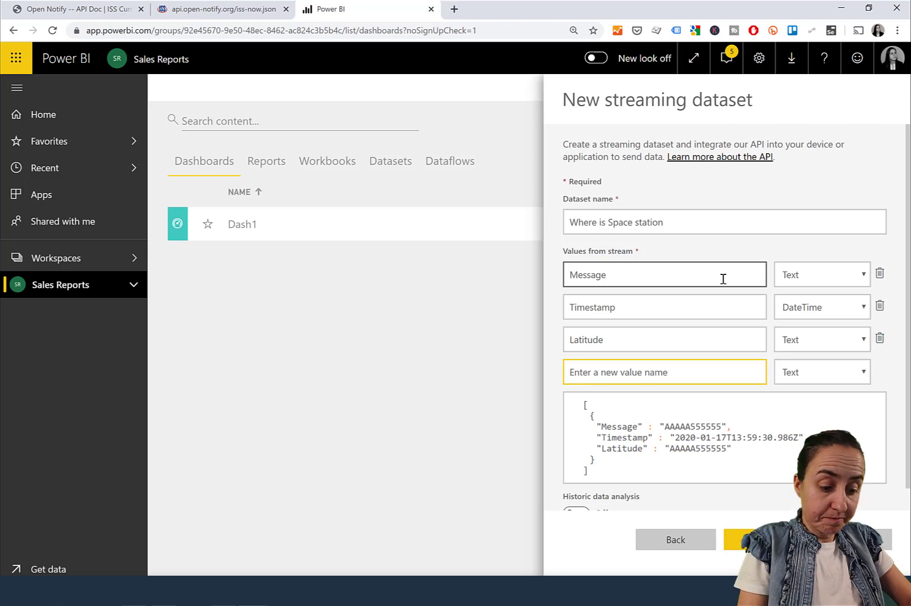
text(Lon)
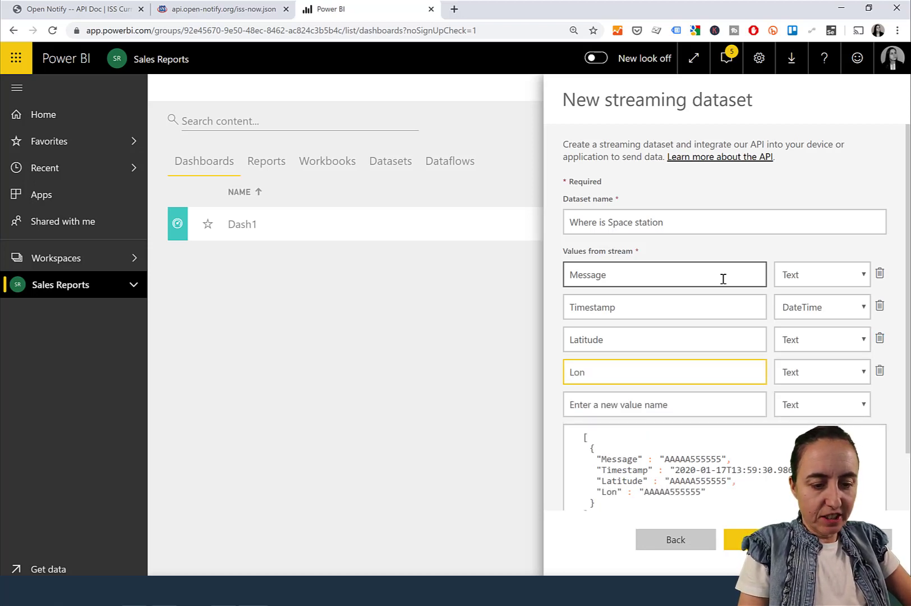
text(gitude)
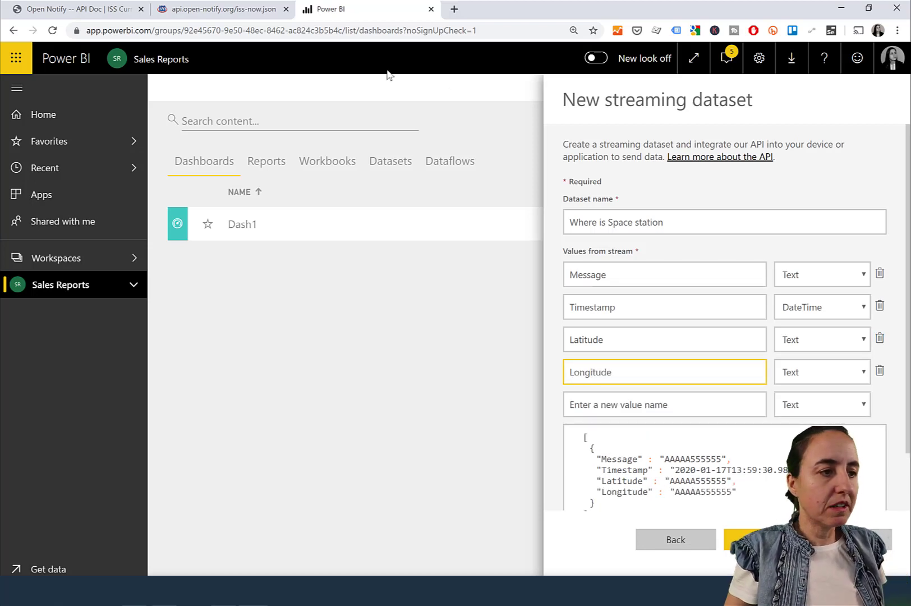
- Check the coordinate format in the iss-now.json response and set the Latitude and Longitude value types to Number
click(214, 16)
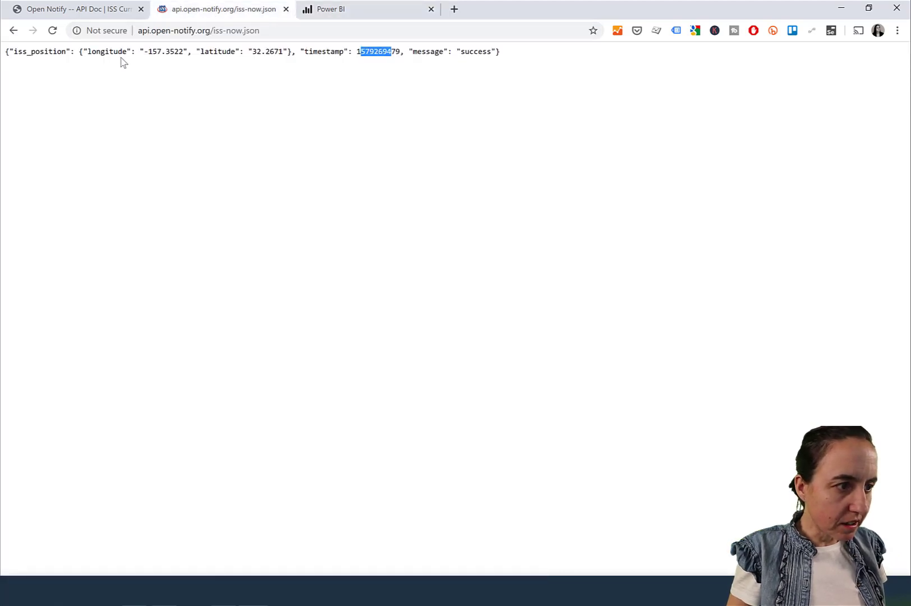
click(353, 7)
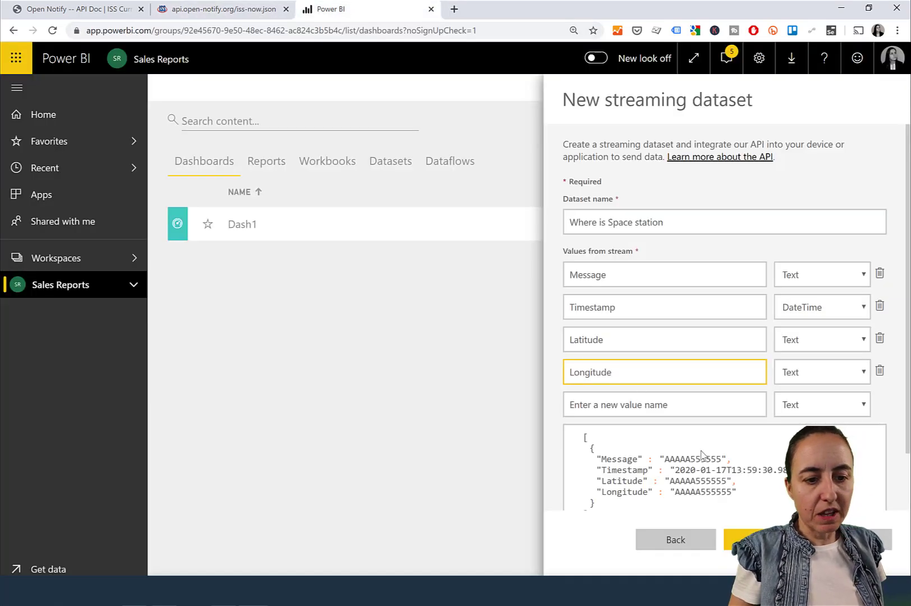
click(811, 348)
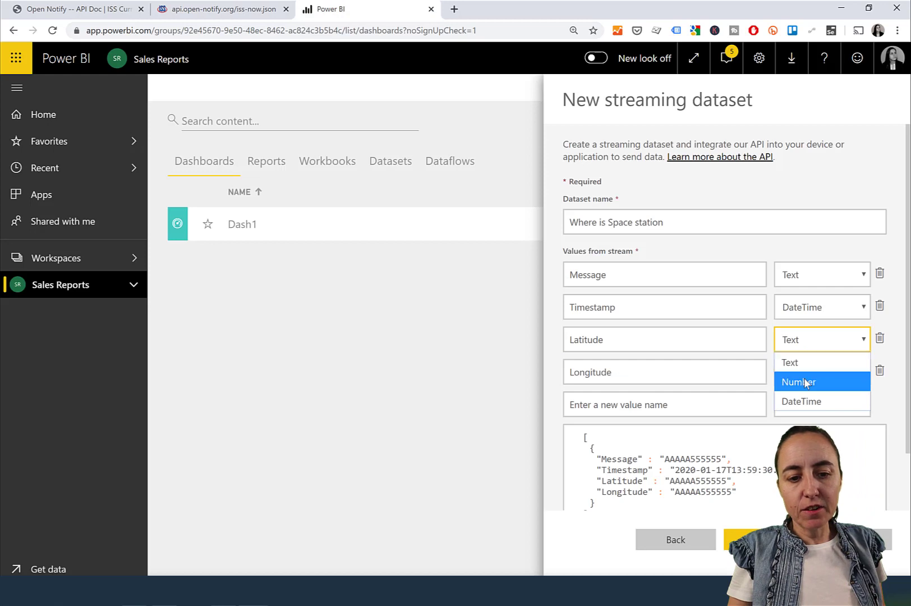
click(808, 381)
click(808, 380)
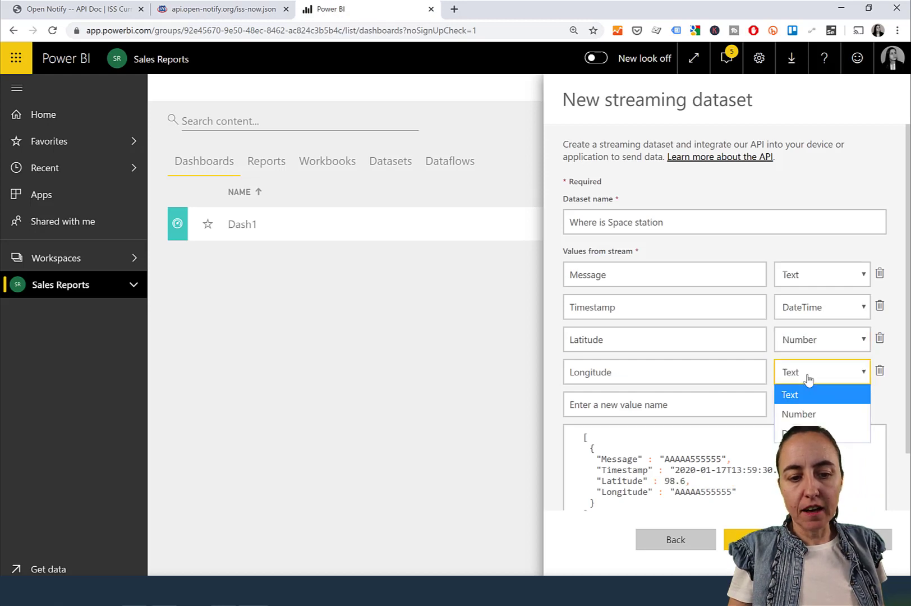
click(813, 413)
- Turn on historic data analysis and create the streaming dataset
scroll(753, 432, down, 1)
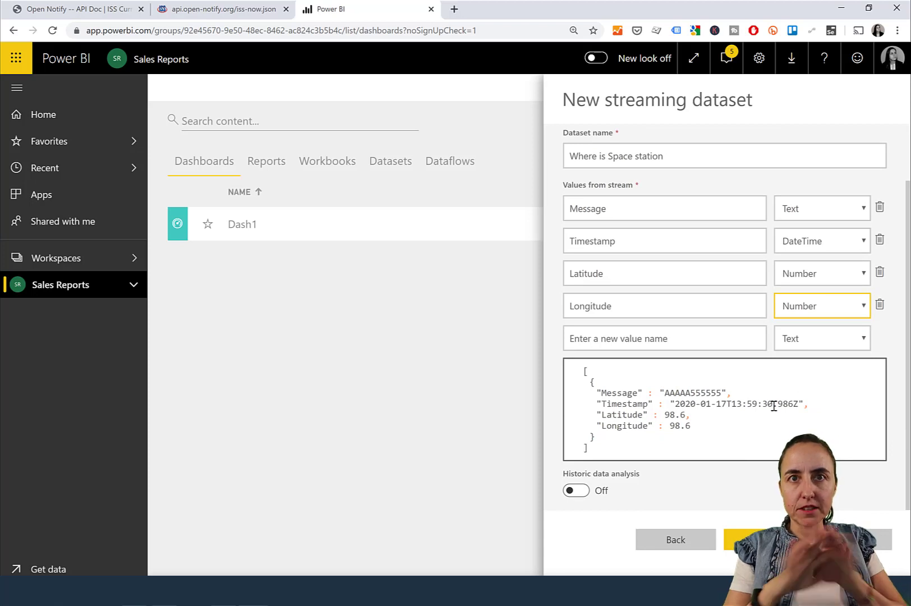
click(578, 491)
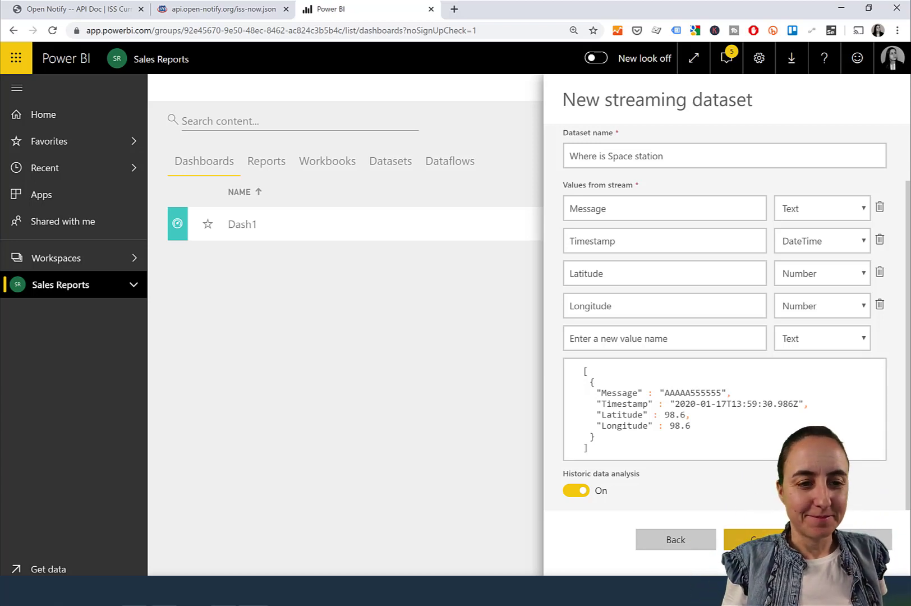
key(Return)
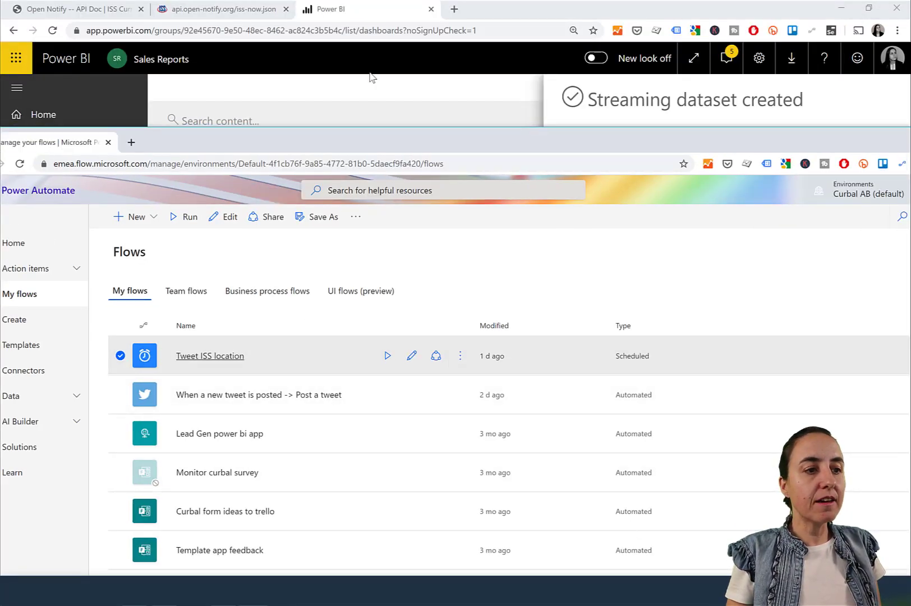
- Switch to Power Automate and start a new automated flow from blank, skipping the flow name and trigger selection
key(super+Right)
drag(481, 3, 481, 8)
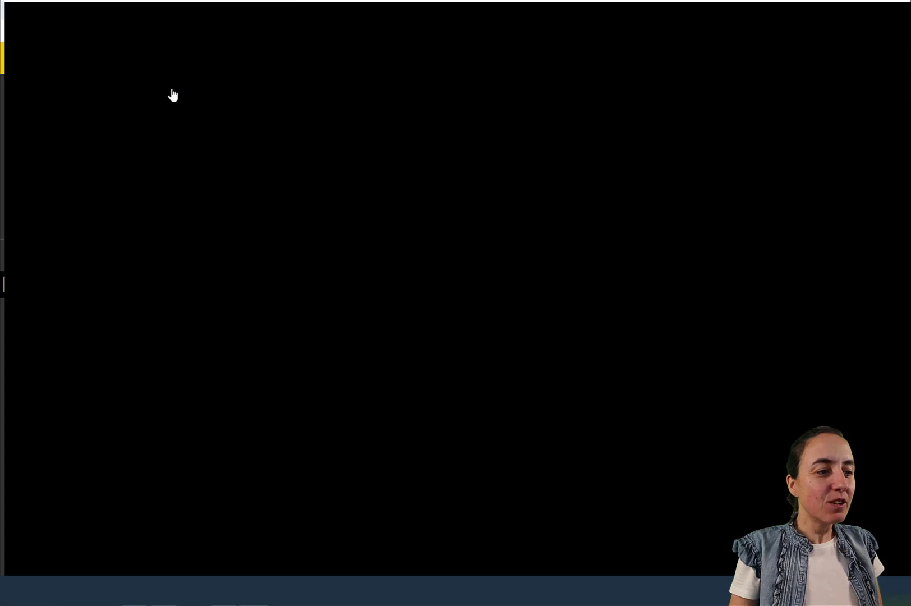
click(170, 90)
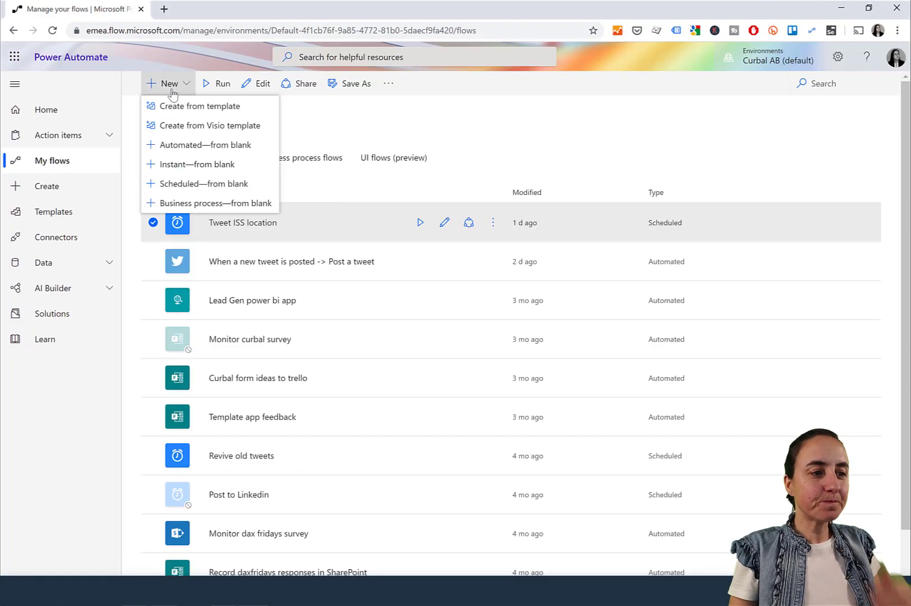
click(183, 146)
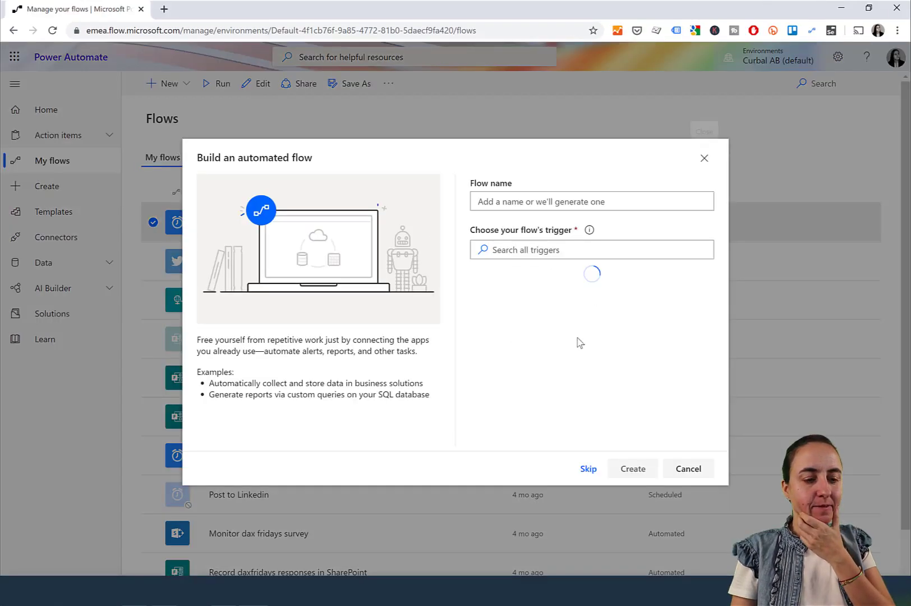
click(590, 474)
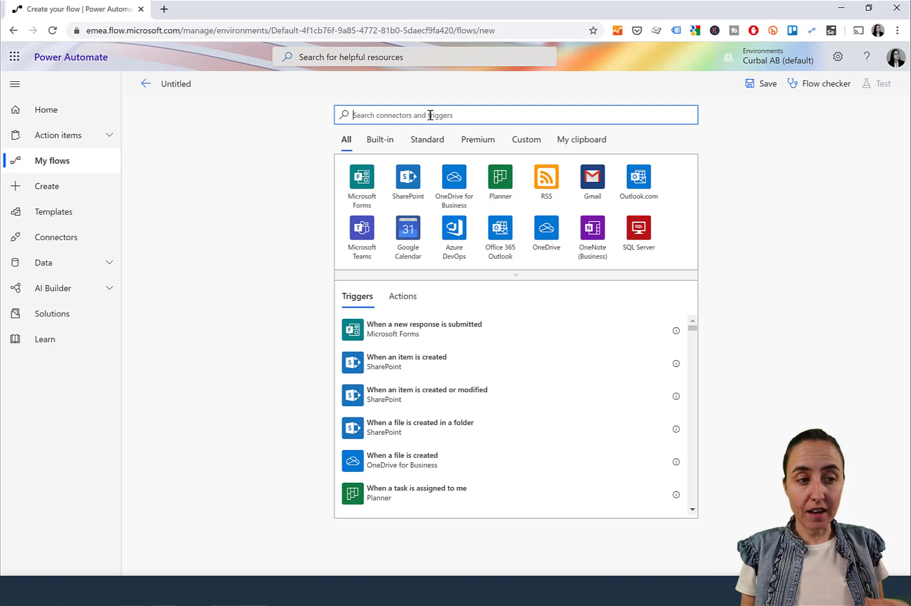
- Find the Schedule connector, add its Recurrence trigger and set the interval to 1 minute
text(sche)
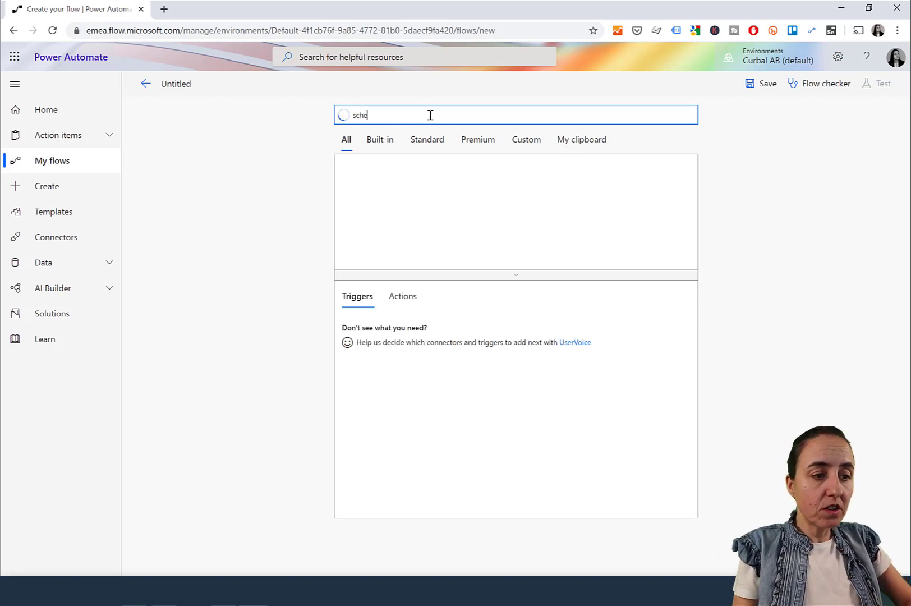
text(dul)
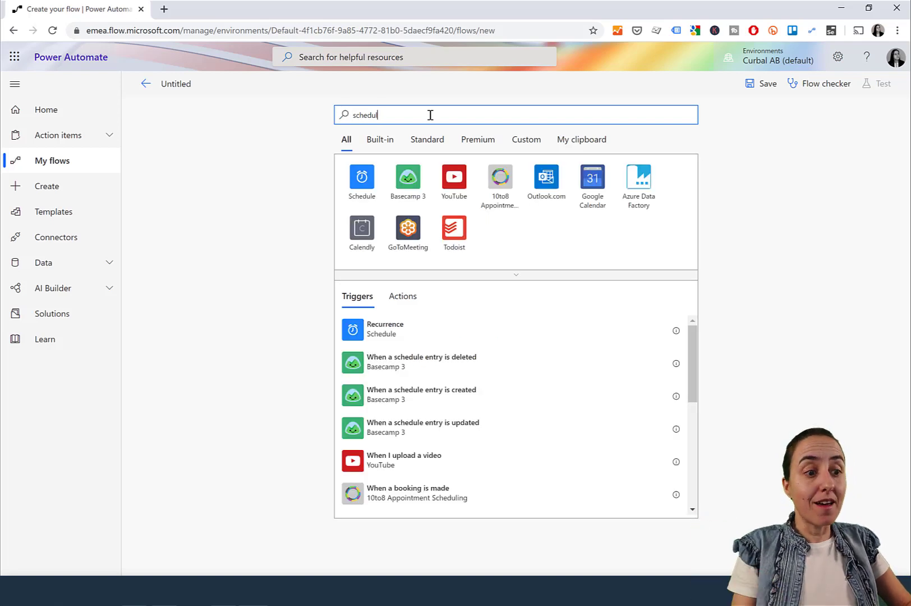
click(357, 188)
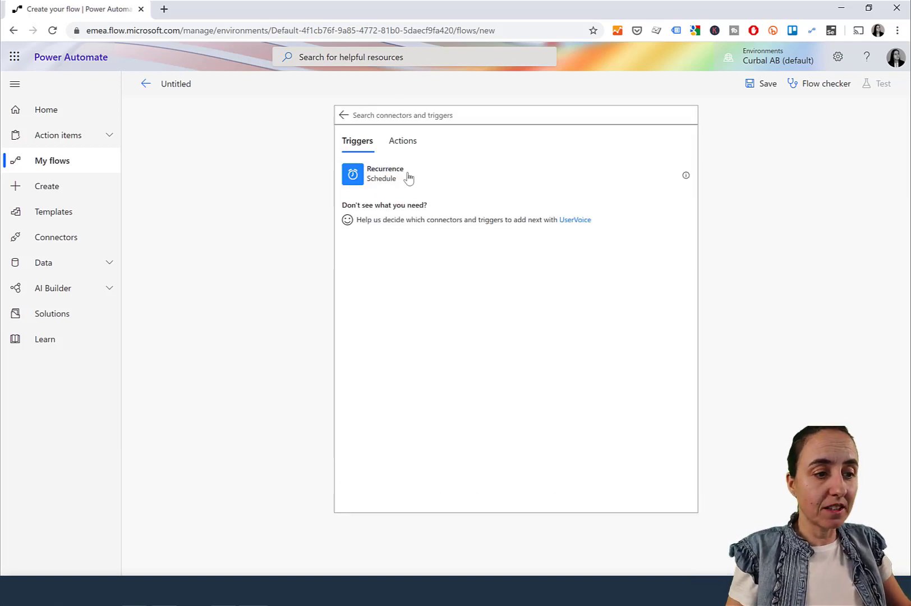
click(398, 176)
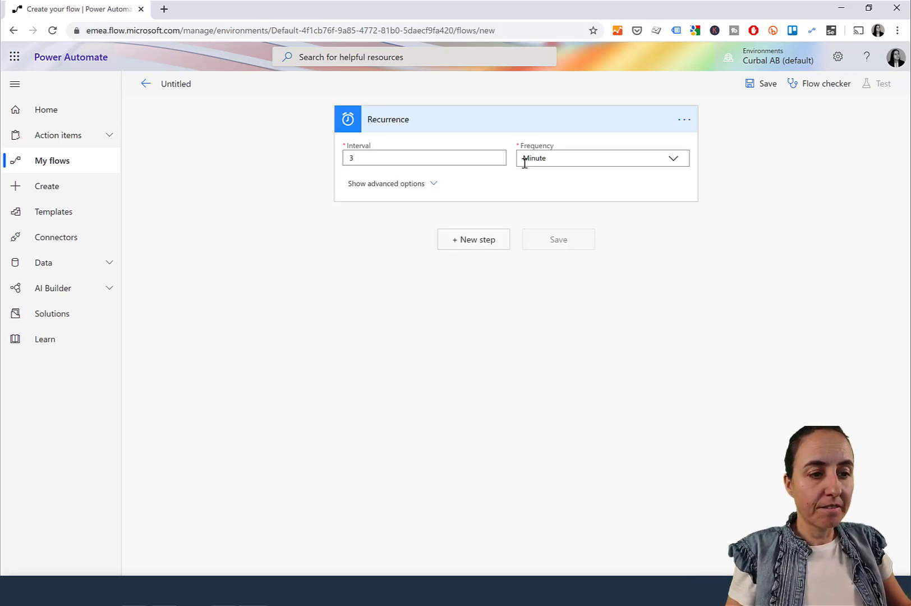
drag(332, 160, 354, 158)
double_click(353, 159)
text(1)
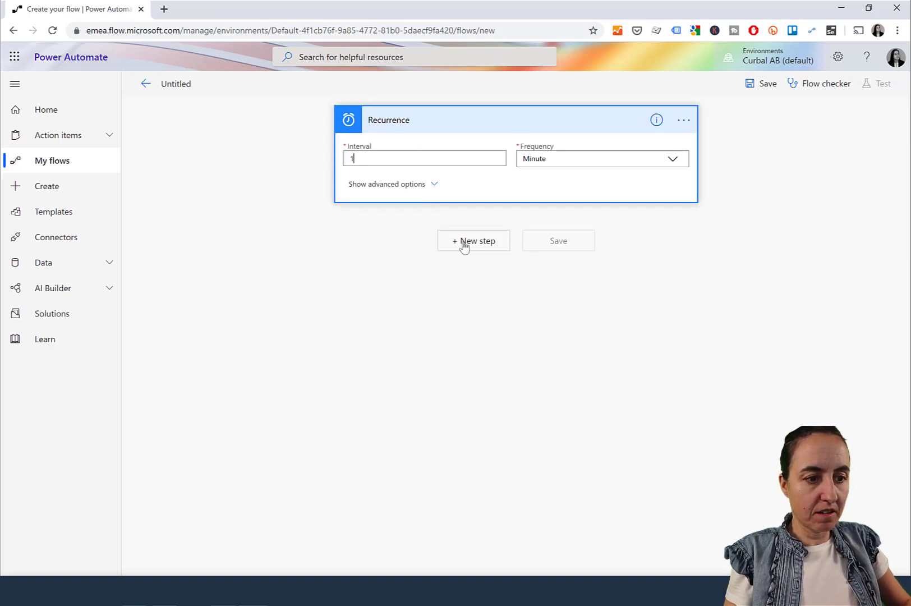
- Add an HTTP action after the Recurrence trigger and set its method to GET
click(472, 241)
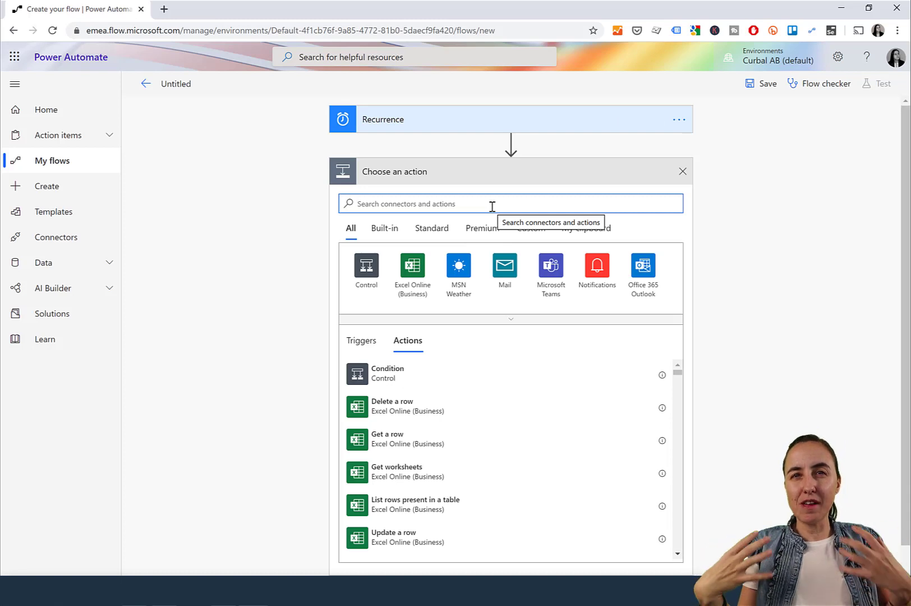
text(http)
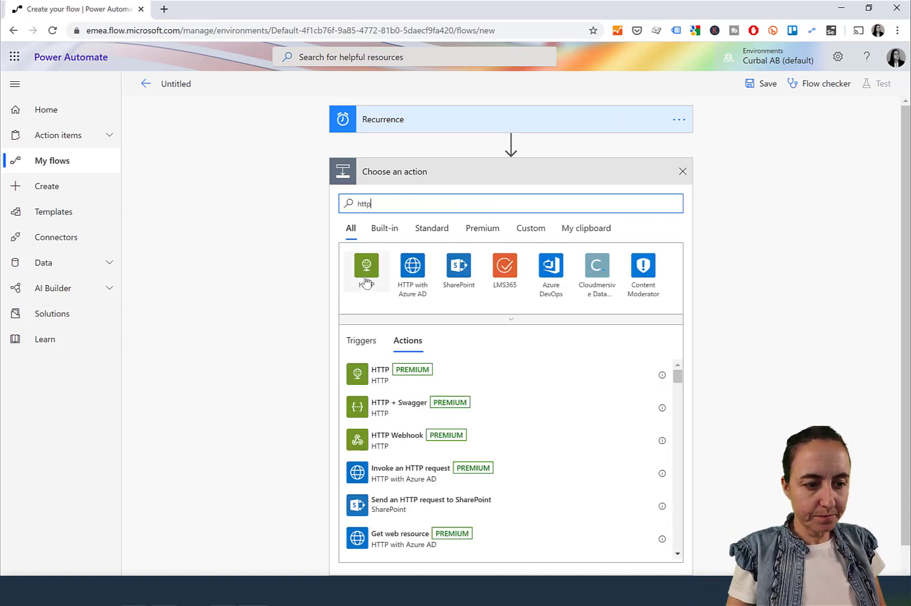
click(366, 278)
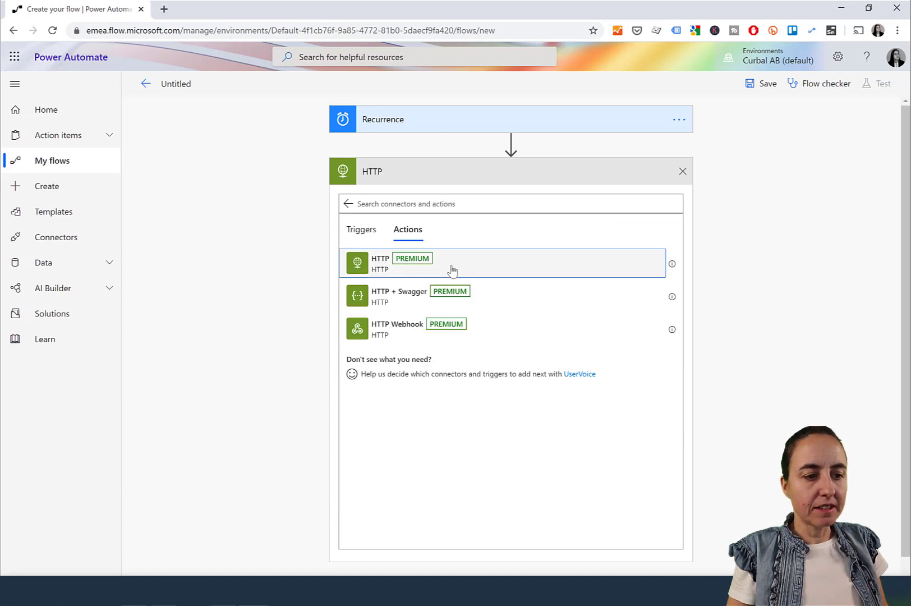
click(451, 268)
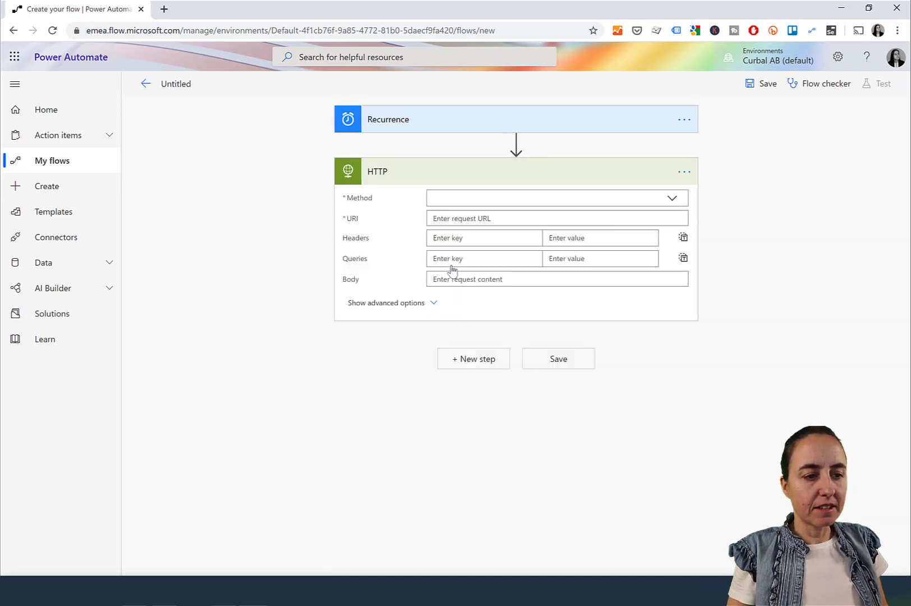
click(671, 199)
click(469, 217)
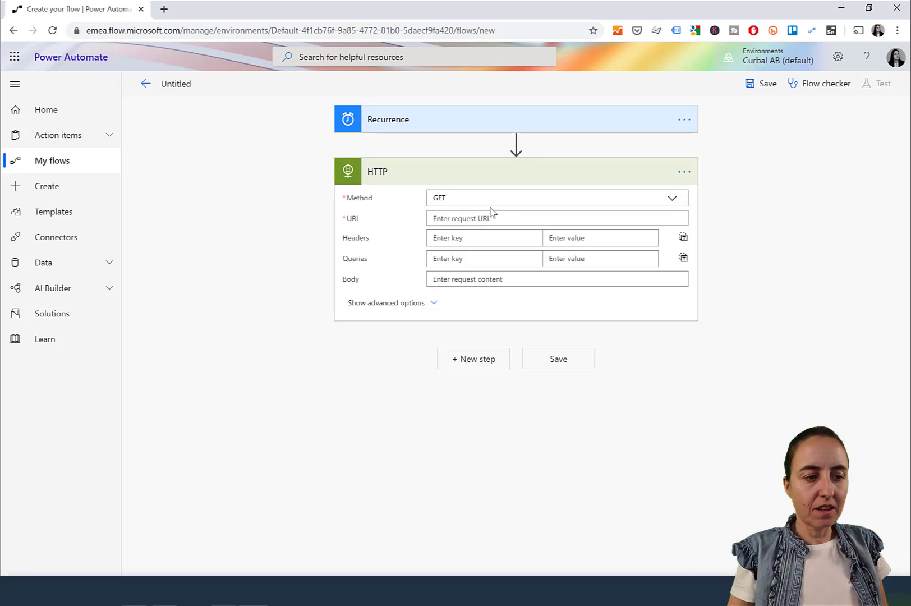
click(476, 214)
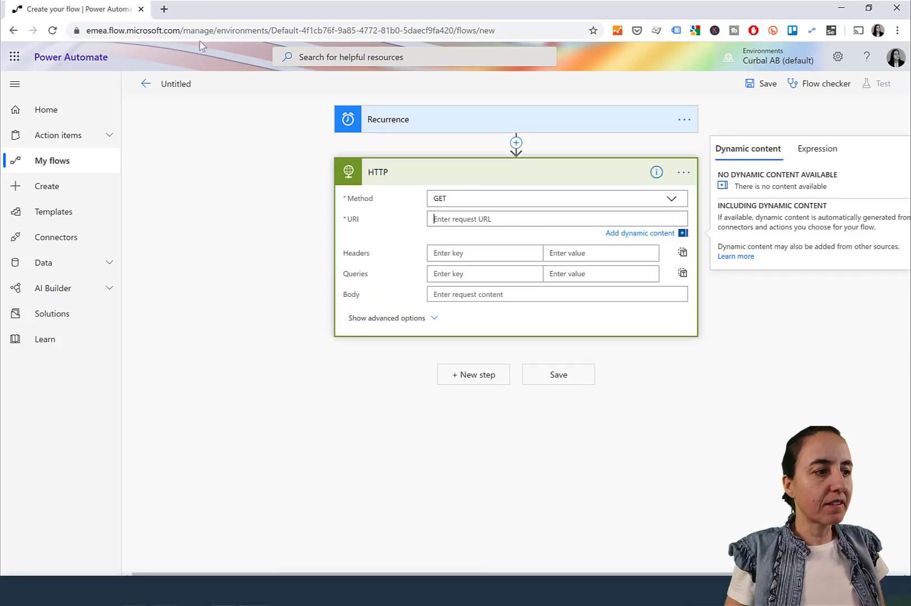
key(alt+Tab)
key(alt+Tab)
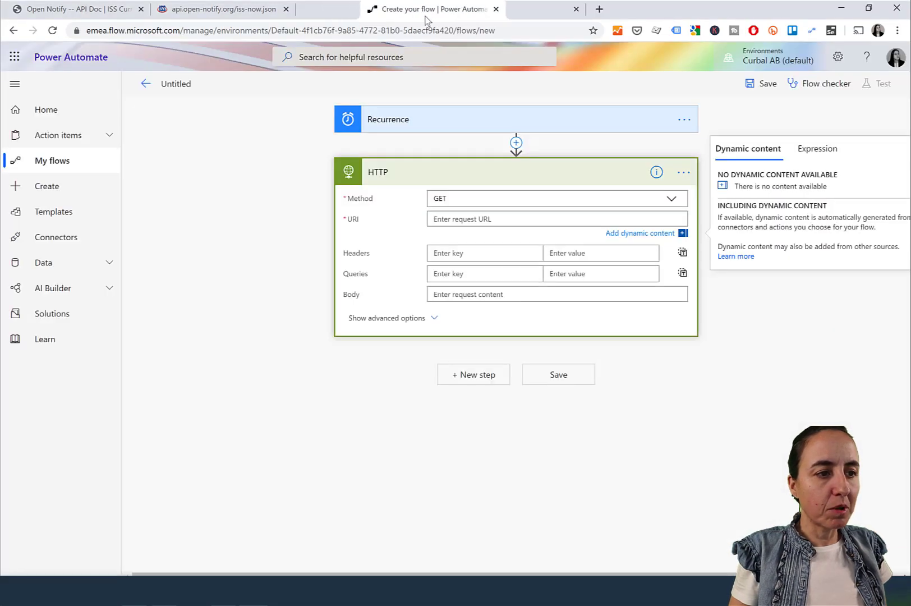
click(168, 7)
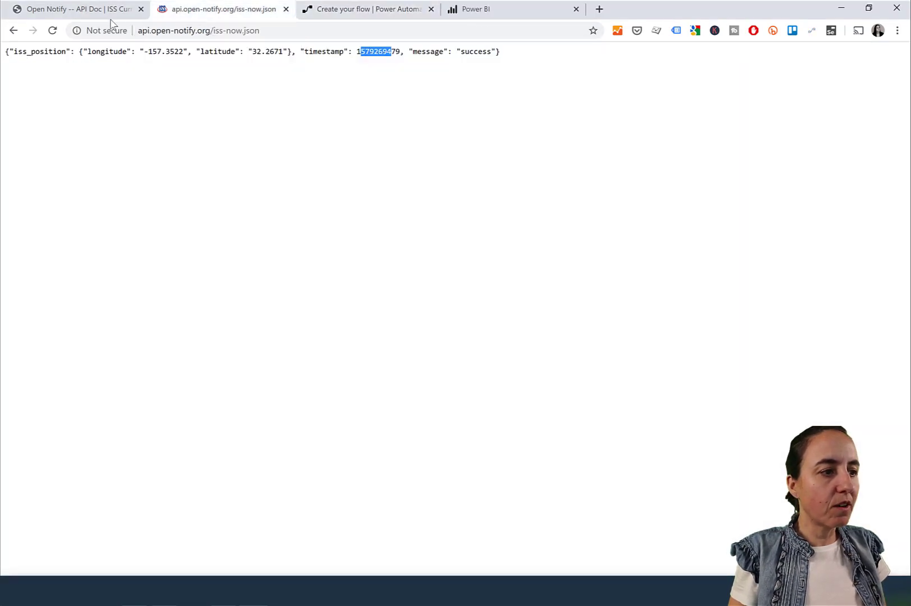
click(289, 32)
key(ctrl+c)
click(348, 9)
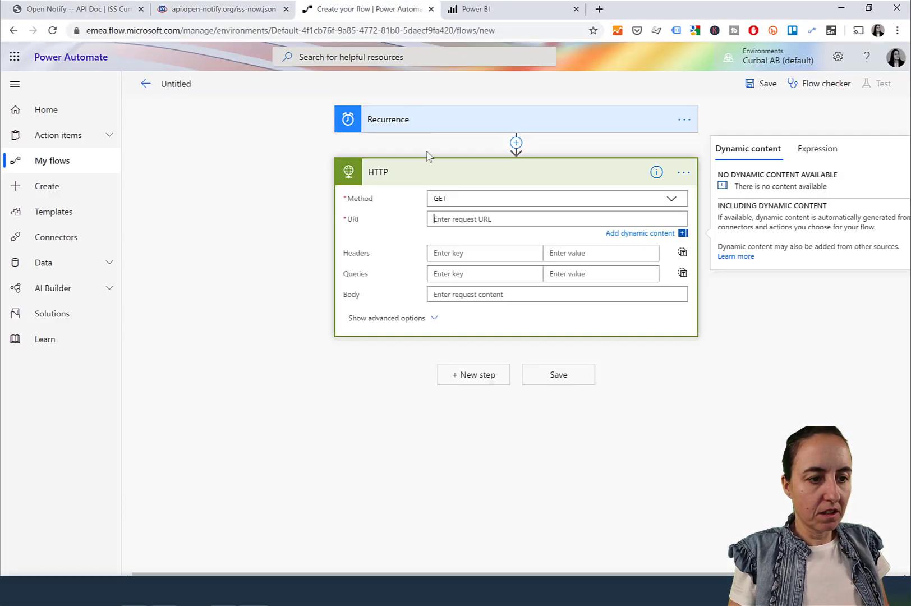
key(ctrl+v)
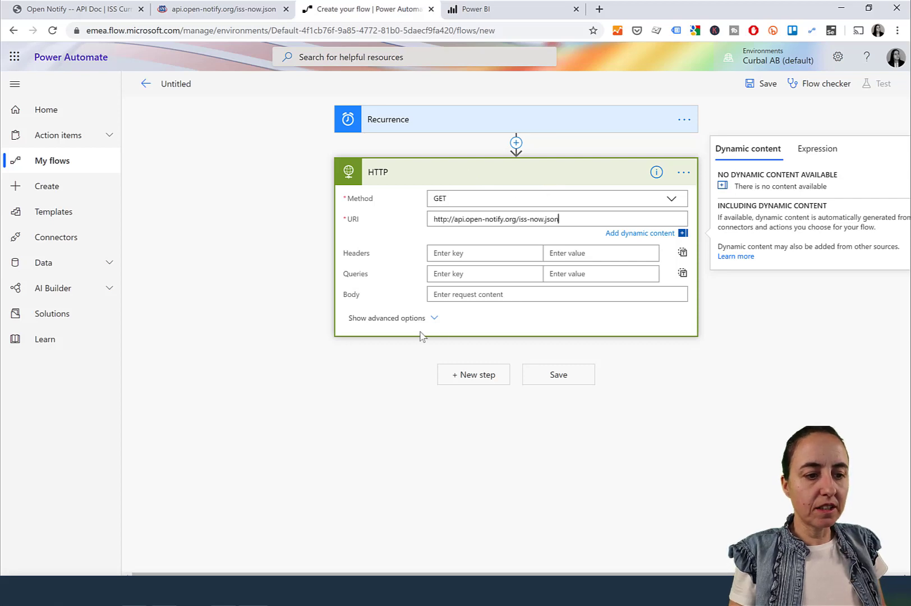
- Show the HTTP action's advanced options and view the iss-now.json response again
click(393, 320)
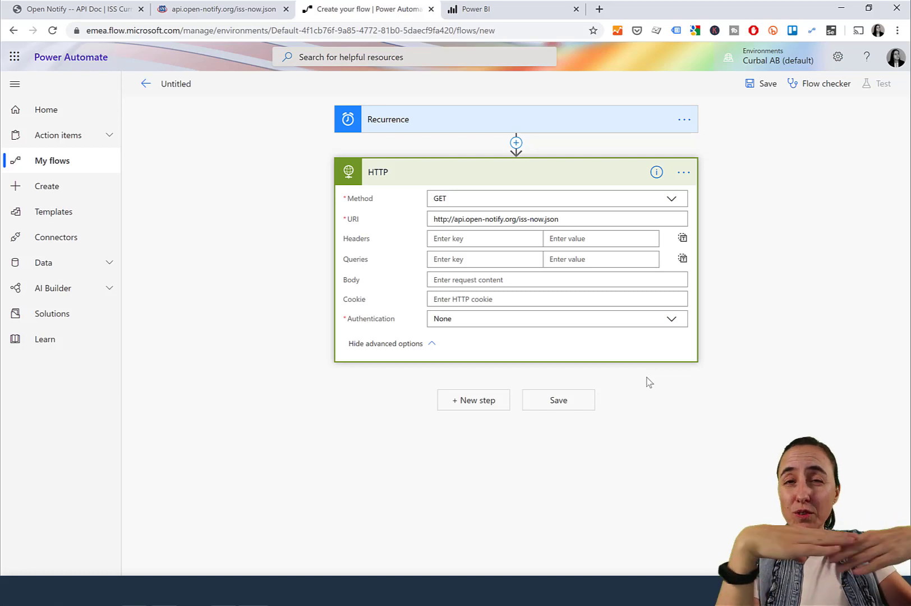
click(202, 9)
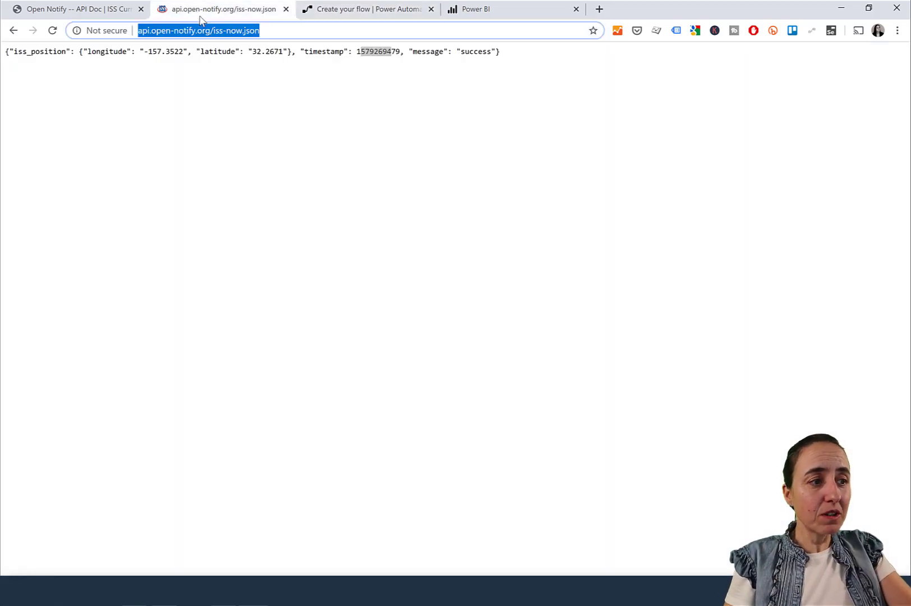
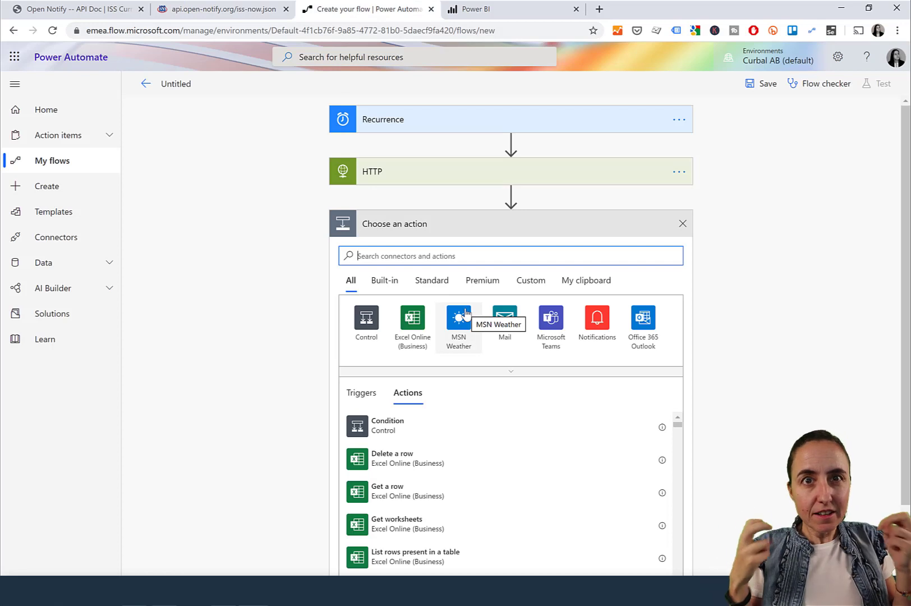
- Add a Parse JSON action after the HTTP action and set its content to the HTTP Body output
text(pas)
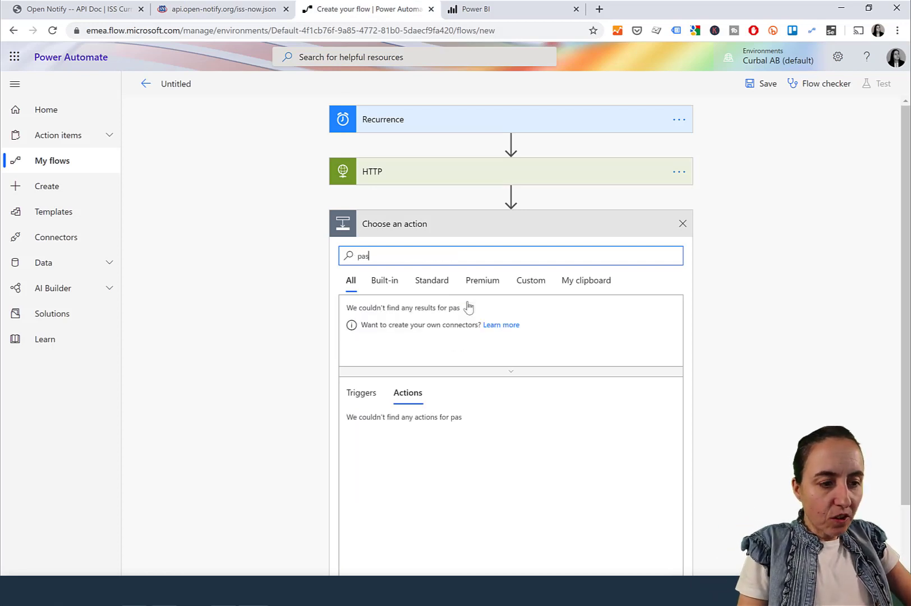
text(e )
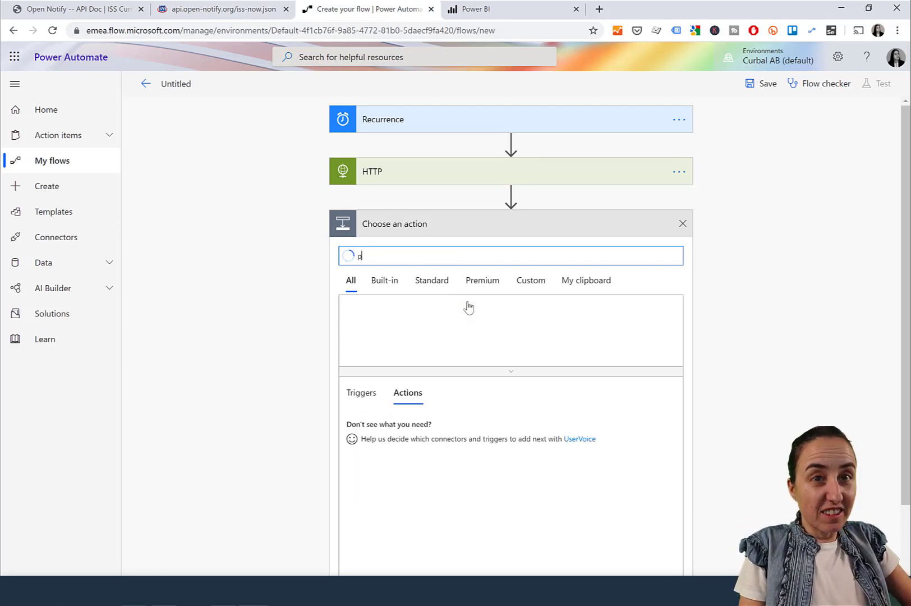
text(a)
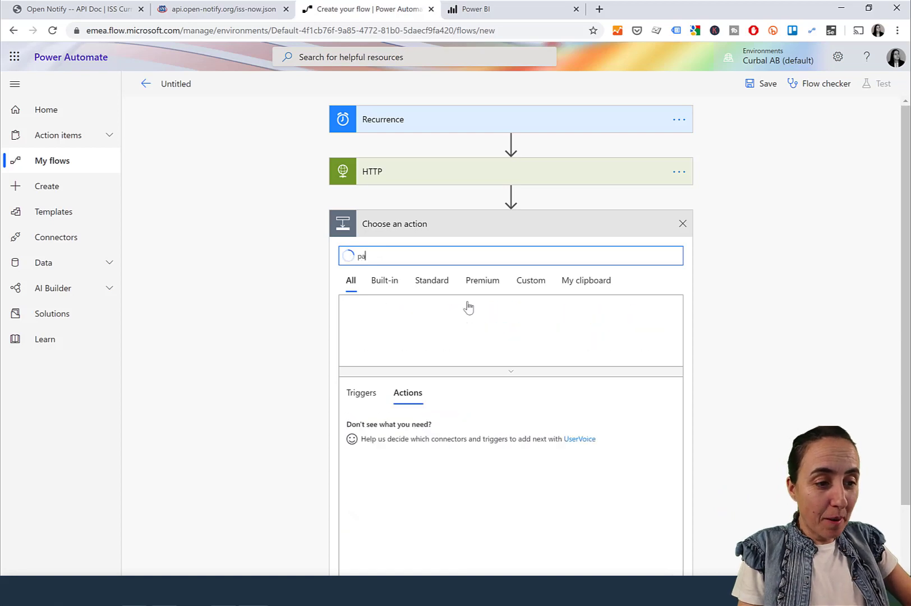
text(rse j)
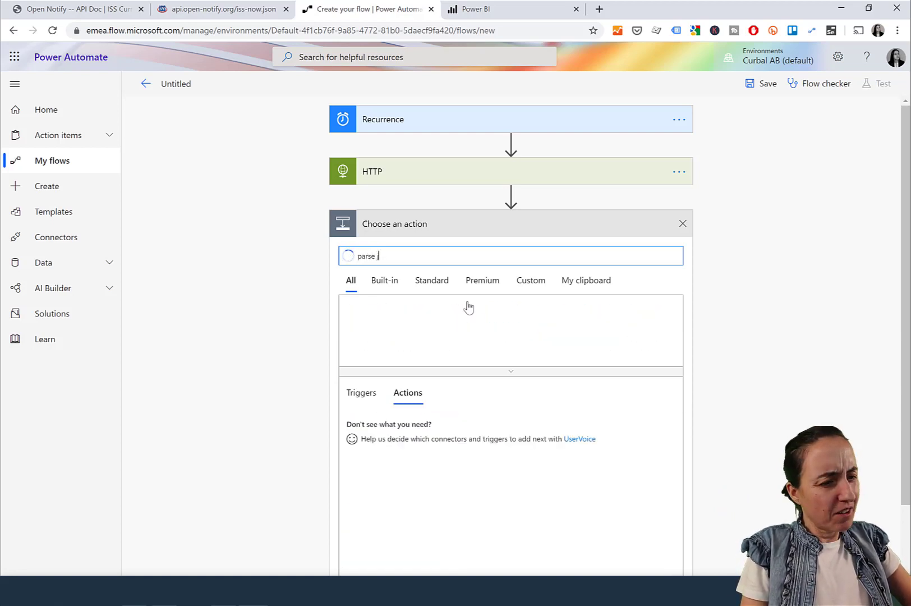
text(son)
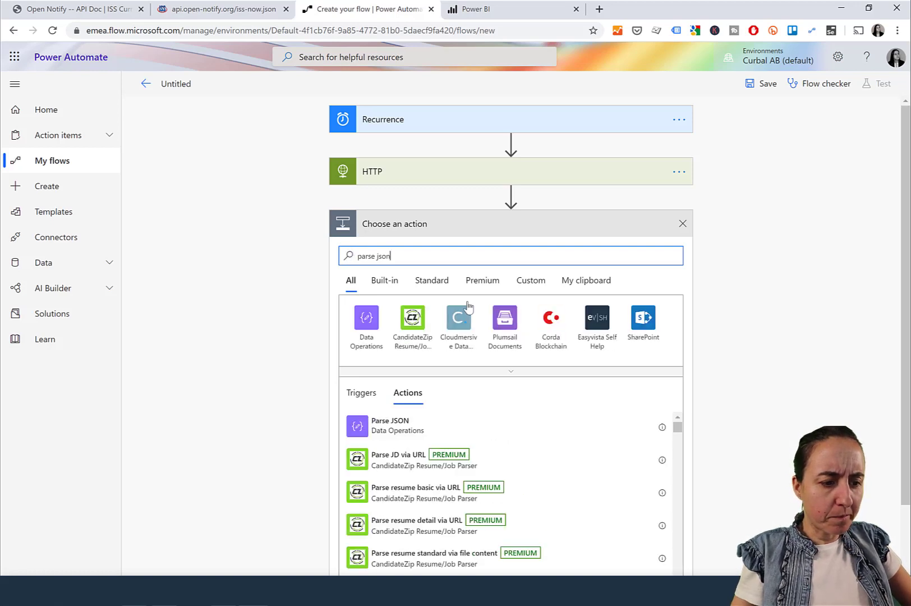
click(387, 427)
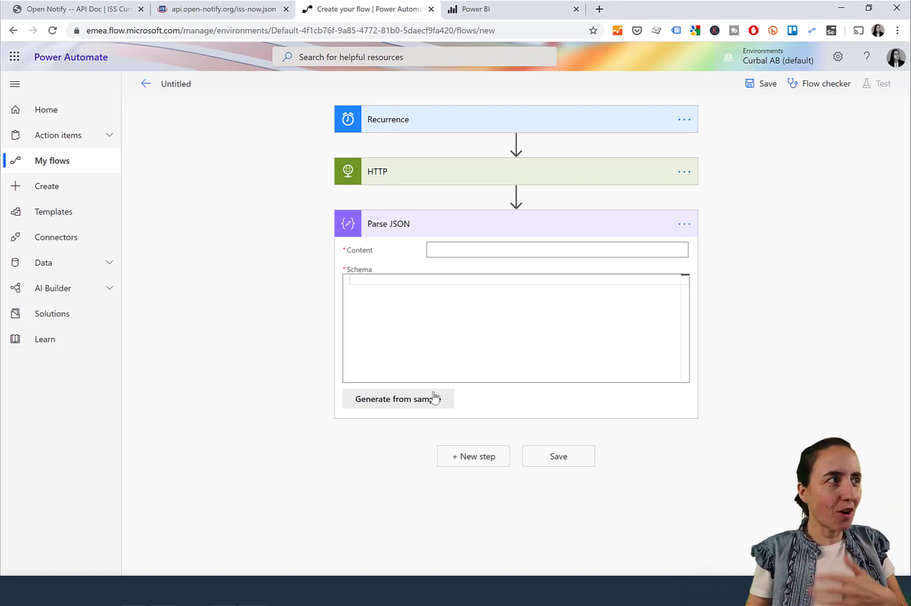
click(458, 247)
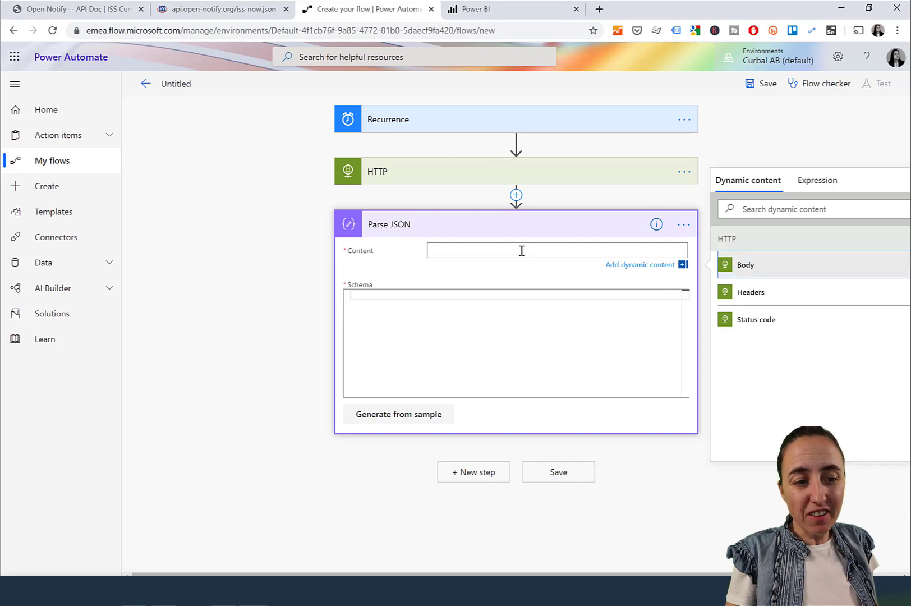
click(747, 266)
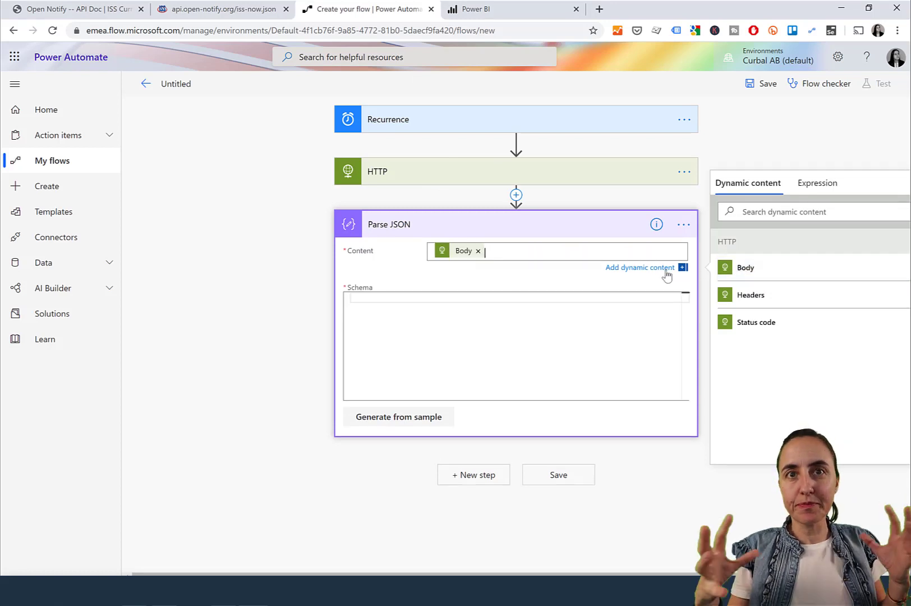
- Copy the full iss-now.json response from its browser page and open the sample payload dialog for the Parse JSON schema
click(223, 9)
drag(502, 51, 3, 57)
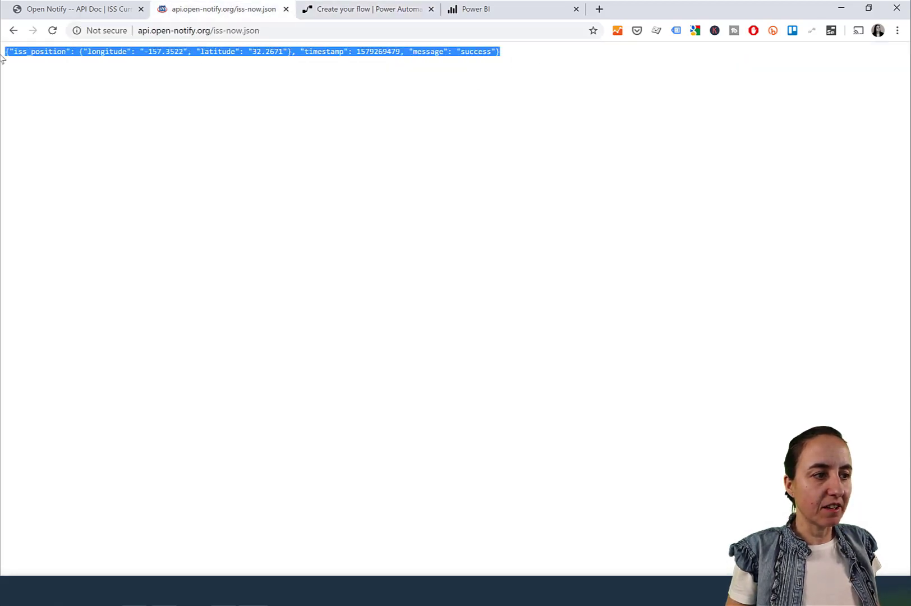
click(360, 10)
click(438, 306)
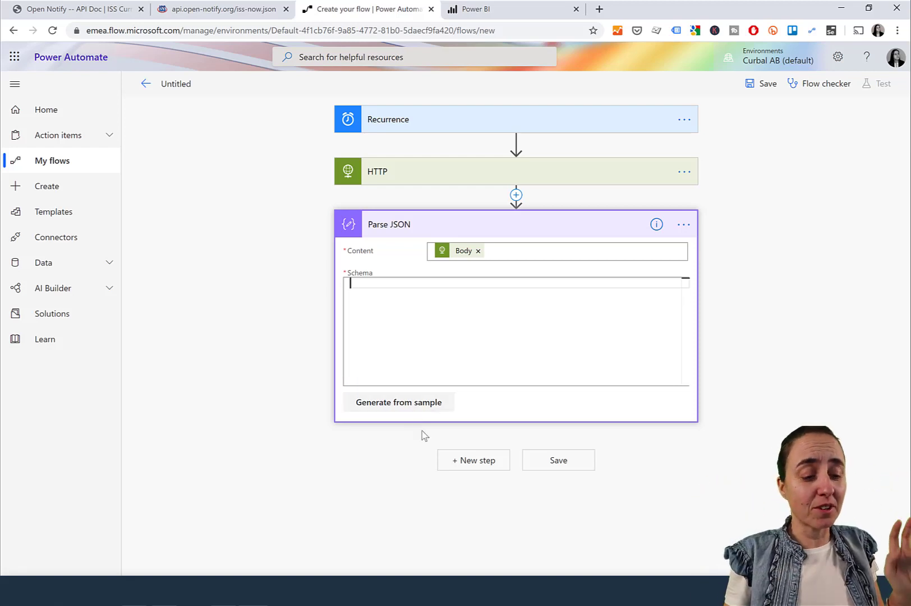
click(418, 402)
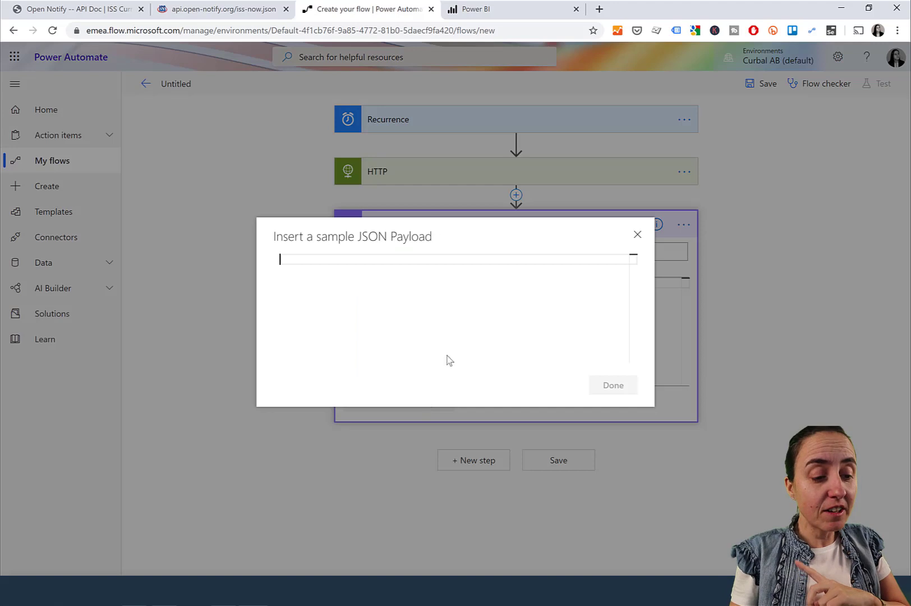
- Recopy the full iss-now.json response, generate the Parse JSON schema from it as the sample payload, and review the schema
click(205, 17)
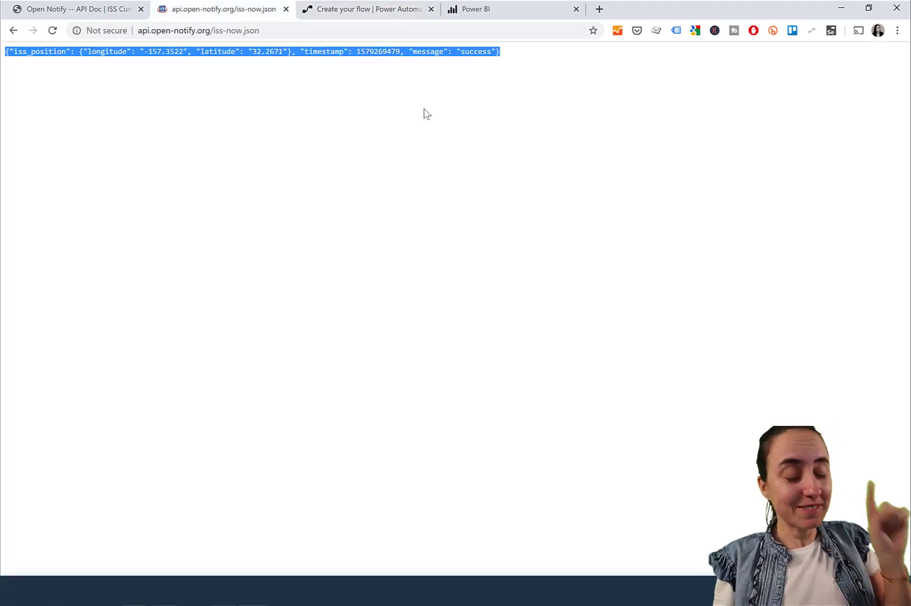
click(512, 56)
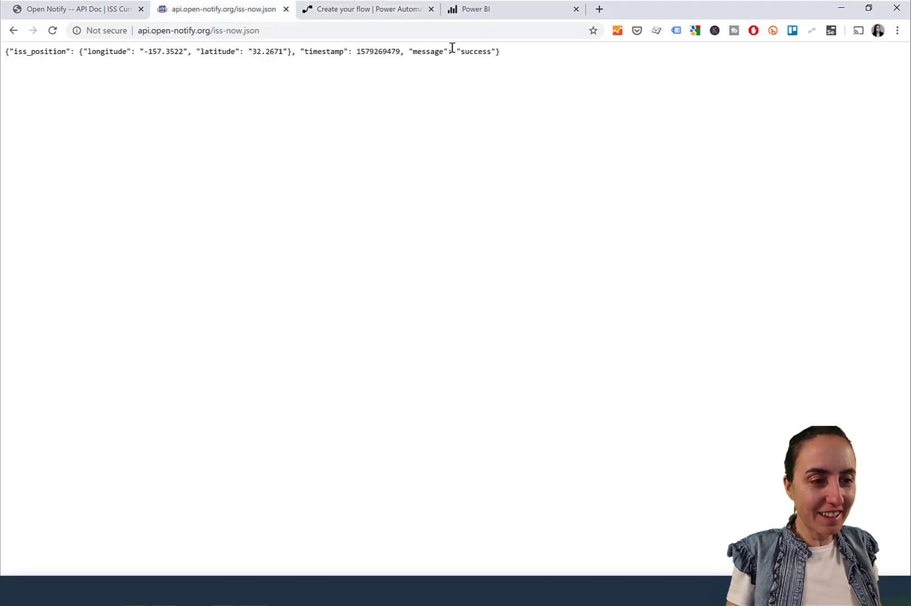
drag(501, 52, 2, 64)
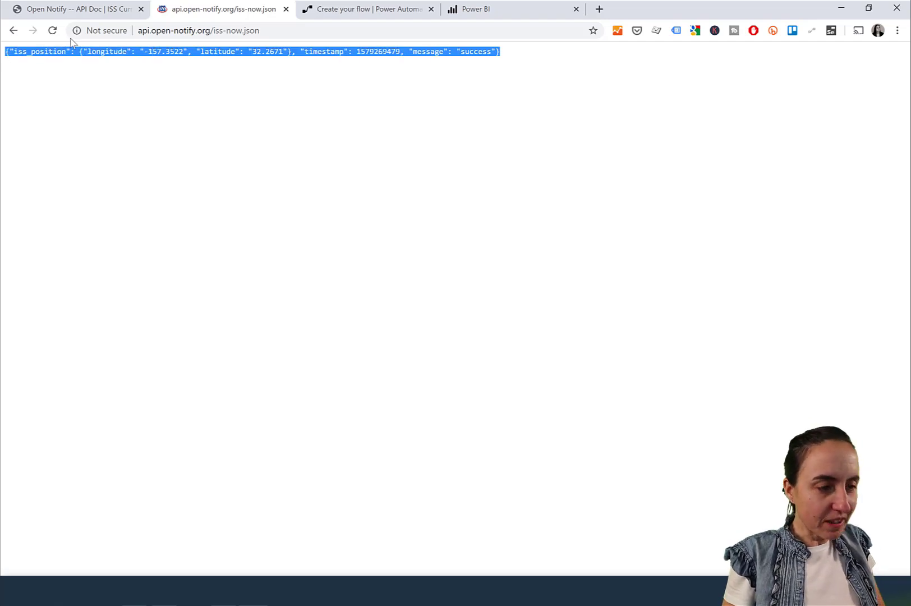
click(387, 11)
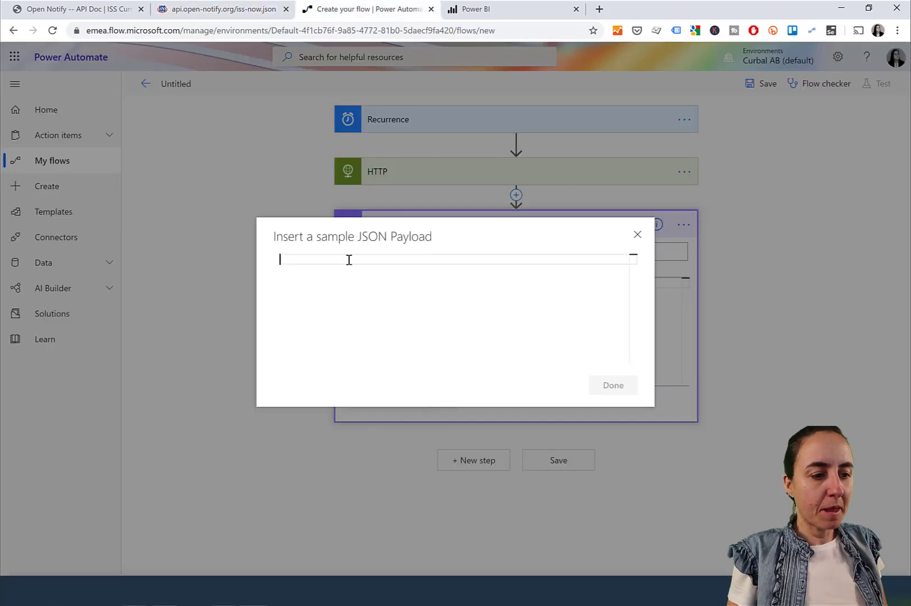
click(349, 260)
key(ctrl+v)
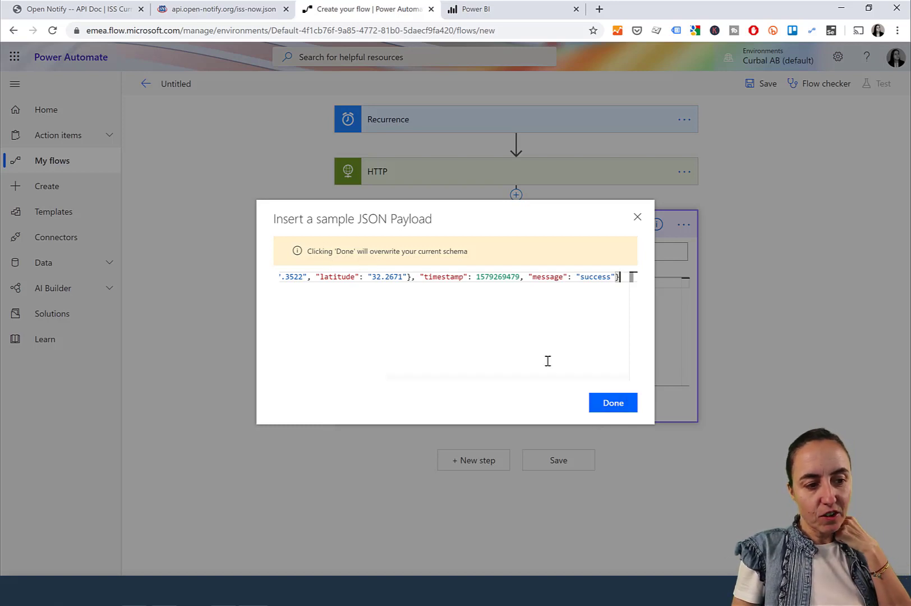
click(607, 409)
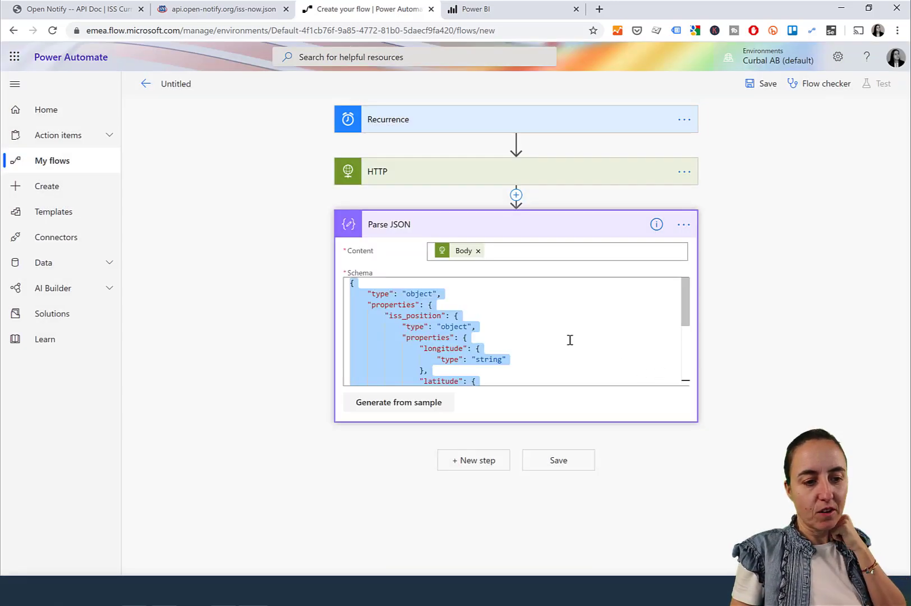
click(529, 292)
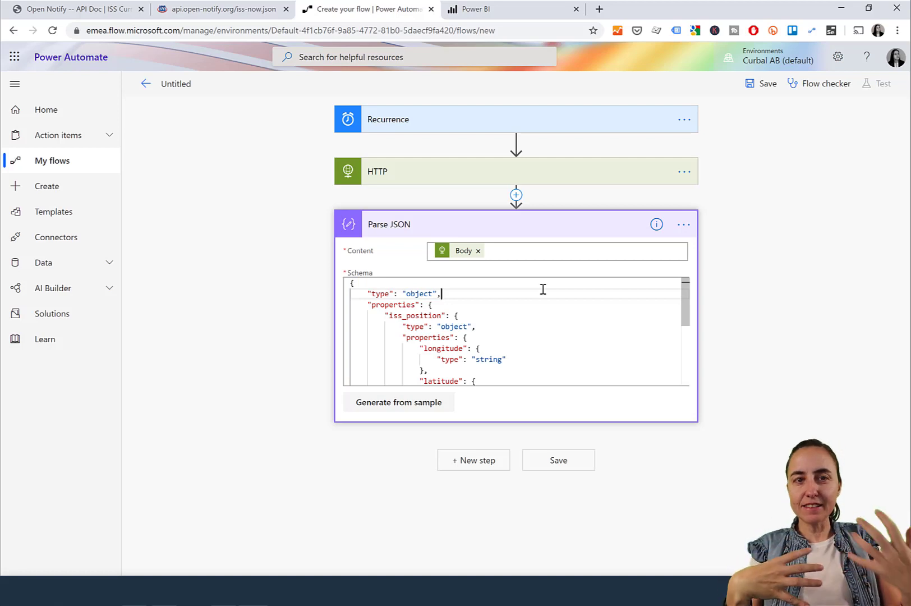
scroll(482, 300, down, 5)
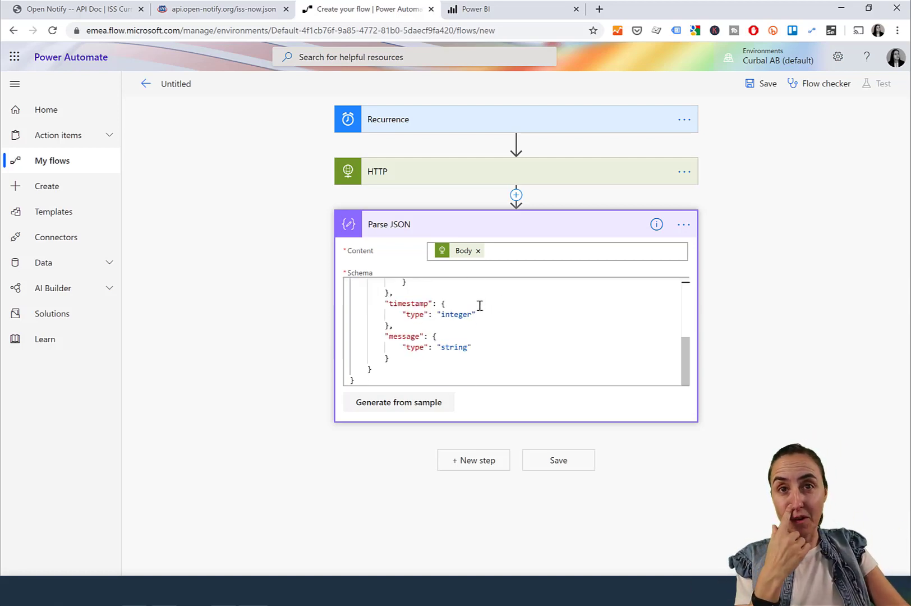
scroll(526, 314, up, 5)
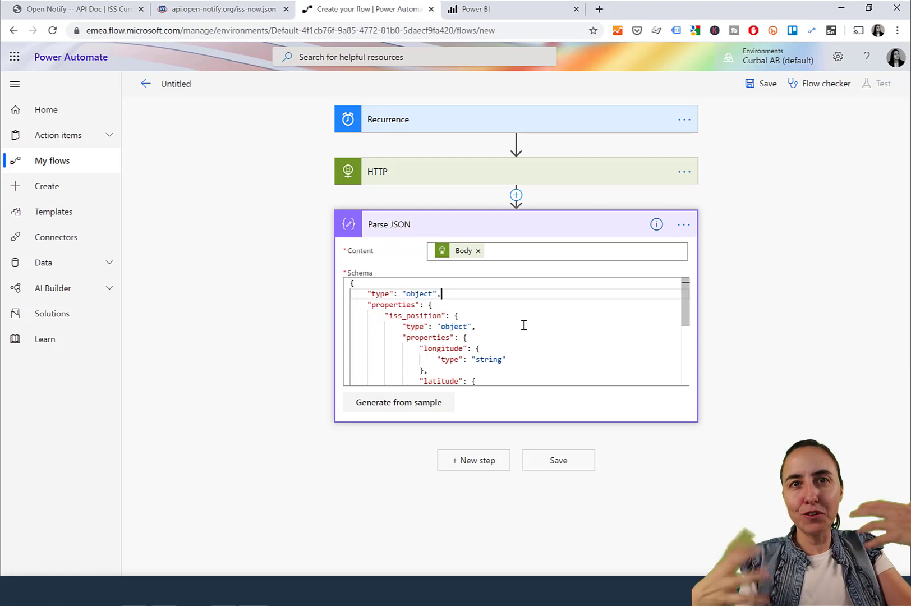
scroll(487, 324, down, 1)
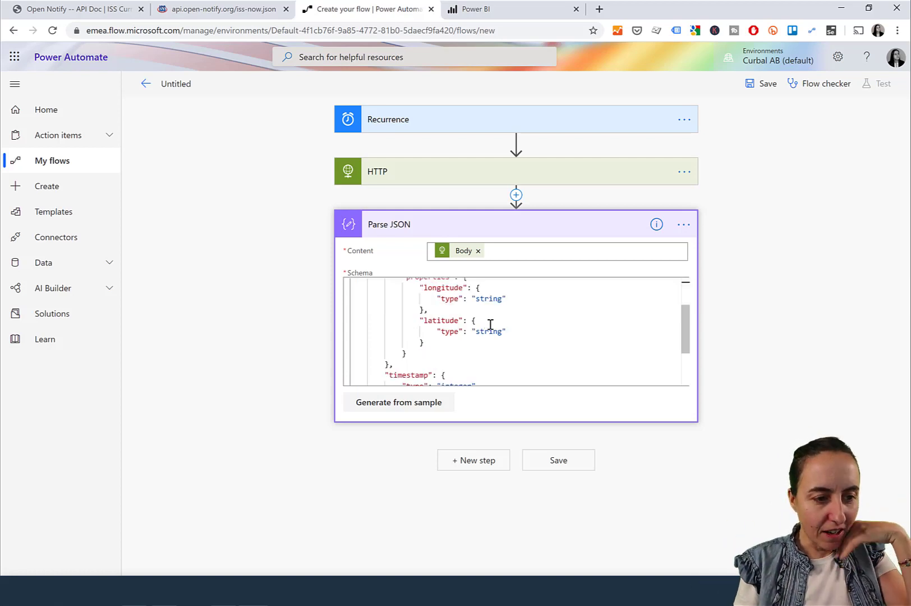
scroll(484, 348, down, 1)
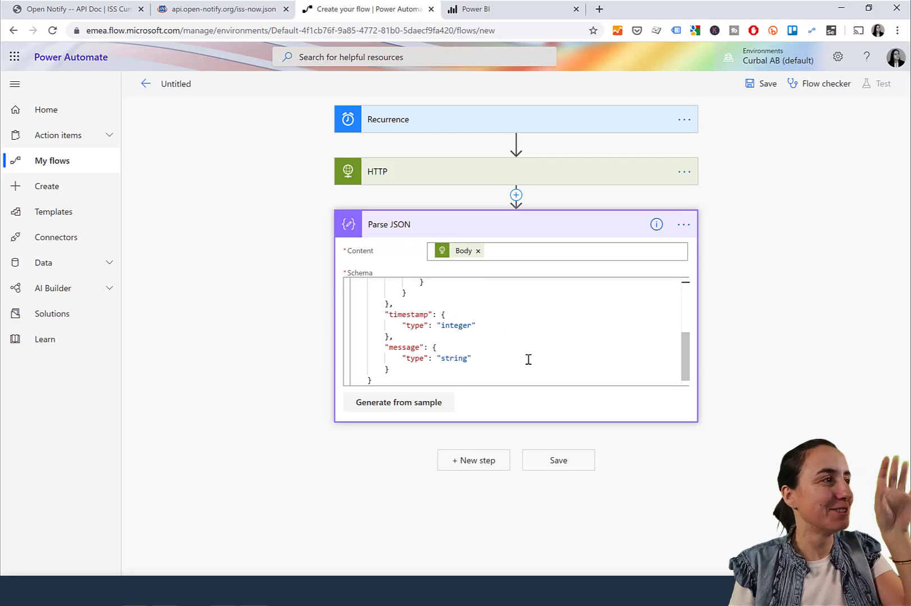
- Search the actions for power bi and add Power BI's Add rows to a dataset action after Parse JSON
click(489, 466)
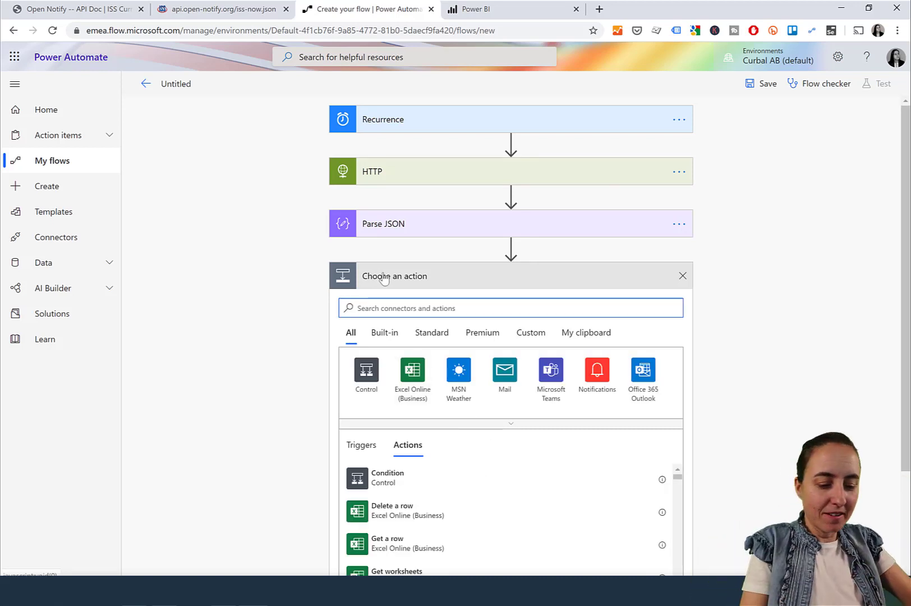
text(power bi)
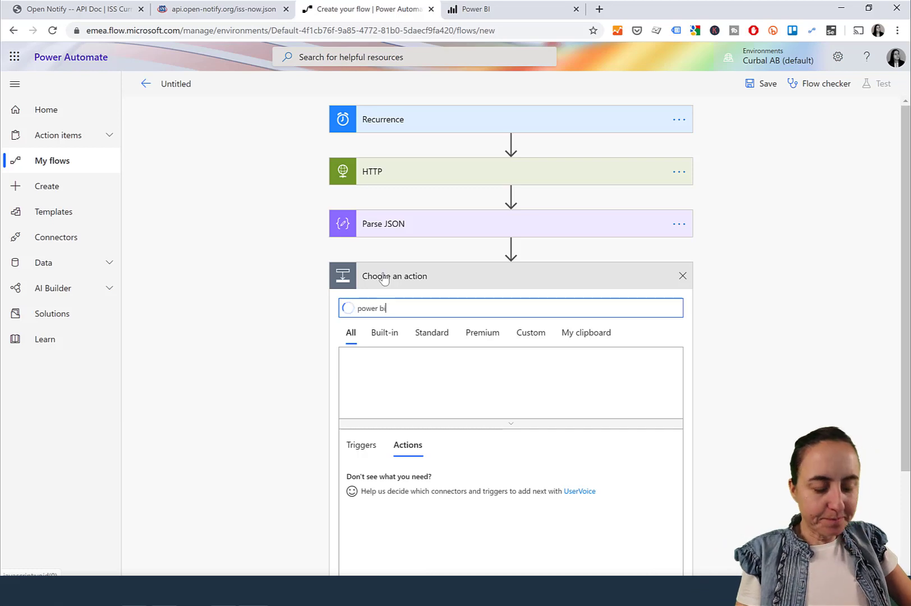
scroll(474, 403, down, 5)
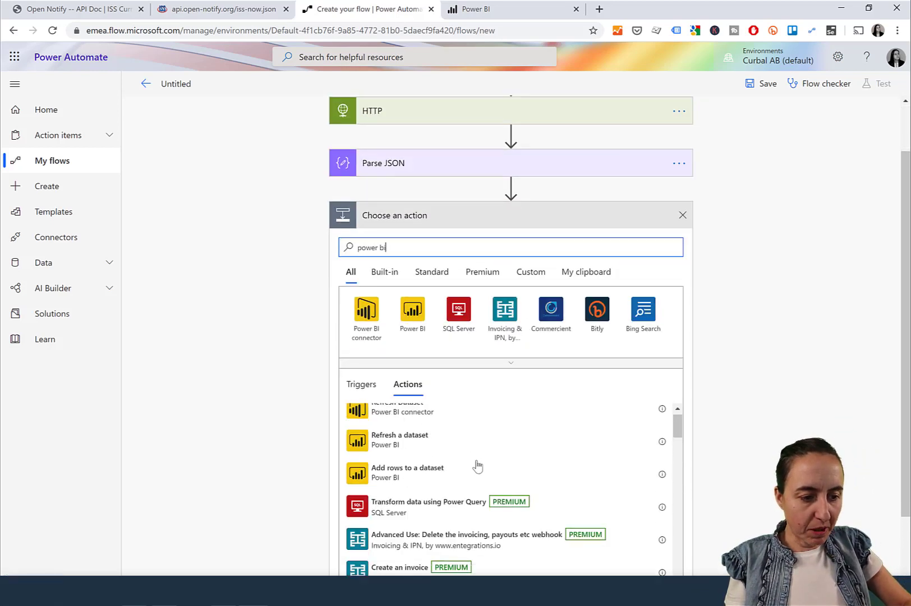
scroll(444, 455, up, 1)
click(426, 490)
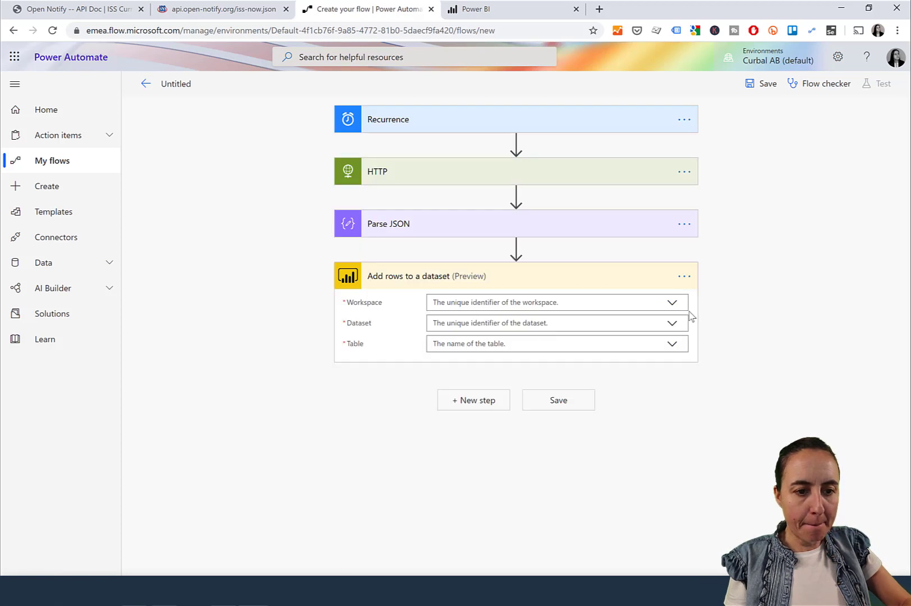
- Set the dataset action's workspace to Sales Reports, dataset to Where is Space station and table to RealTimeData
click(672, 304)
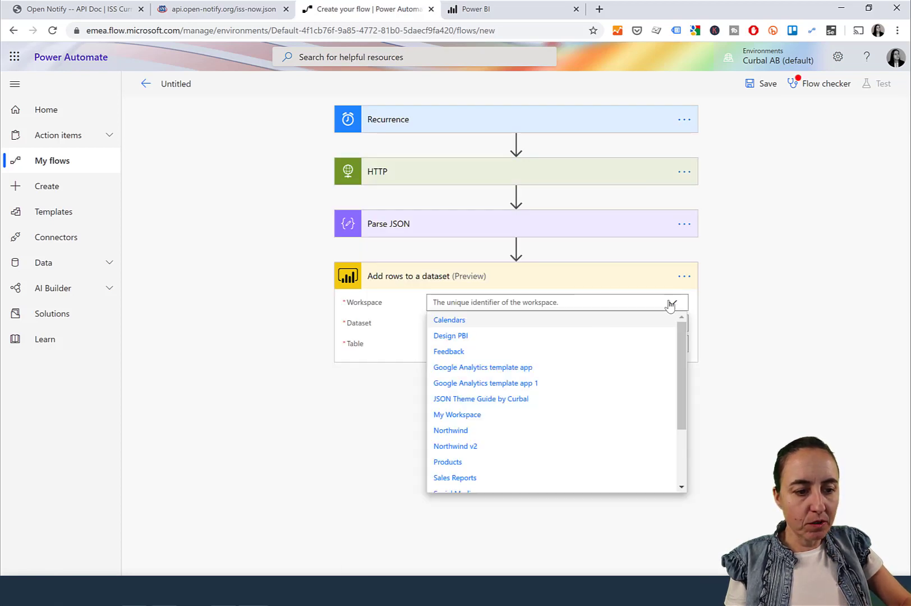
click(457, 478)
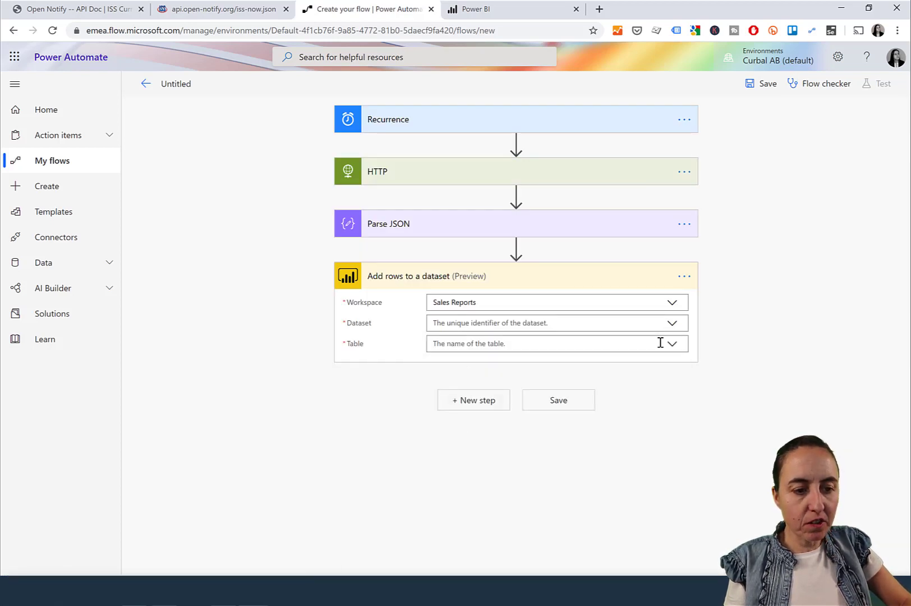
click(672, 328)
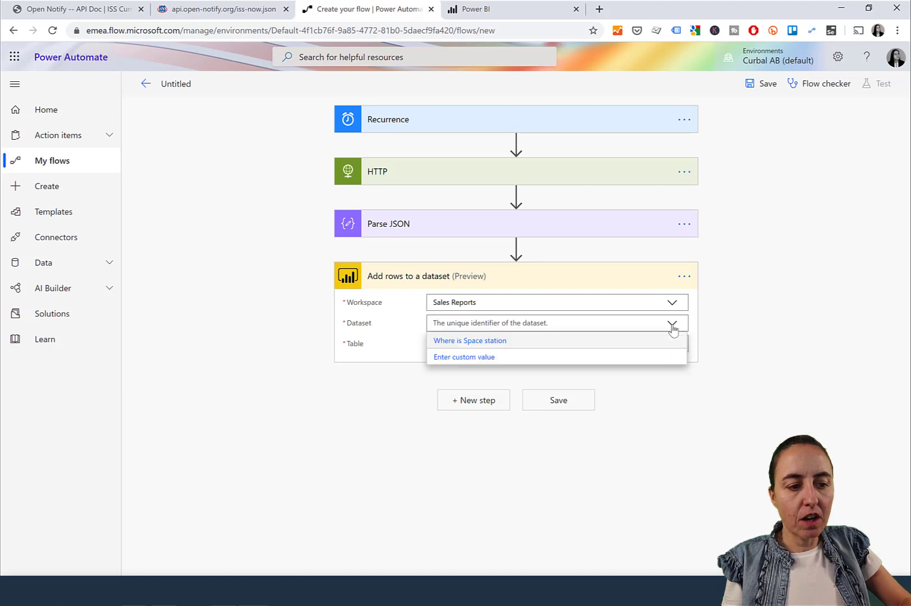
click(489, 344)
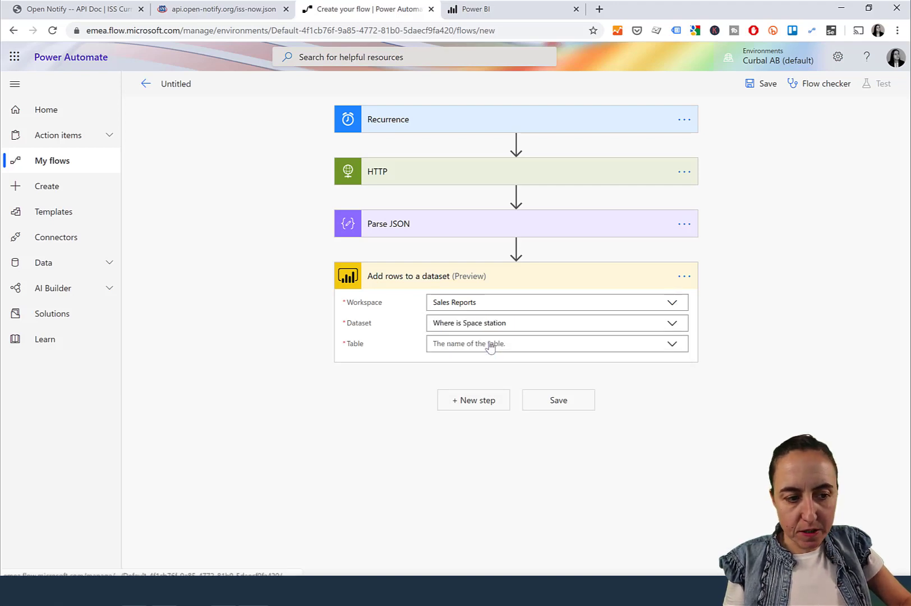
click(673, 345)
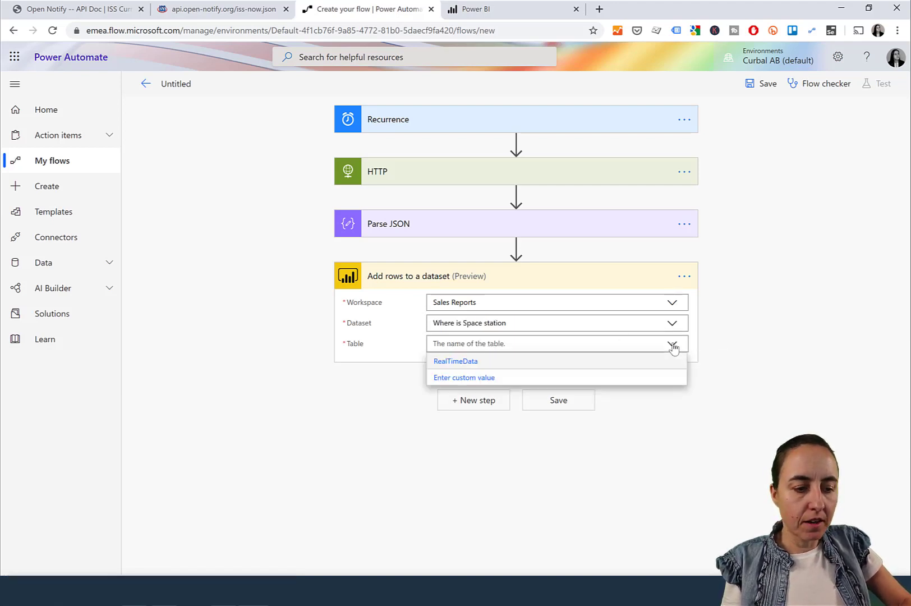
click(452, 363)
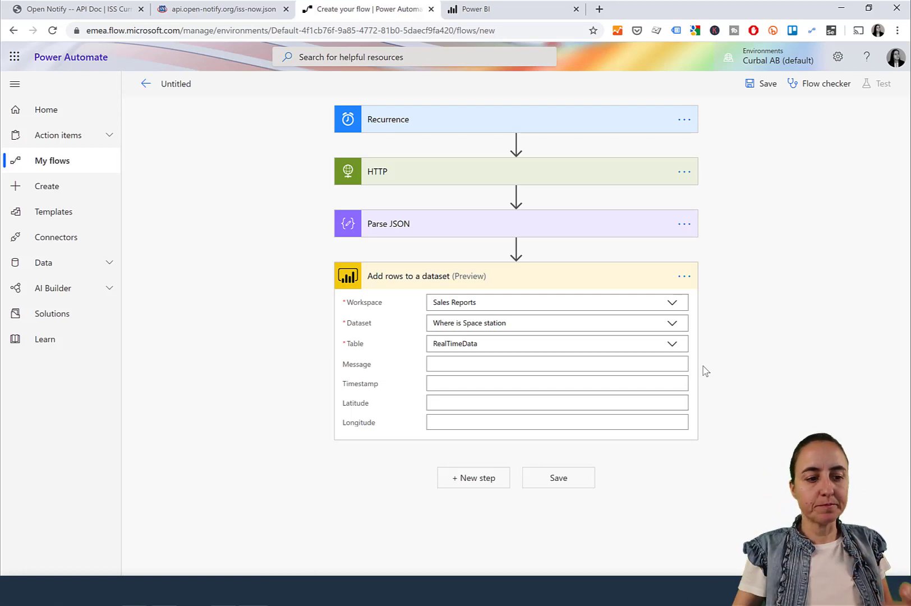
- Map the dataset's Message to the parsed message value and Timestamp to the expression addhours(utcnow(),4)
click(561, 359)
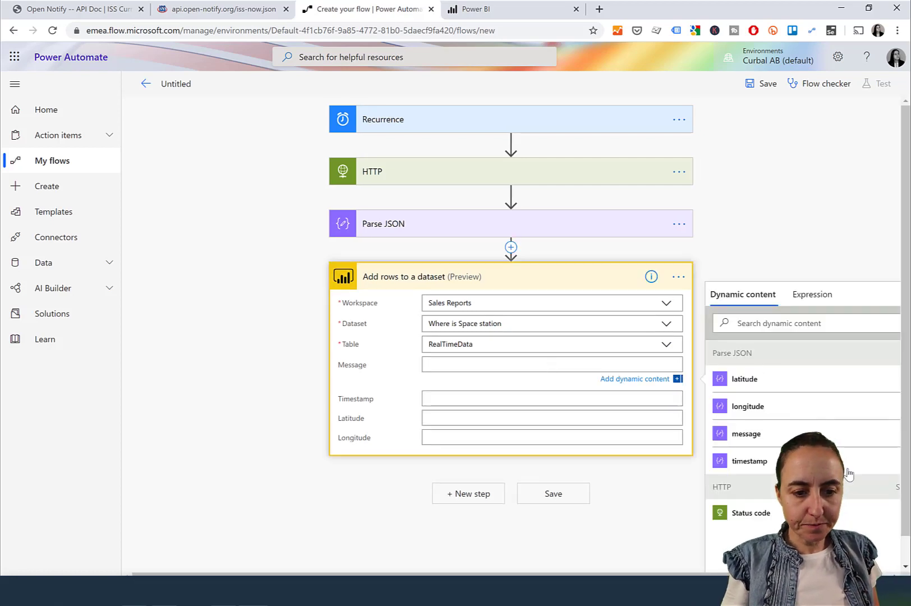
click(747, 434)
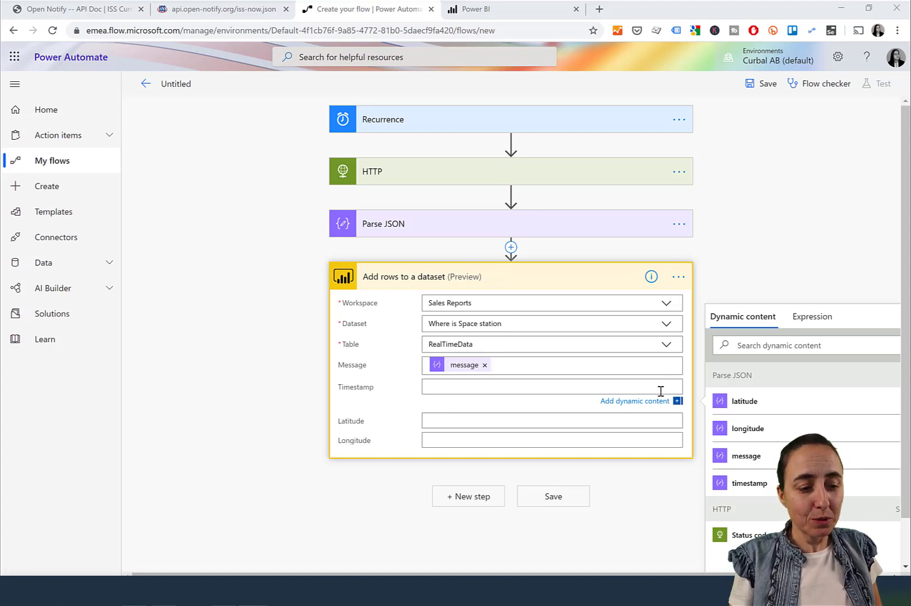
click(470, 388)
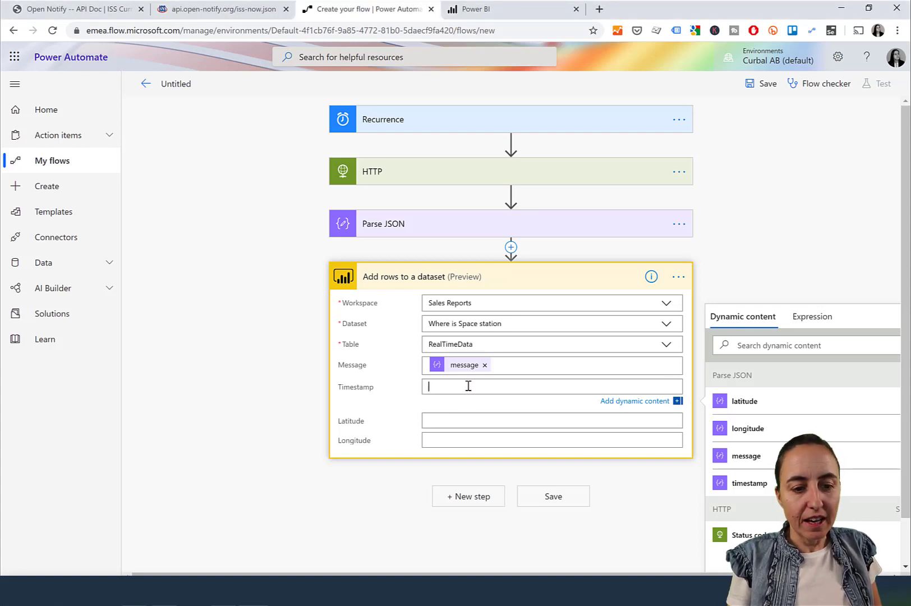
click(824, 318)
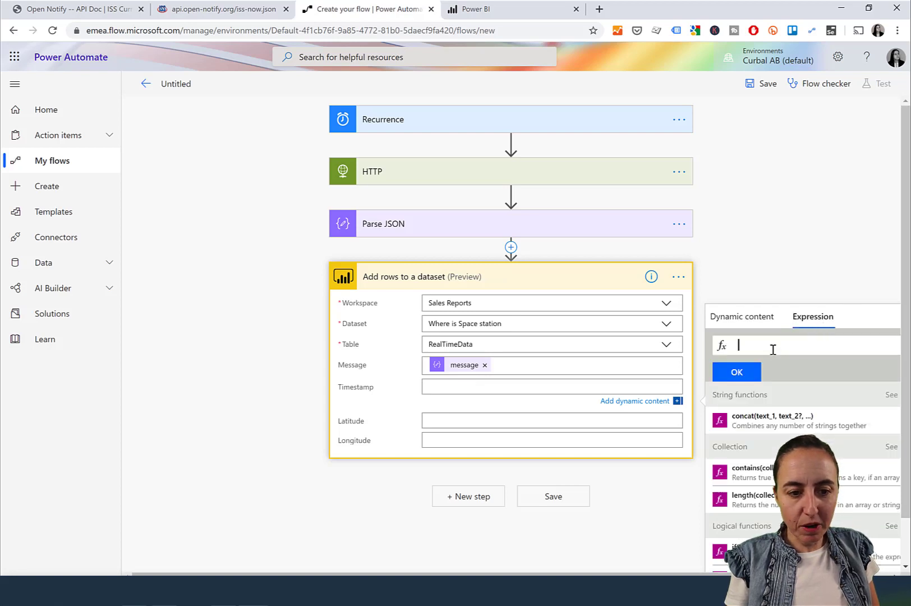
text(addhours(utcnow(),4))
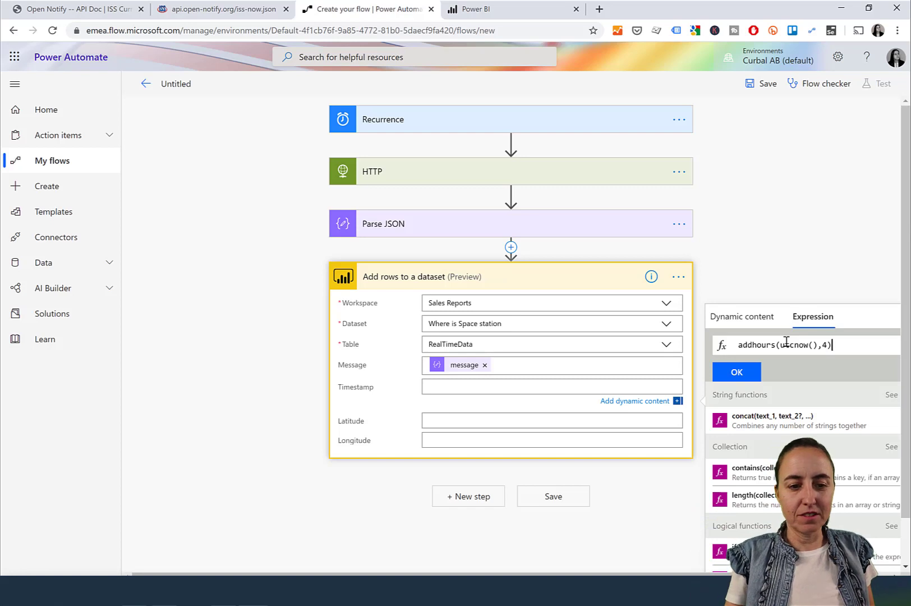
click(756, 375)
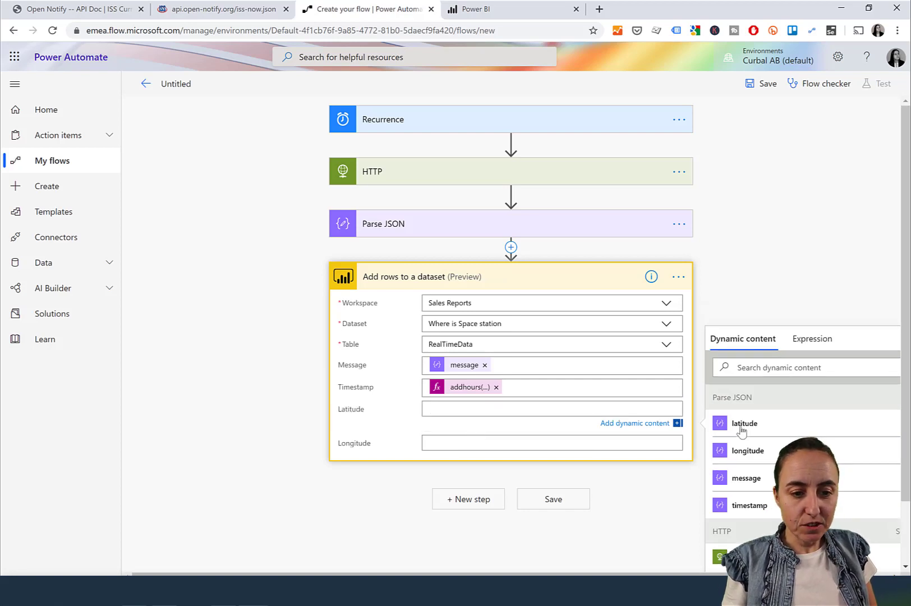
- Map Latitude and Longitude to the matching Parse JSON values and save the flow
click(744, 426)
click(528, 447)
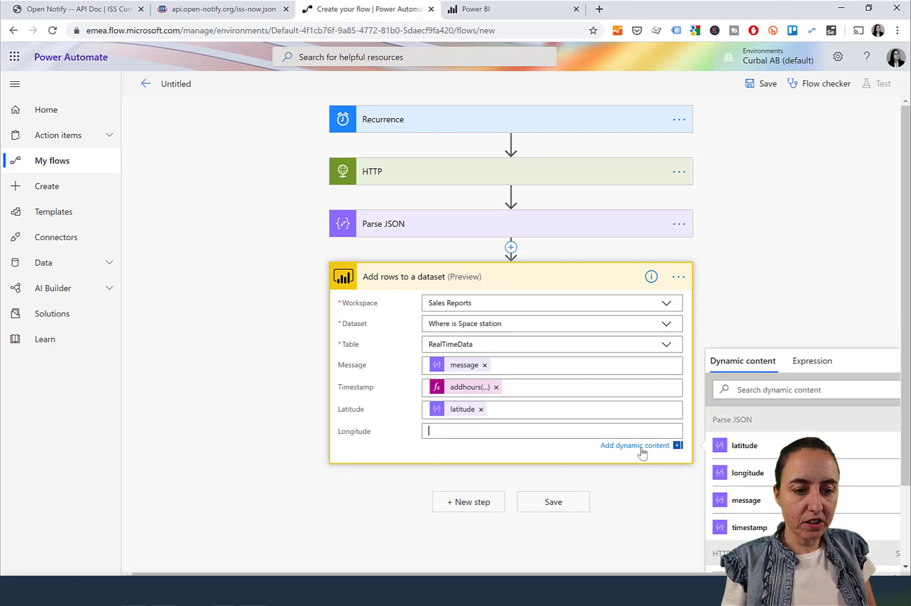
click(740, 476)
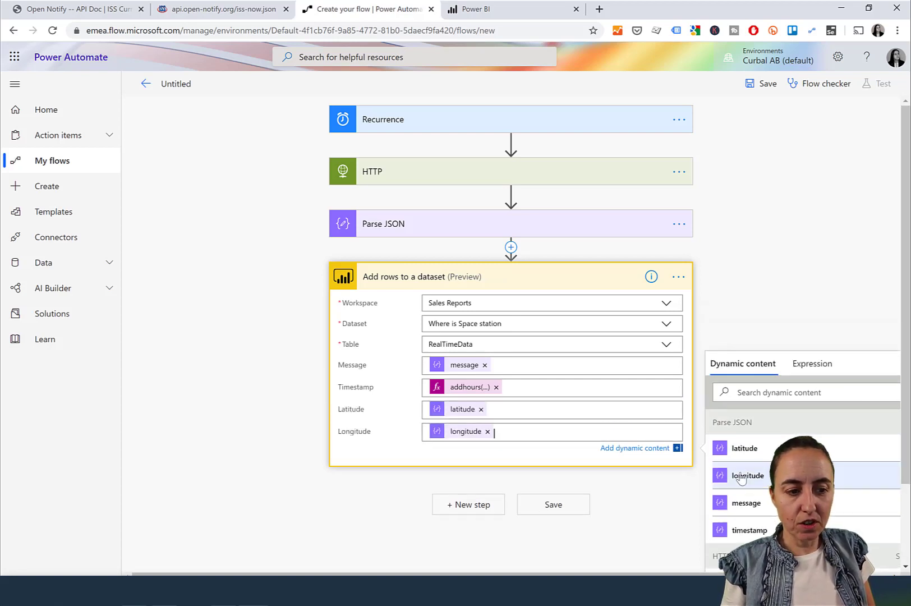
click(803, 302)
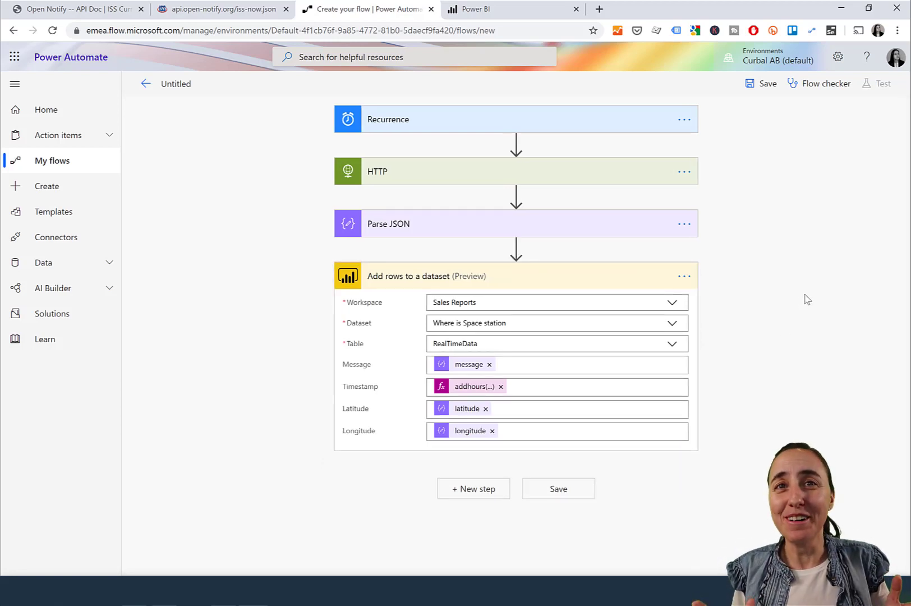
click(574, 490)
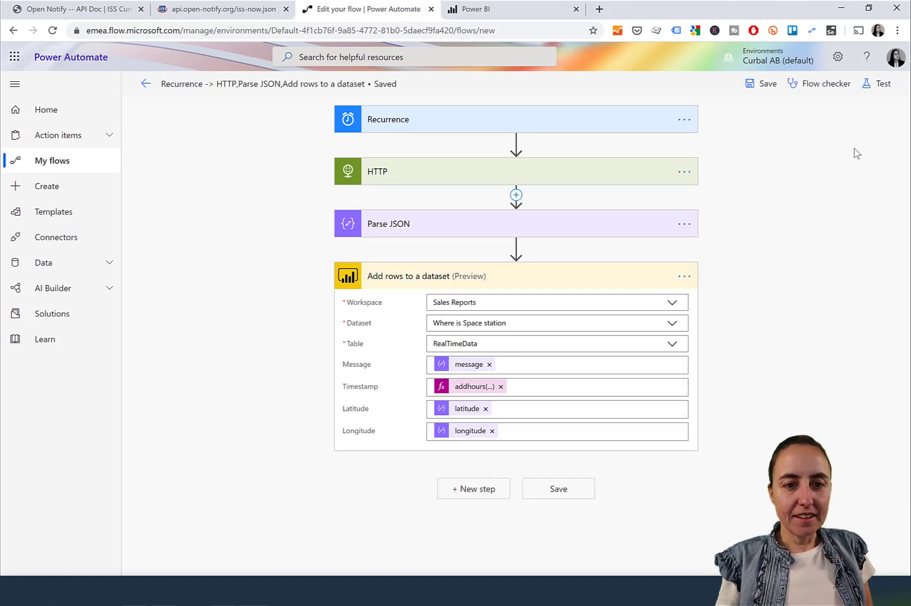
- Check the flow for errors and warnings, and review the previous runs available for testing
click(833, 85)
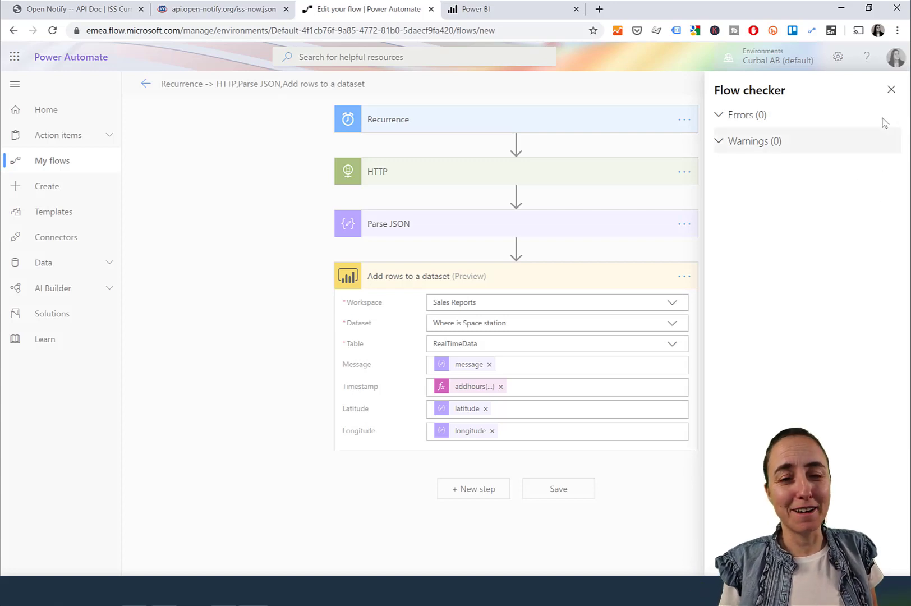
click(891, 90)
click(881, 84)
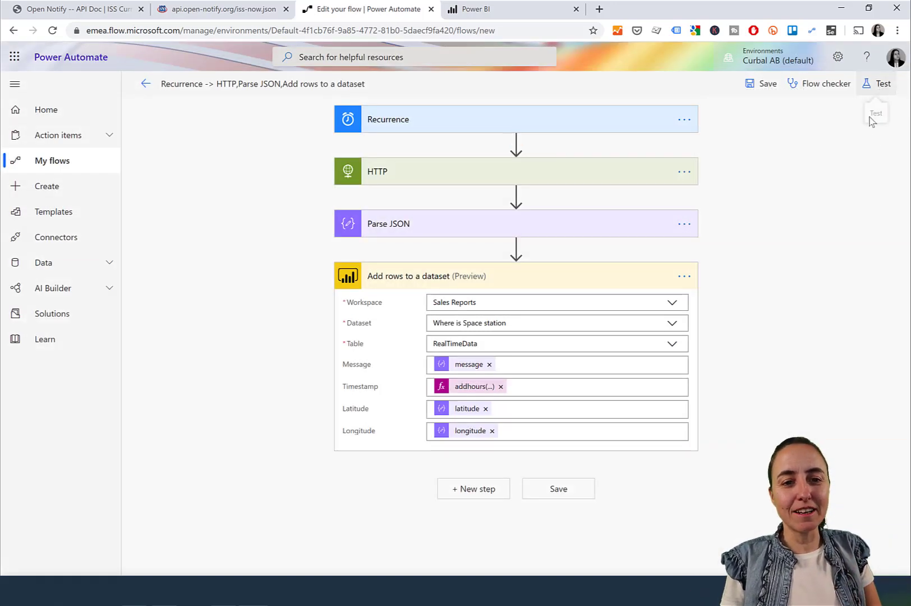
click(762, 146)
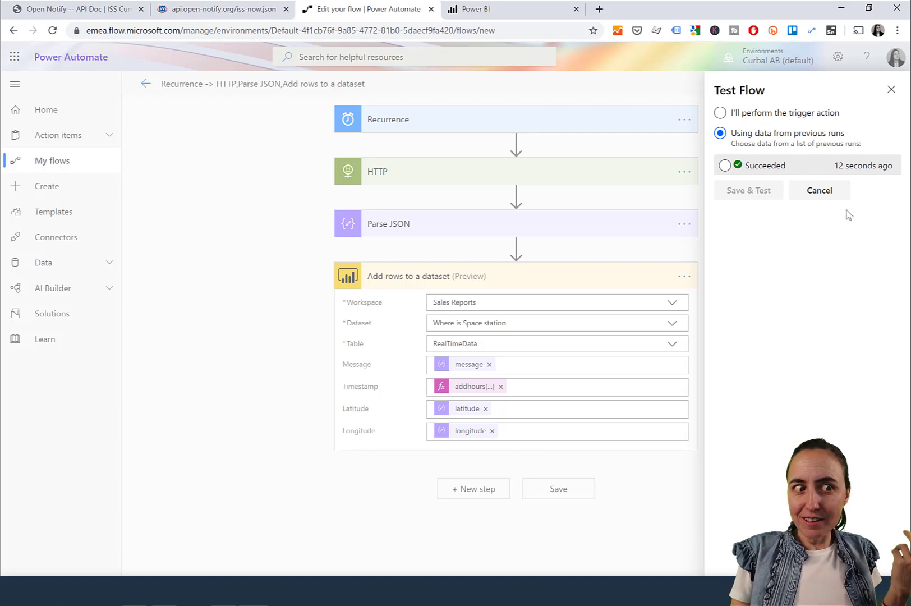
- Switch to Power BI and create a new report from the Where is Space station dataset in Sales Reports
click(521, 10)
key(Escape)
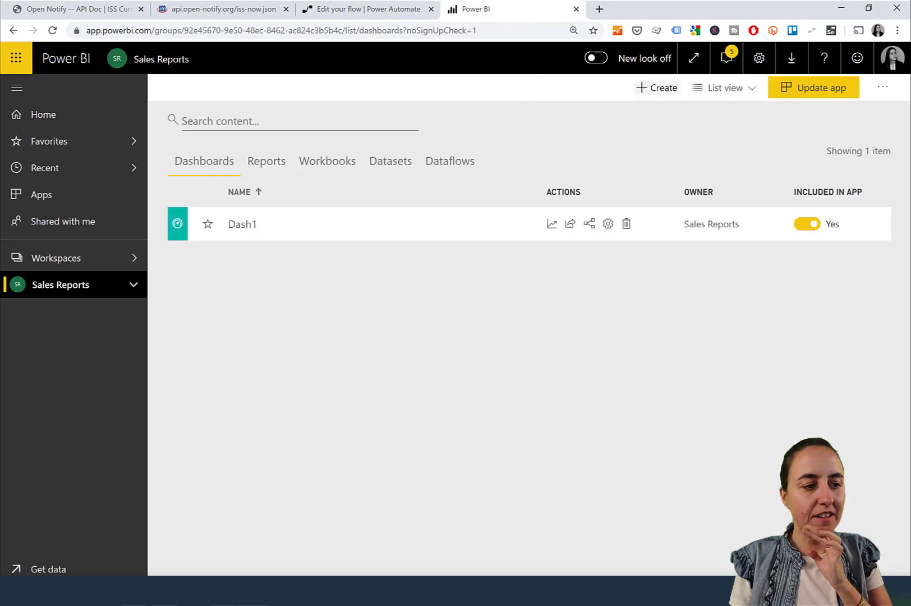
click(393, 161)
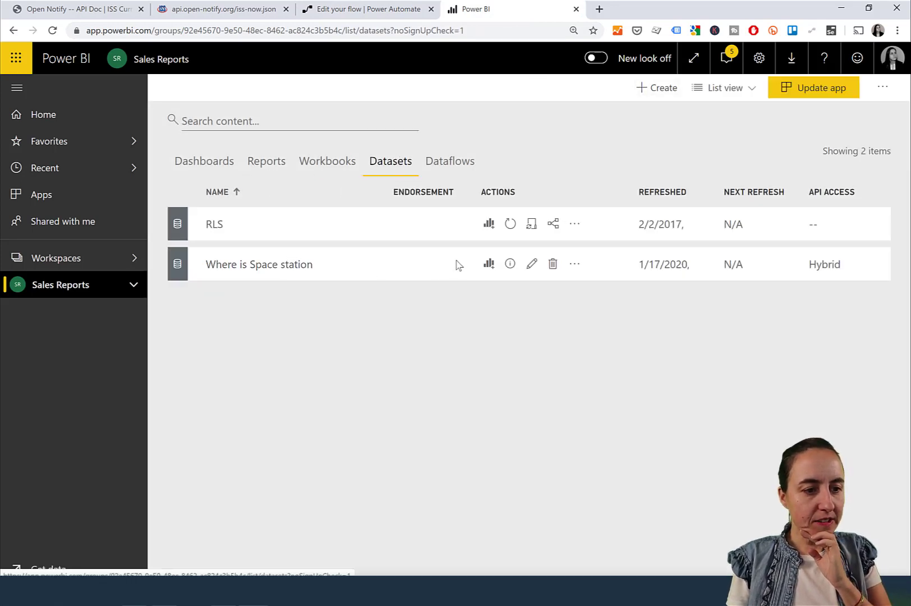
click(490, 264)
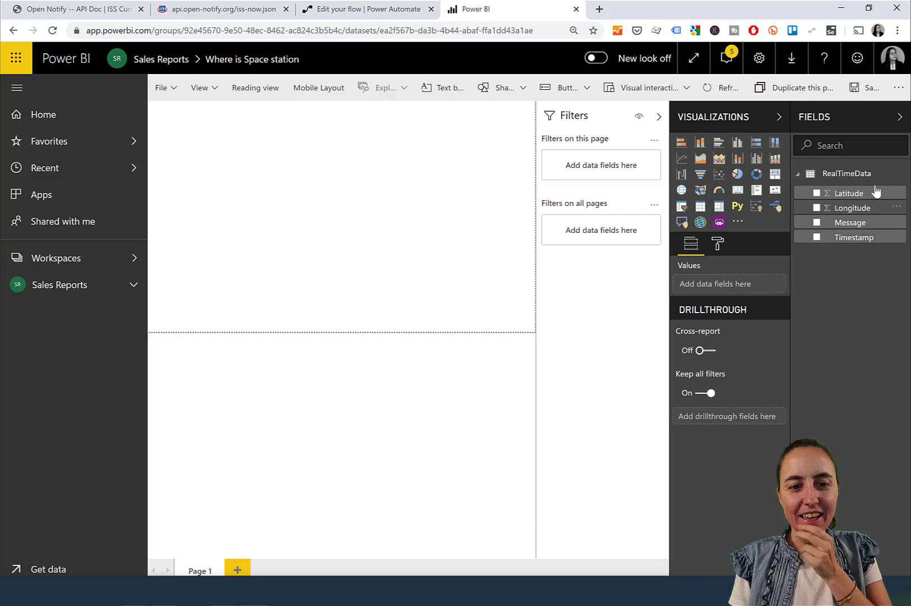
- Add a map visual using Latitude and Longitude, with both fields set to Don't summarize
drag(875, 195, 390, 197)
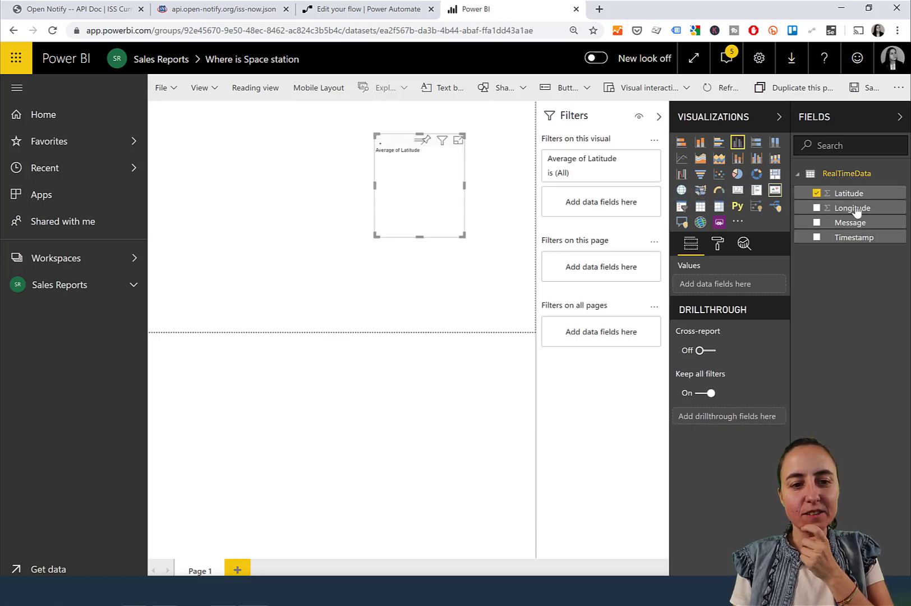
drag(853, 207, 442, 206)
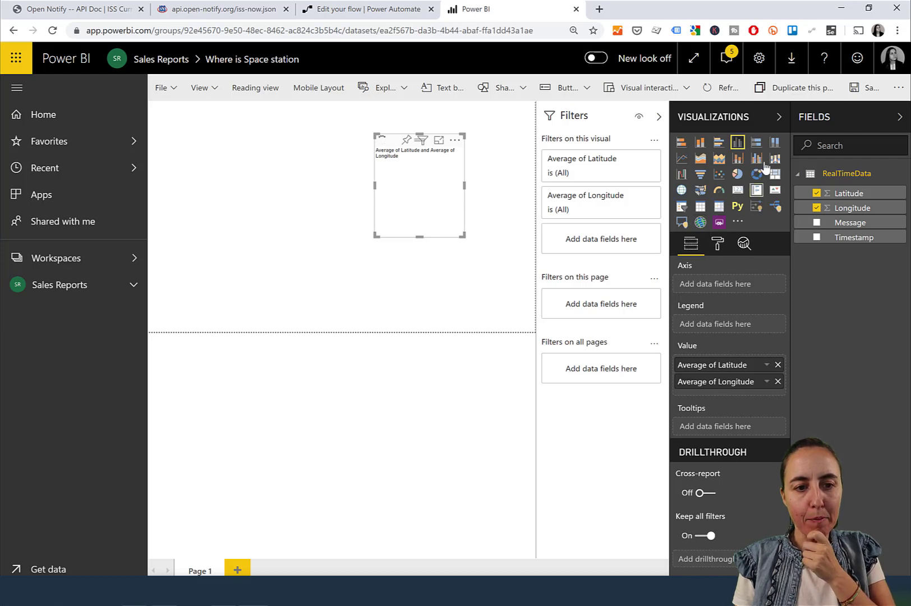
click(681, 190)
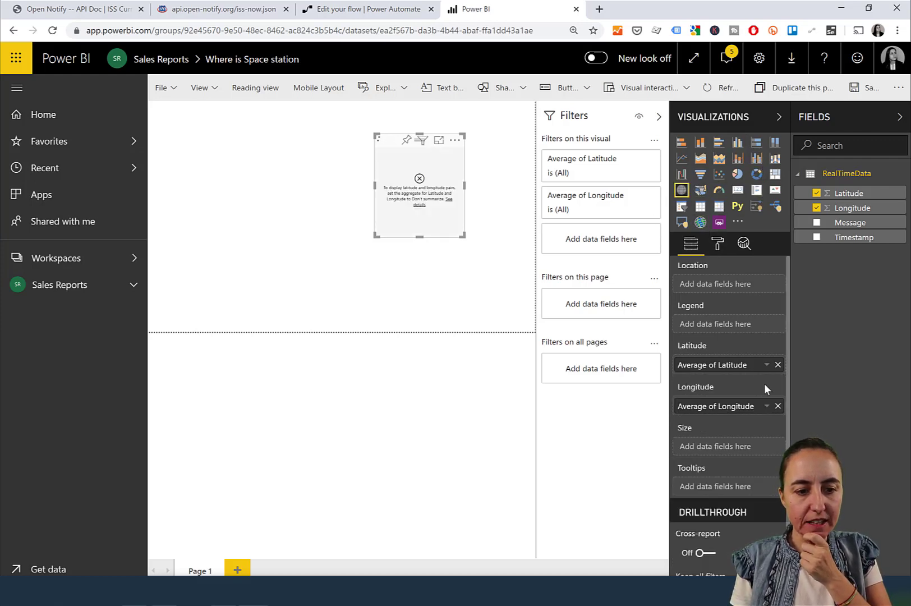
click(766, 365)
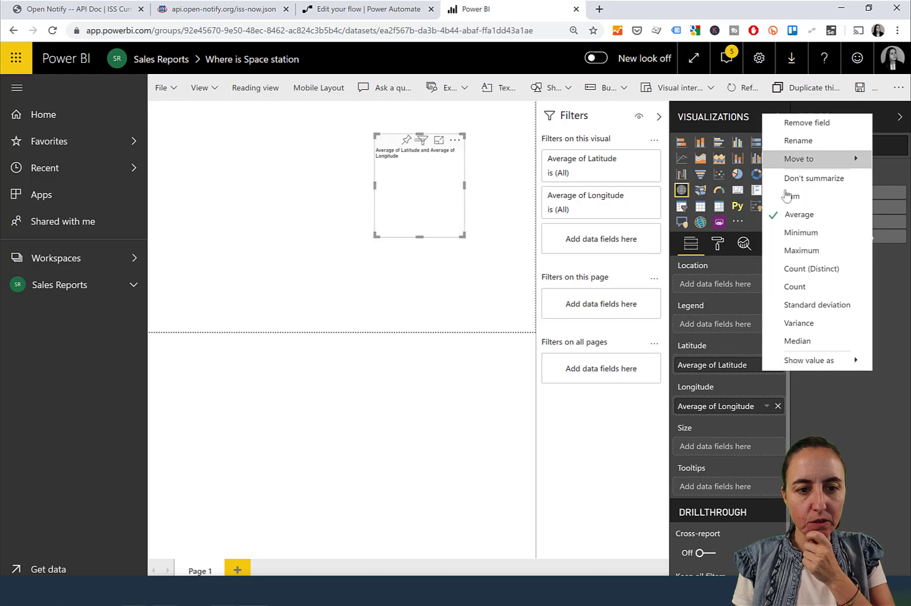
click(766, 406)
click(792, 213)
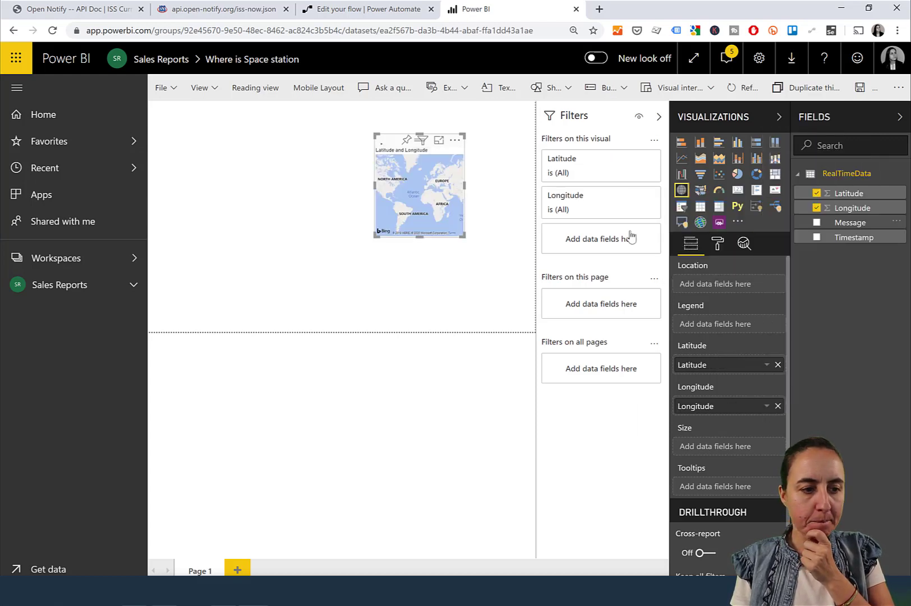
- Enlarge the map visual across the report page, free up canvas space, and examine the plotted station positions
drag(376, 234, 154, 291)
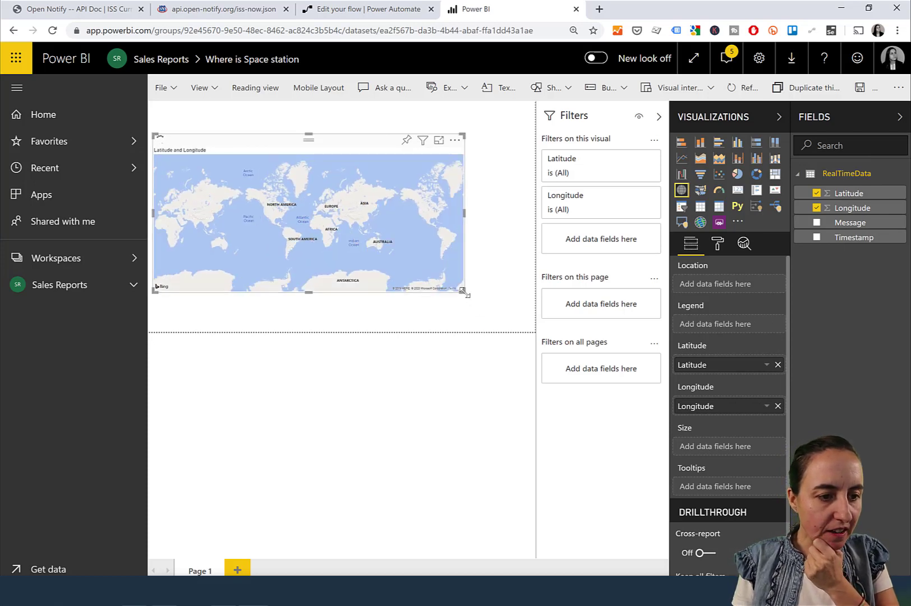
click(659, 117)
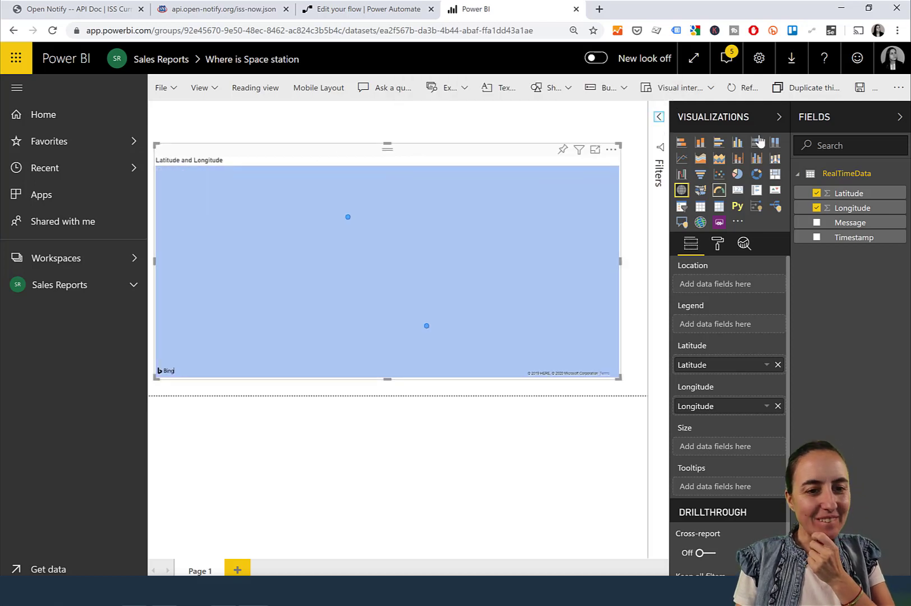
click(778, 119)
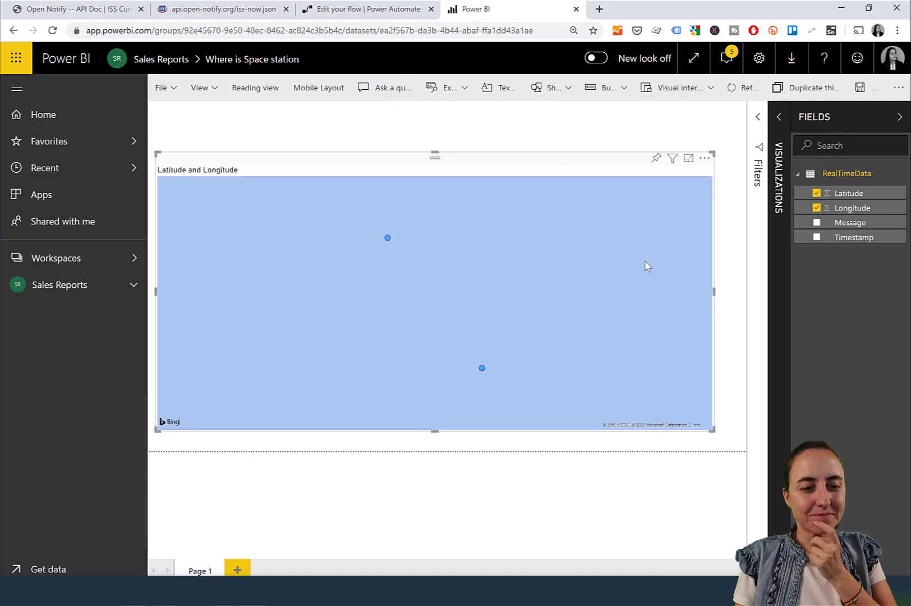
scroll(539, 315, down, 5)
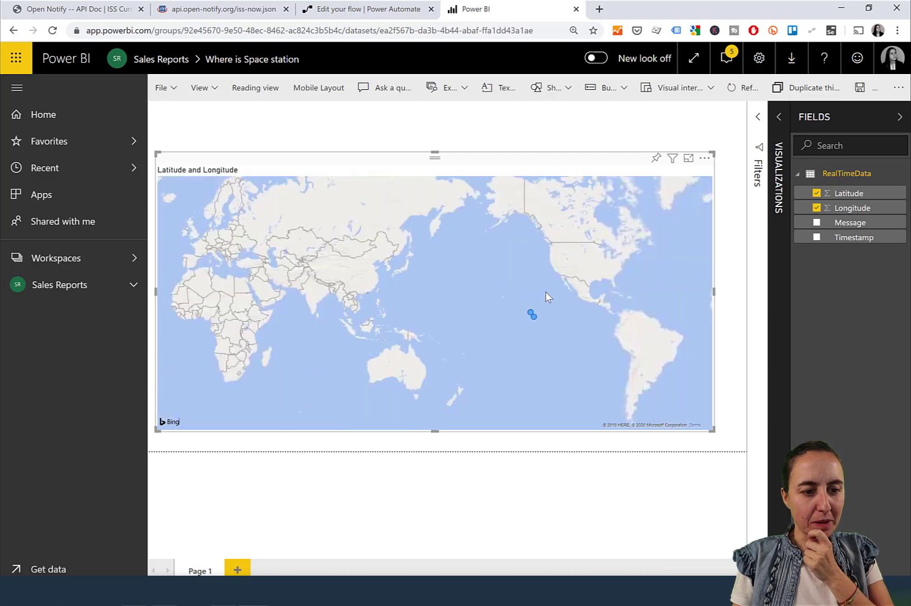
click(778, 119)
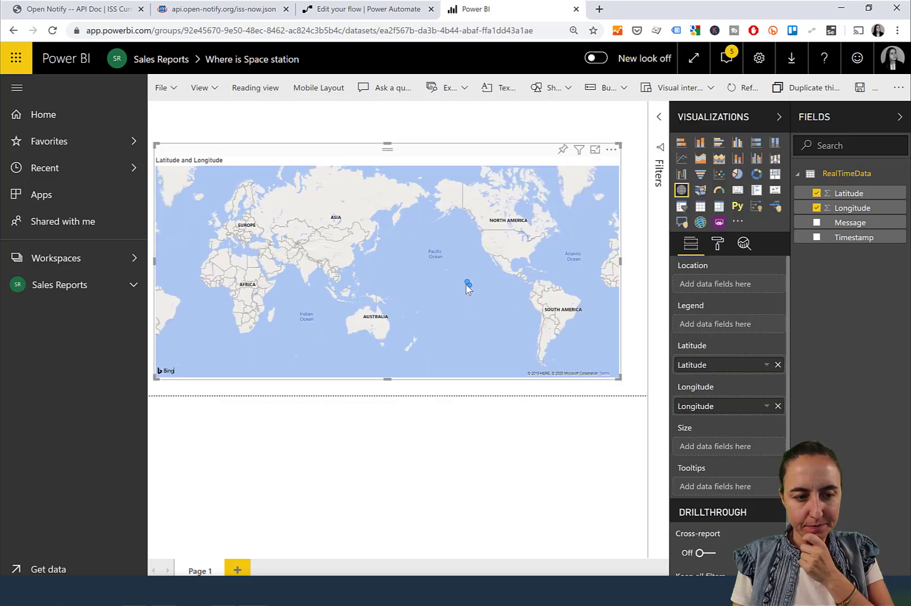
mouse_move(471, 291)
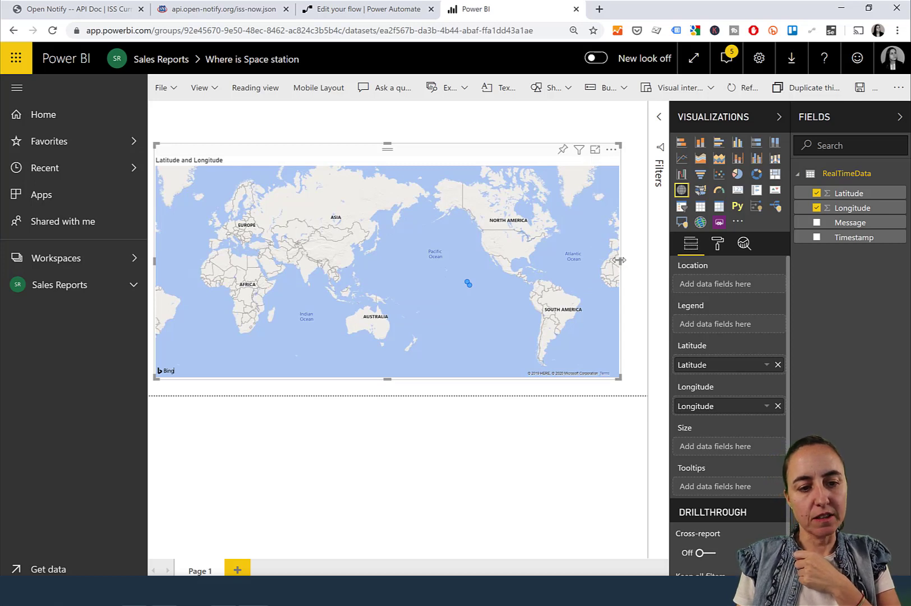
- Narrow the map, add a table of Timestamp, Latitude and Longitude beside it, and refresh the report data
drag(619, 260, 533, 262)
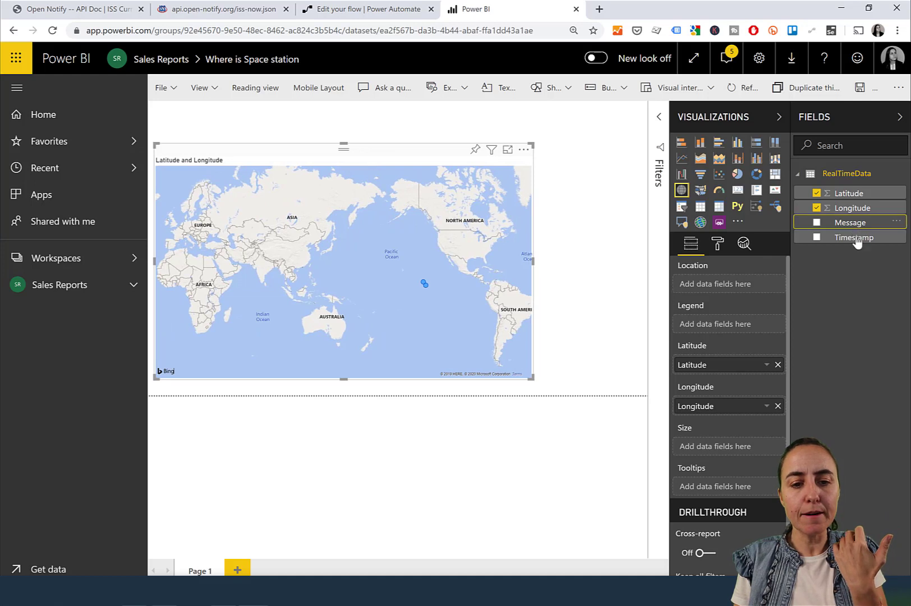
drag(854, 237, 604, 249)
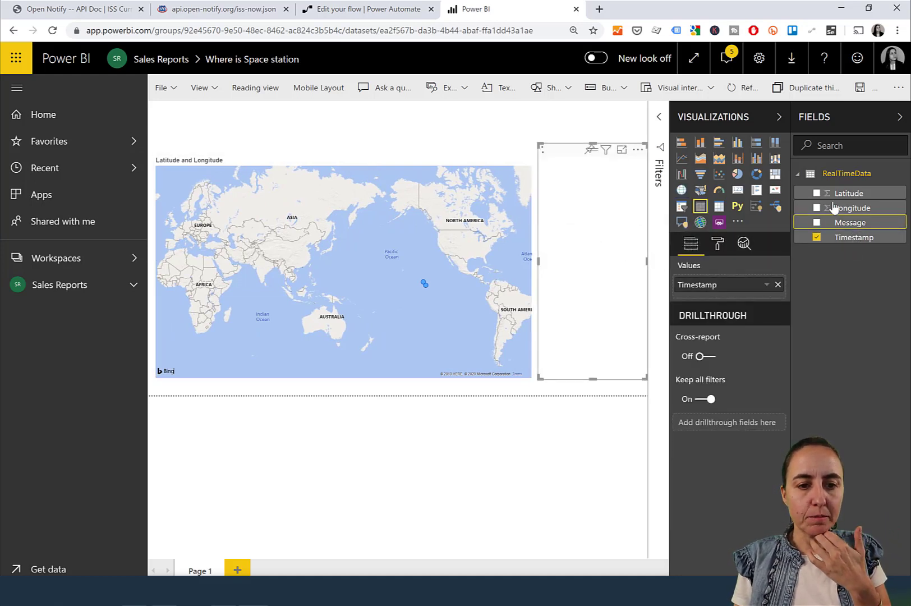
drag(847, 193, 600, 212)
drag(869, 209, 647, 260)
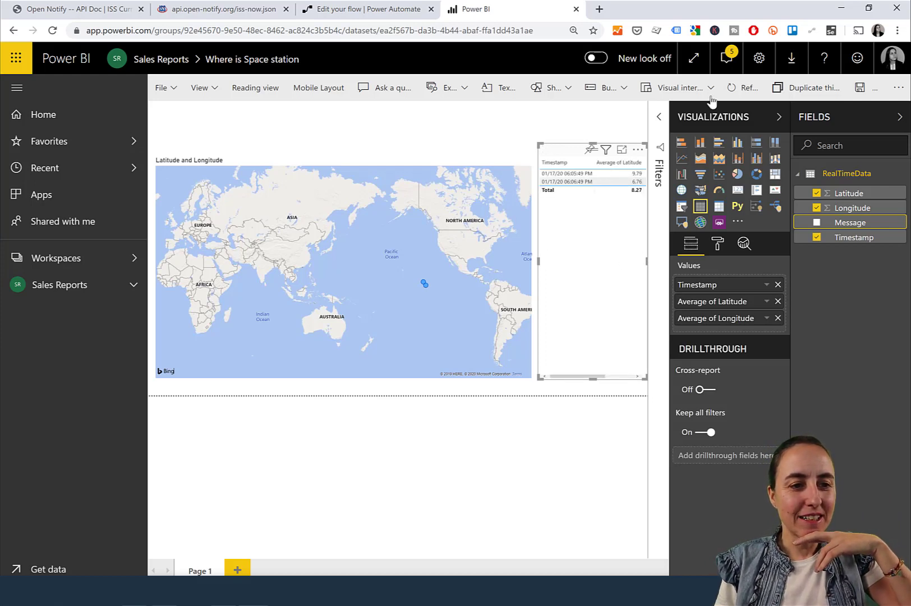
click(746, 89)
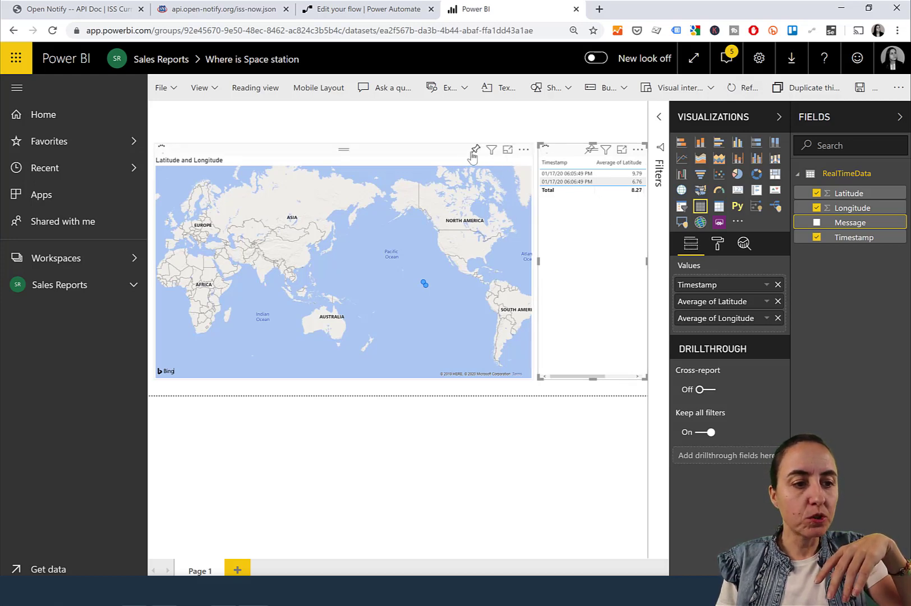
- Save the report as "where is space station" so that its map visual can be pinned
click(474, 149)
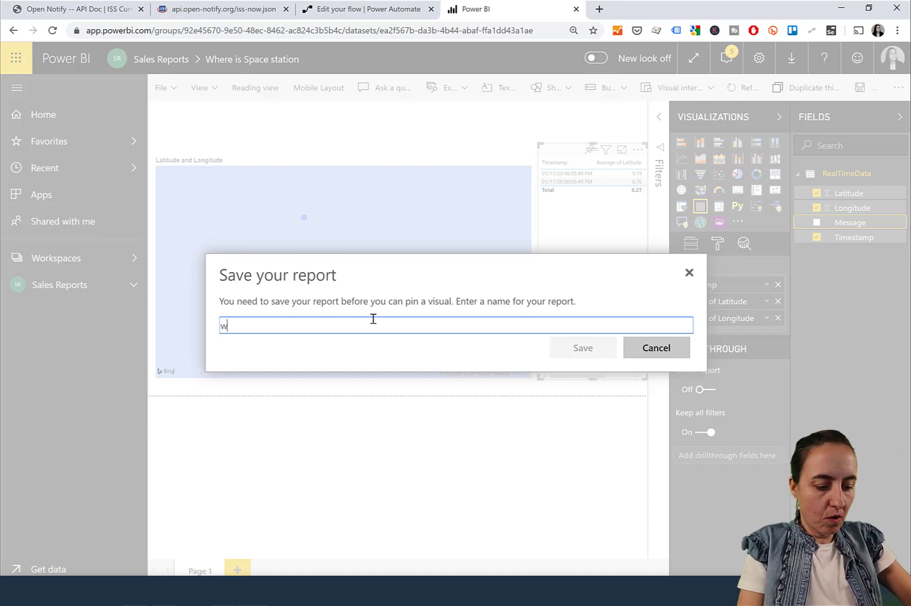
text(here is space st)
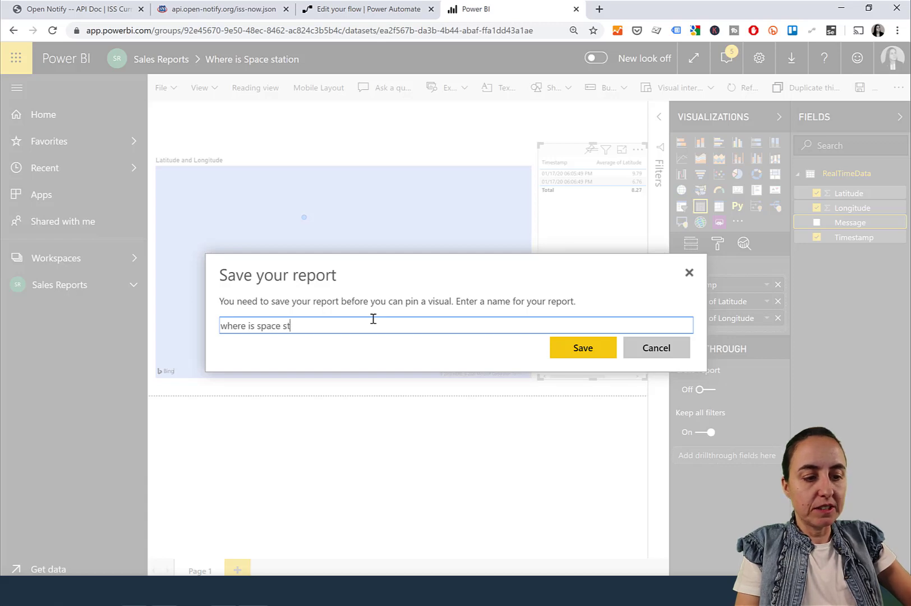
text(ation)
key(Return)
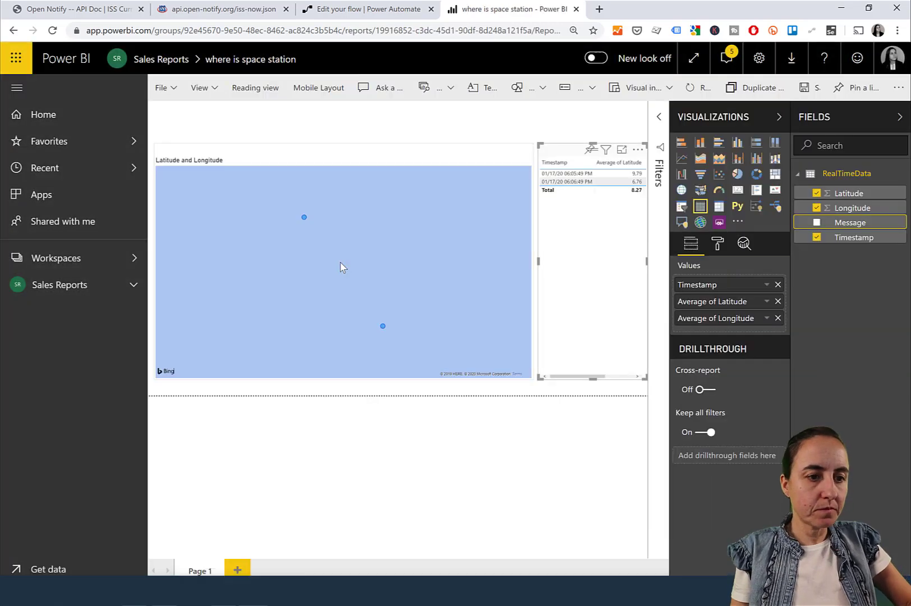
- Pin the Latitude and Longitude map to a new dashboard named "space station"
click(591, 149)
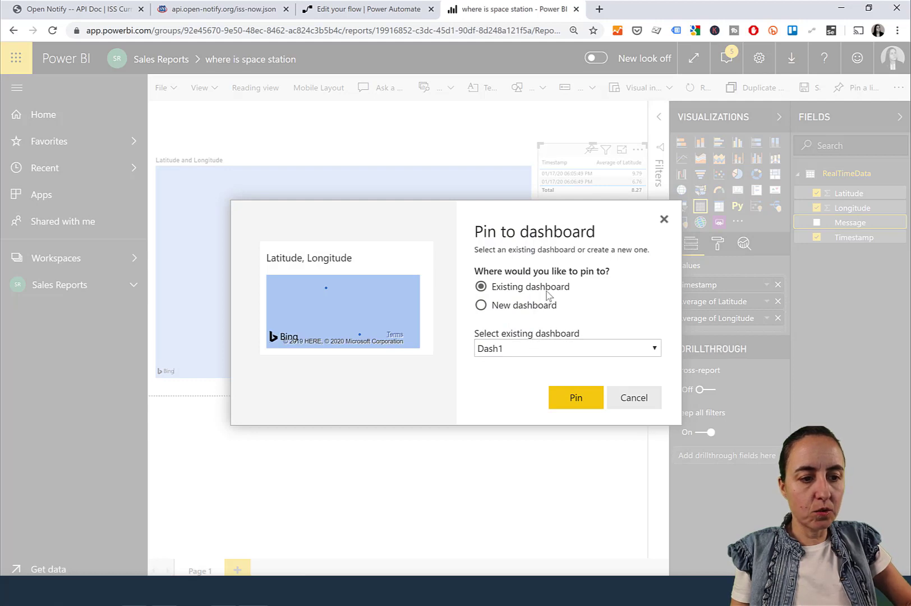
click(526, 311)
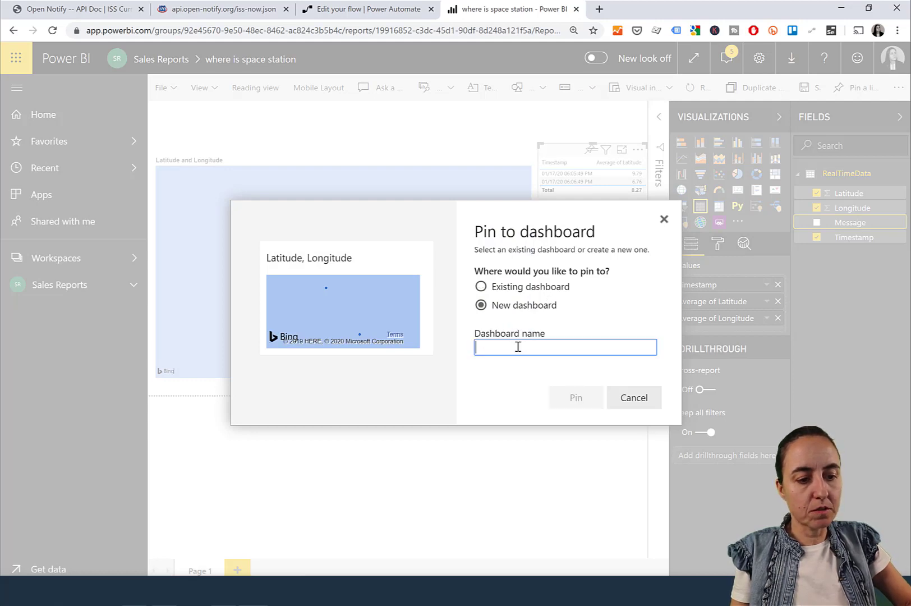
text(space station)
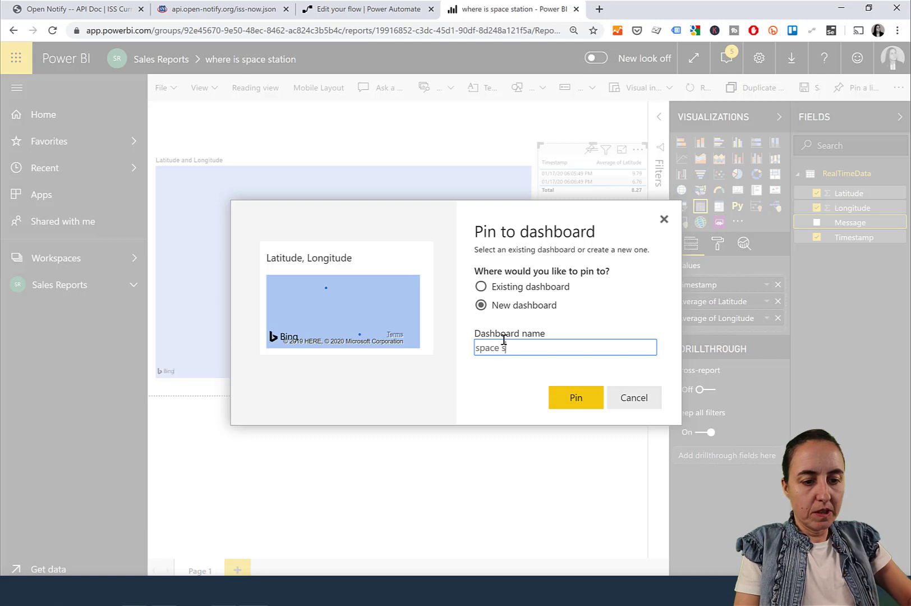
click(578, 400)
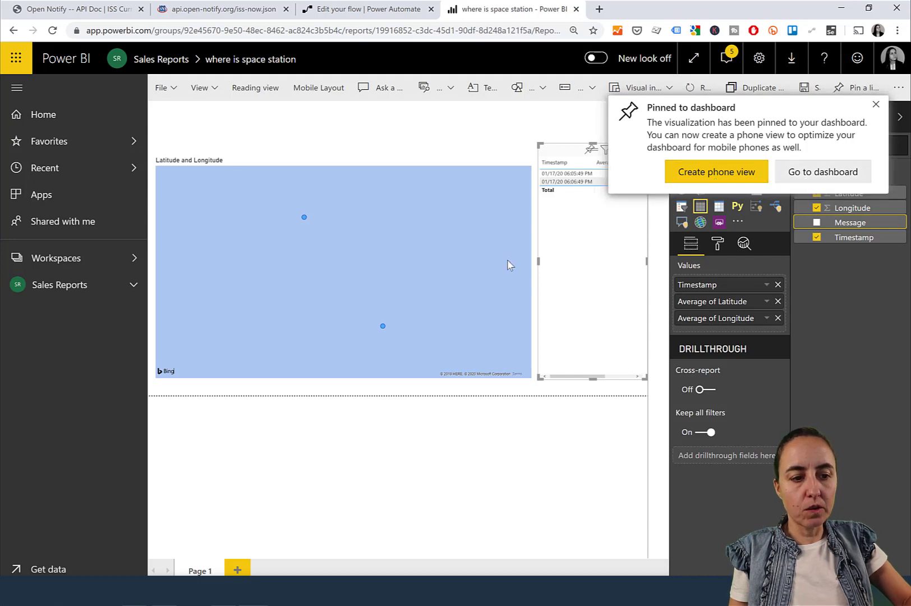
- Turn off Auto zoom for the map visual, zoom the map out to the continents, and save the report
click(520, 199)
click(717, 243)
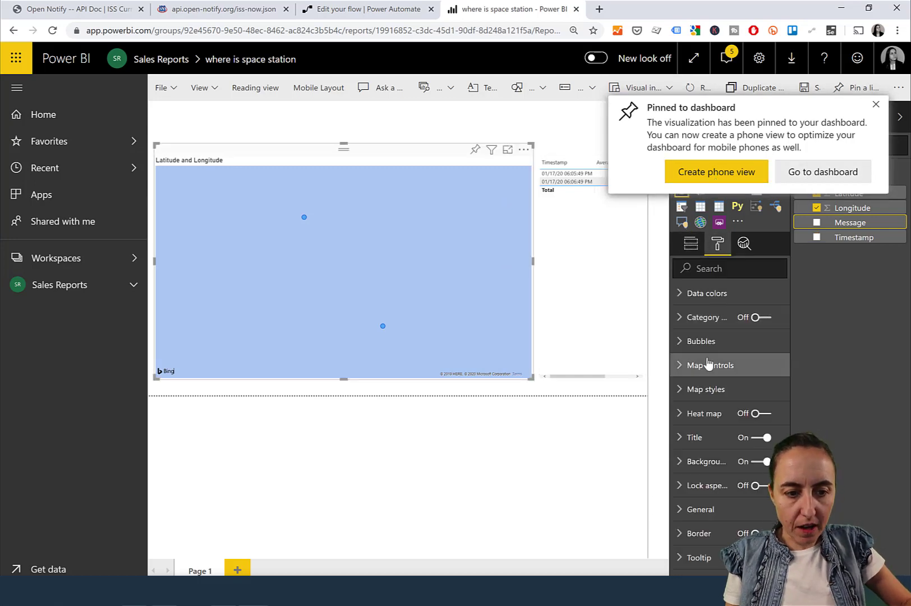
click(716, 366)
click(714, 410)
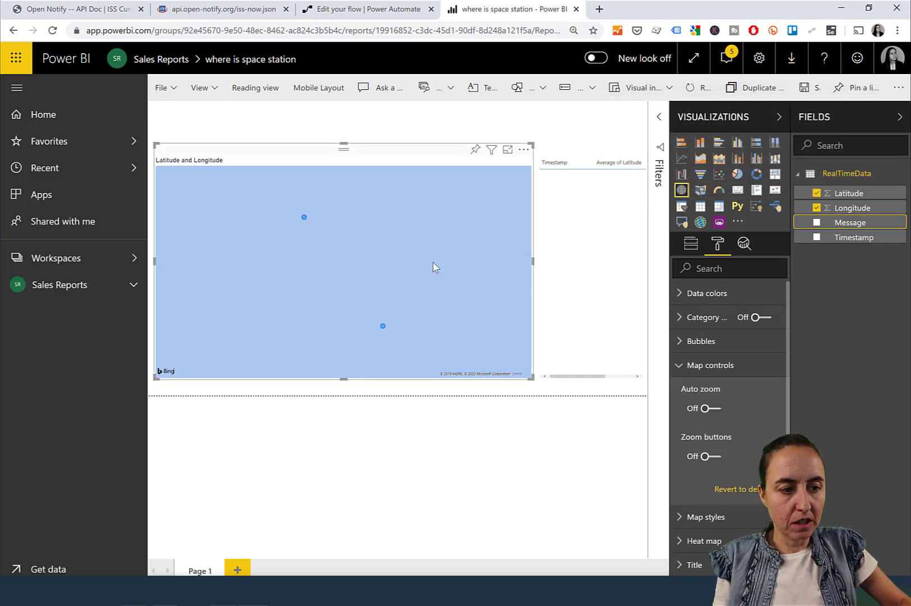
scroll(435, 257, down, 3)
scroll(440, 254, down, 3)
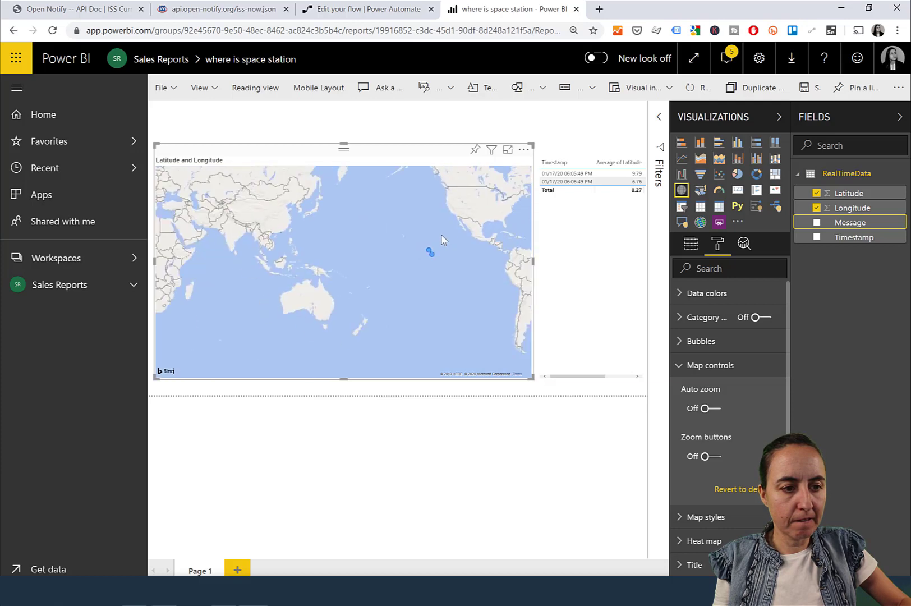
click(162, 88)
click(205, 131)
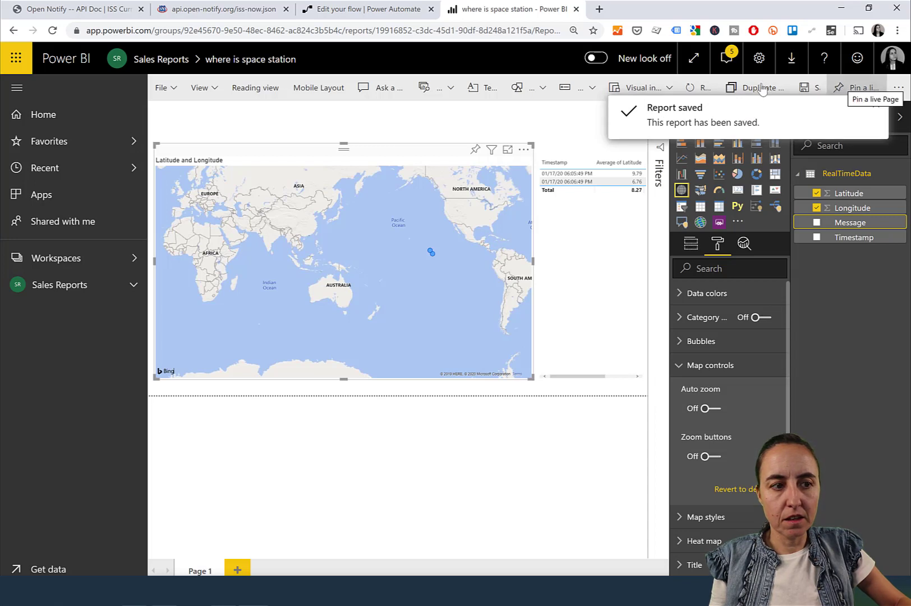
- Open the space station dashboard from Sales Reports and enlarge its Latitude, Longitude map tile
click(70, 286)
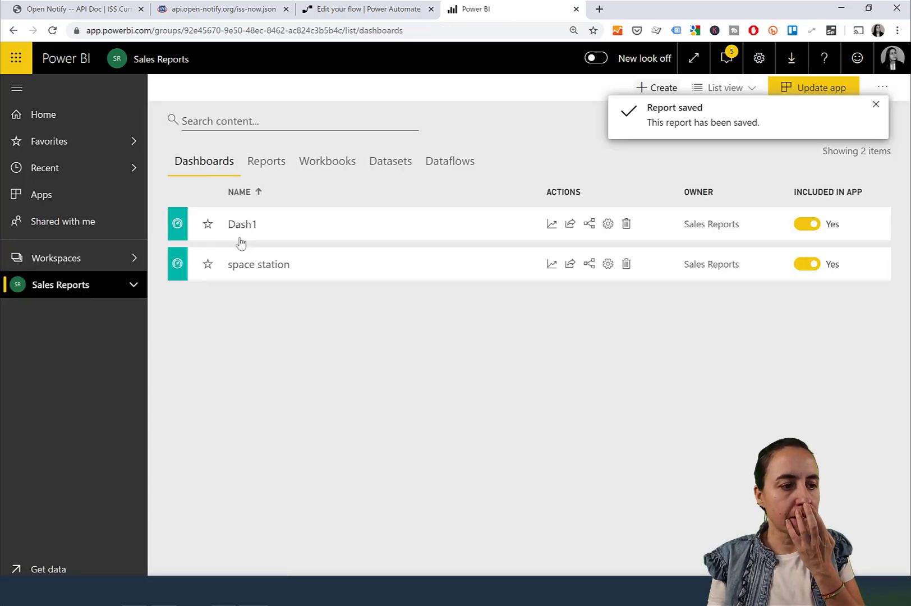
click(268, 272)
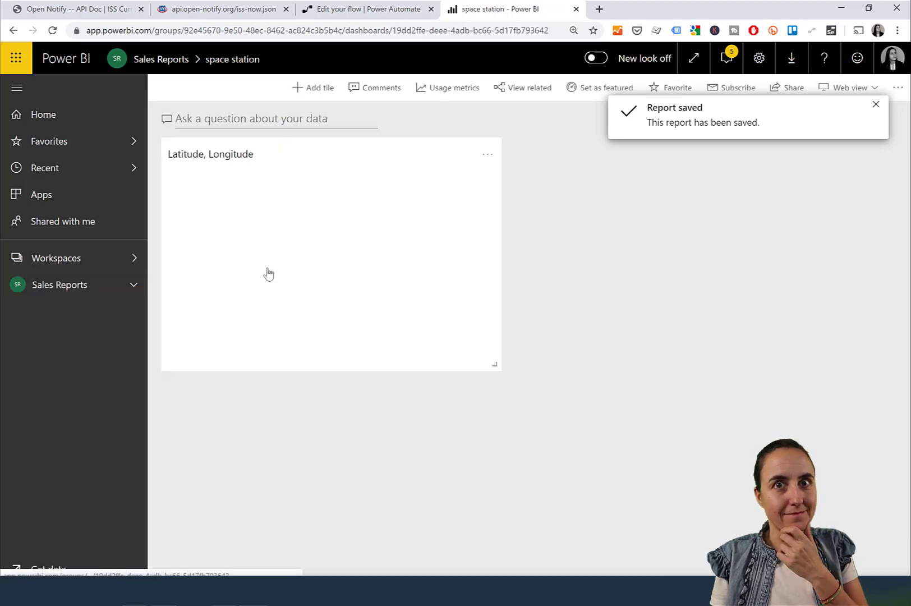
drag(494, 365, 733, 507)
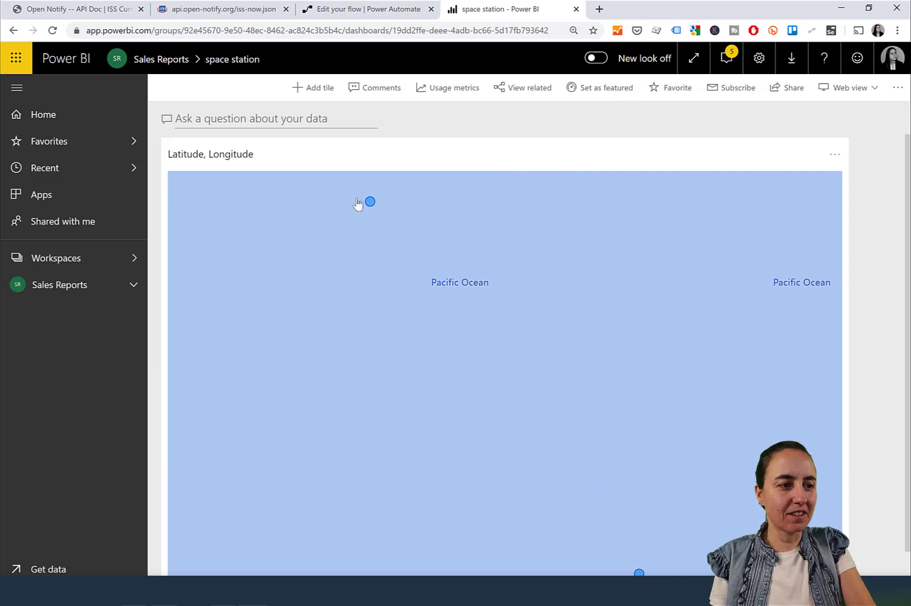
- Reopen the where is space station report, shift the map to centre on Europe and Africa, and pin it to the space station dashboard
click(52, 289)
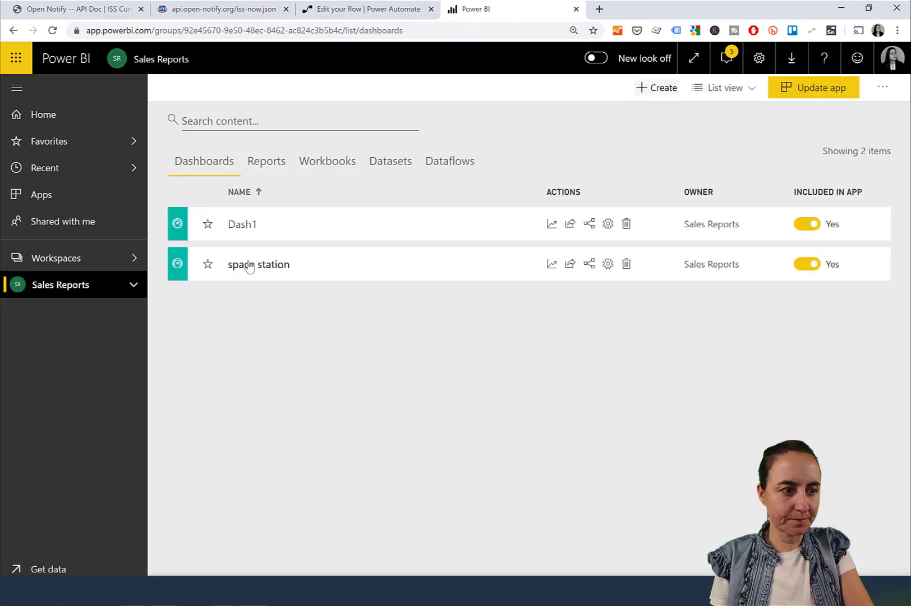
click(268, 163)
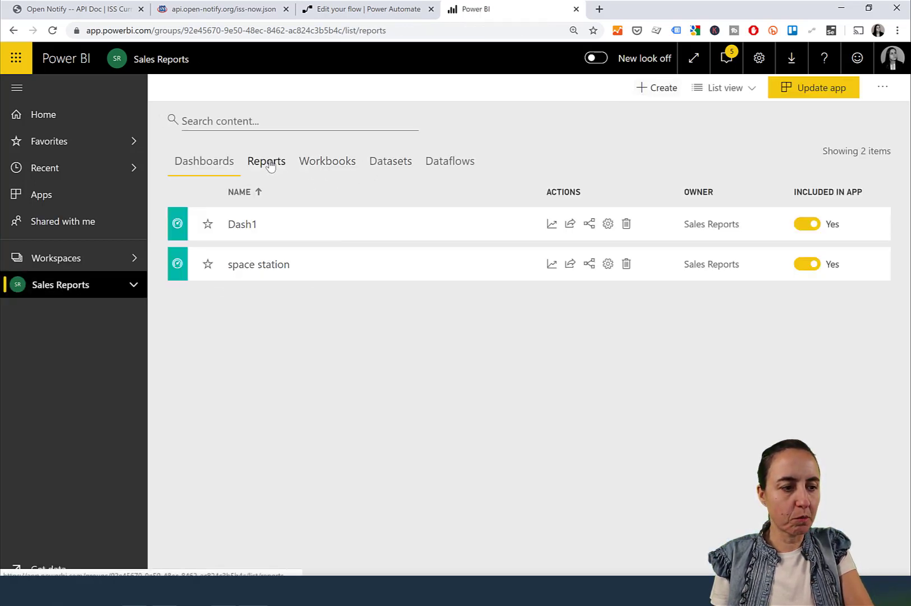
click(288, 269)
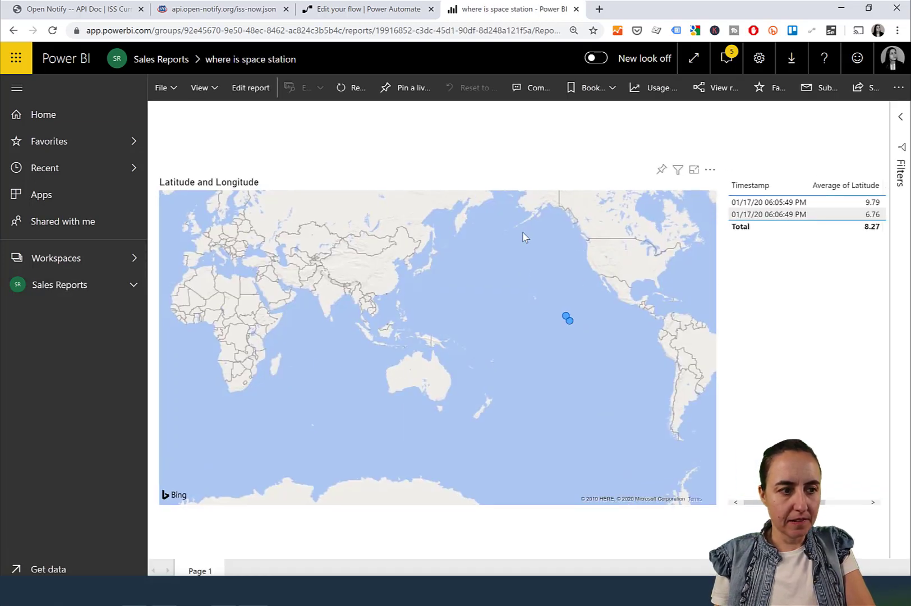
drag(563, 315, 653, 354)
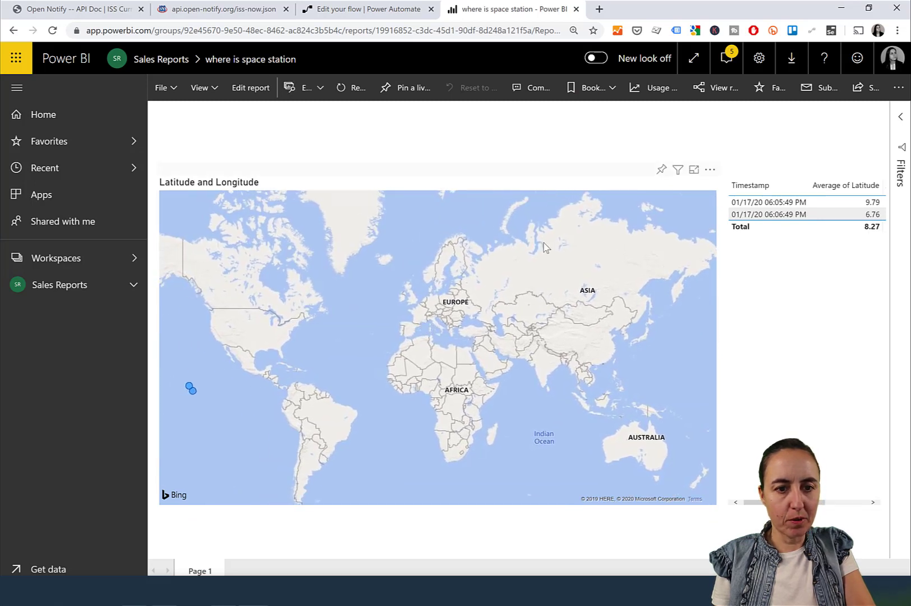
click(171, 89)
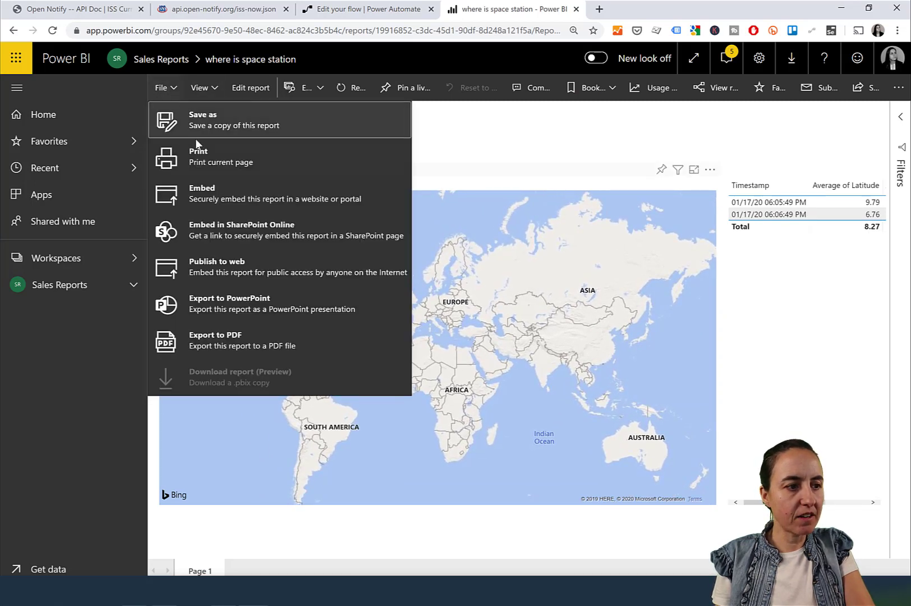
click(595, 176)
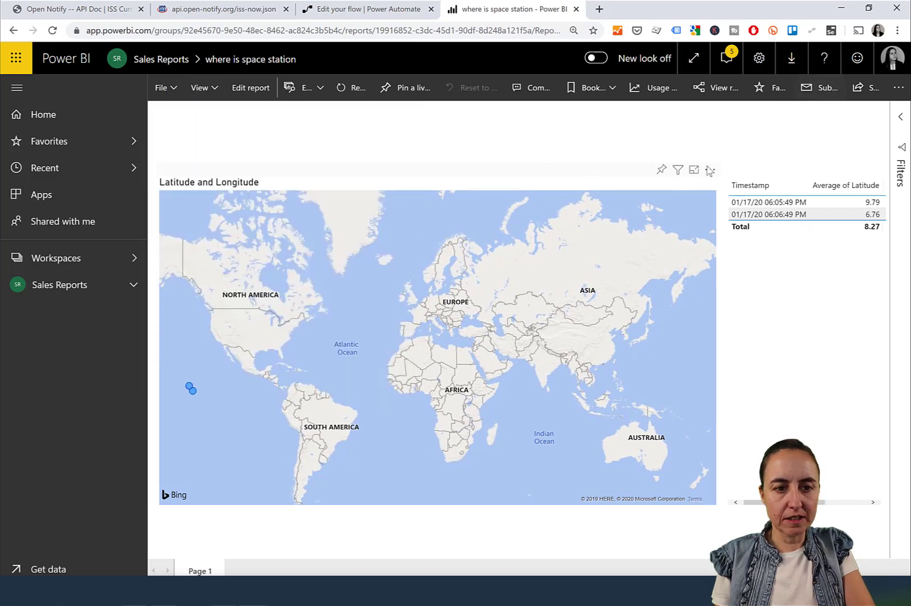
click(661, 171)
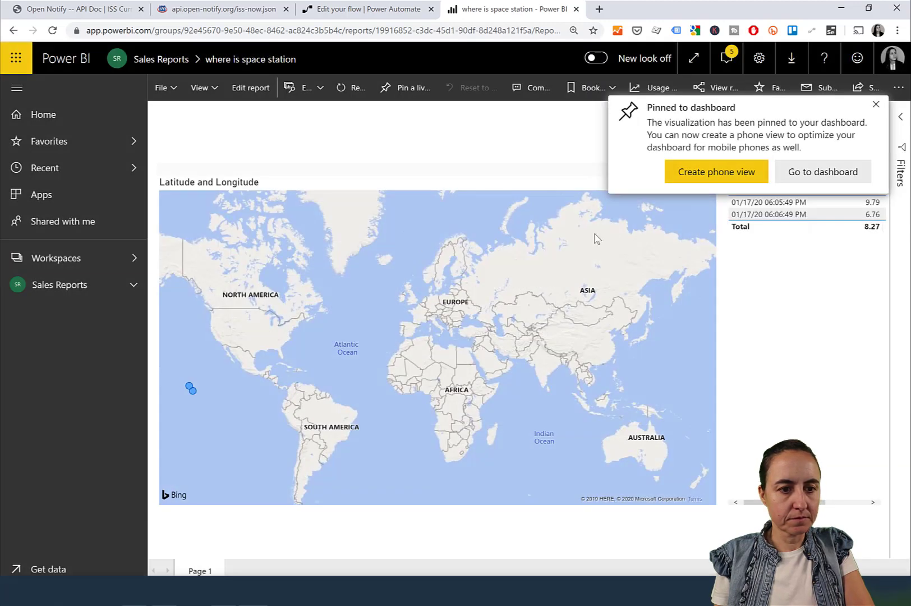
- Check the pinned map tiles on the space station dashboard and the report they link to
click(813, 171)
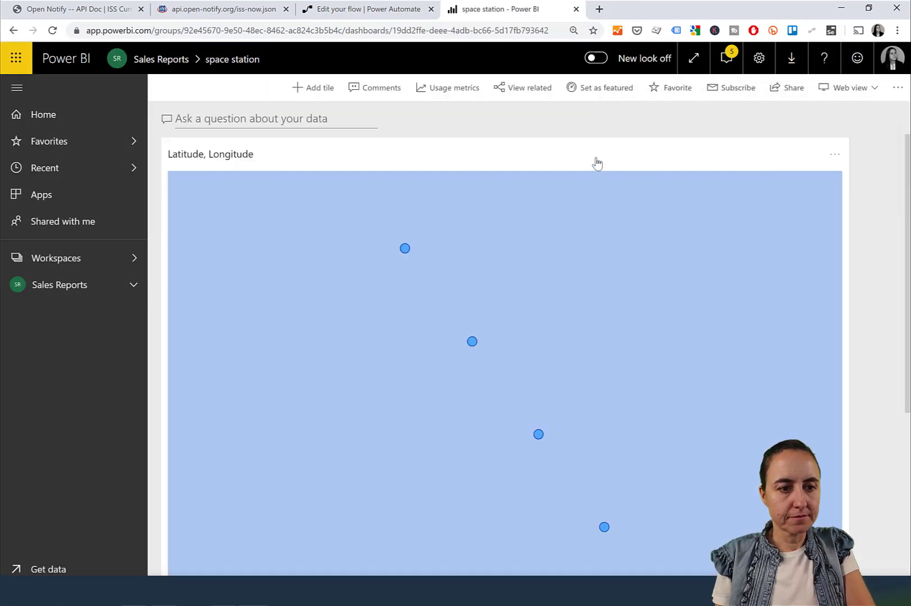
click(597, 163)
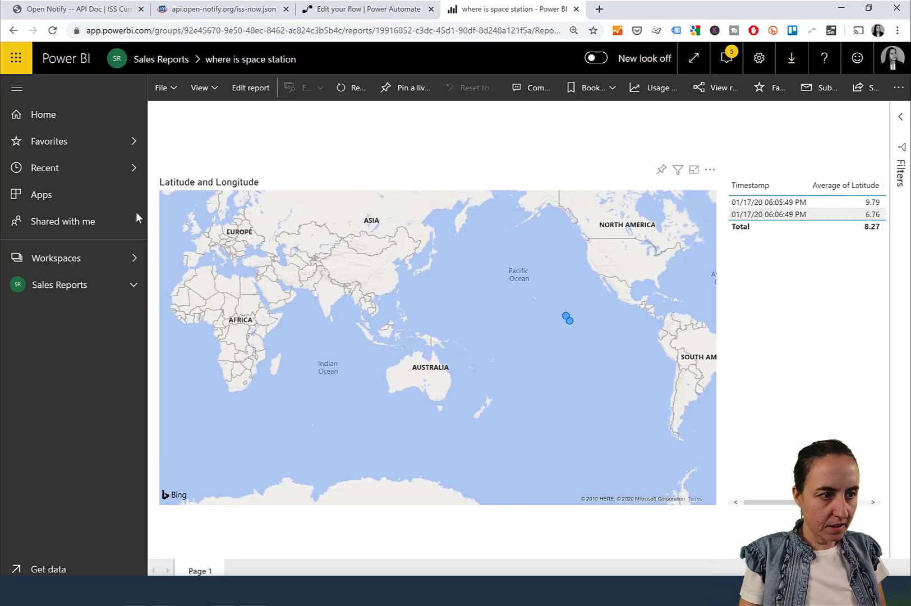
click(82, 296)
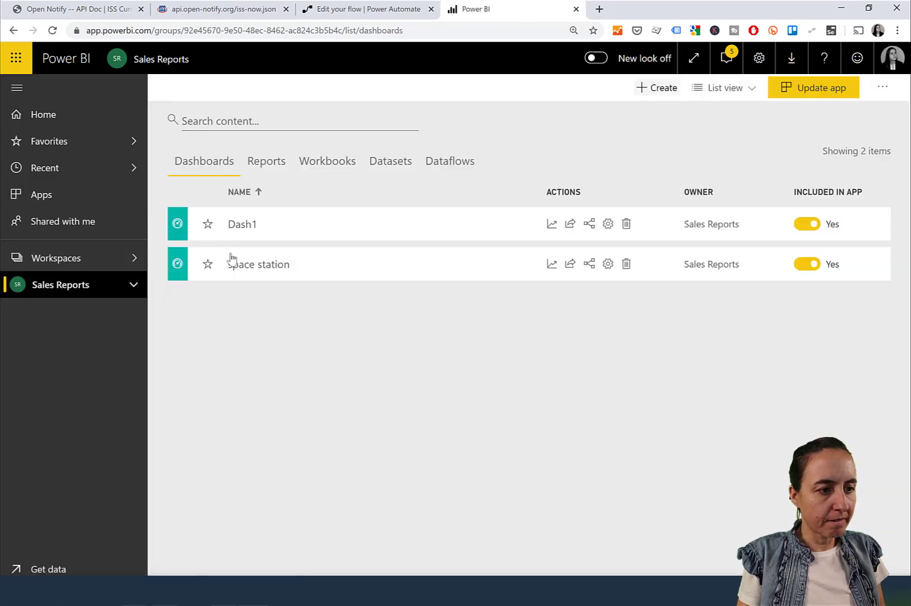
click(253, 265)
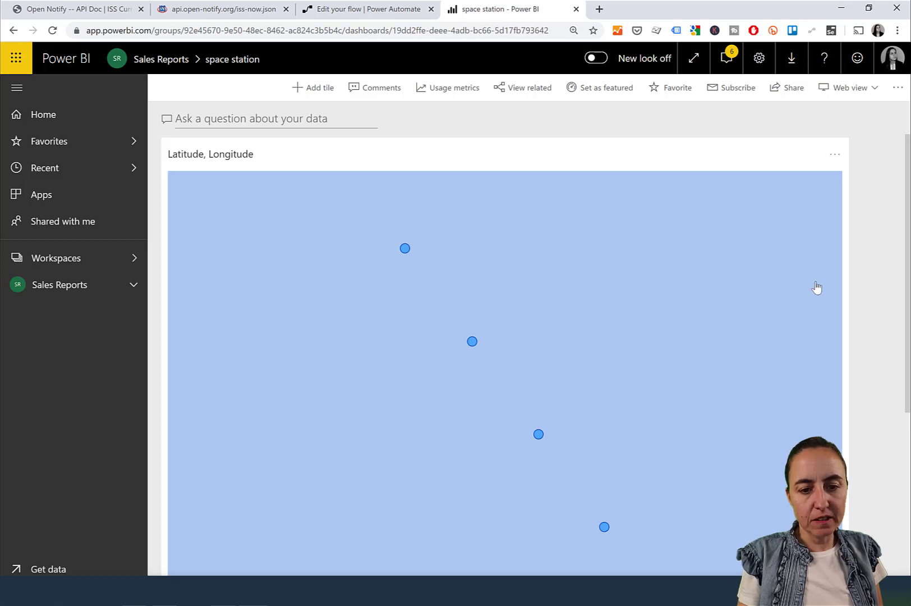
scroll(816, 287, down, 5)
click(679, 332)
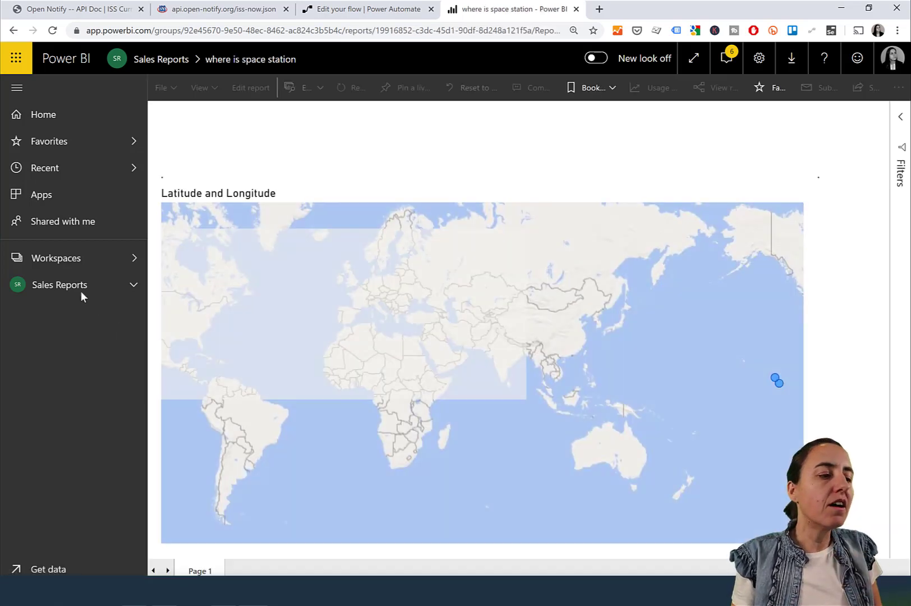
- Delete the zoomed-in ocean map tile from the space station dashboard and enlarge the remaining world map tile
click(69, 292)
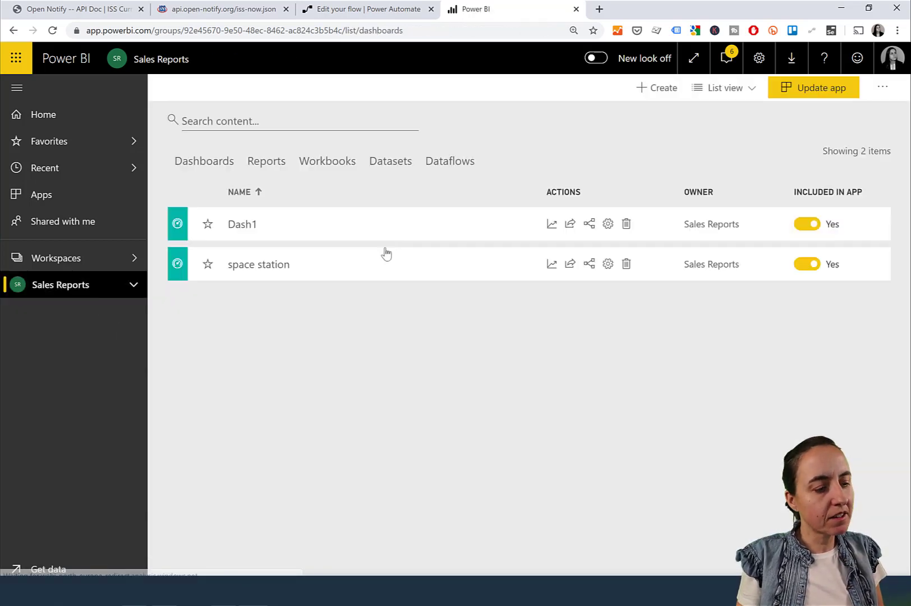
click(265, 272)
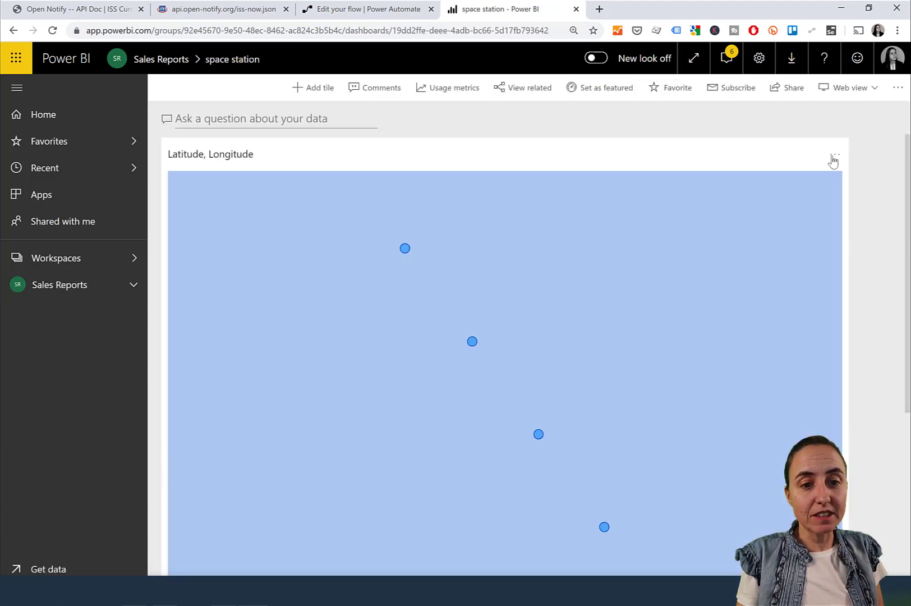
click(834, 159)
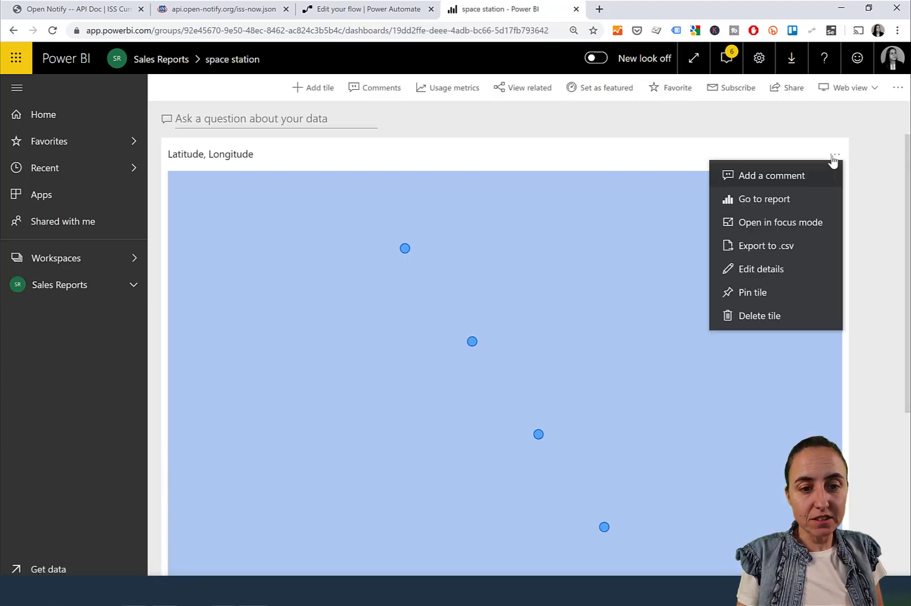
click(764, 316)
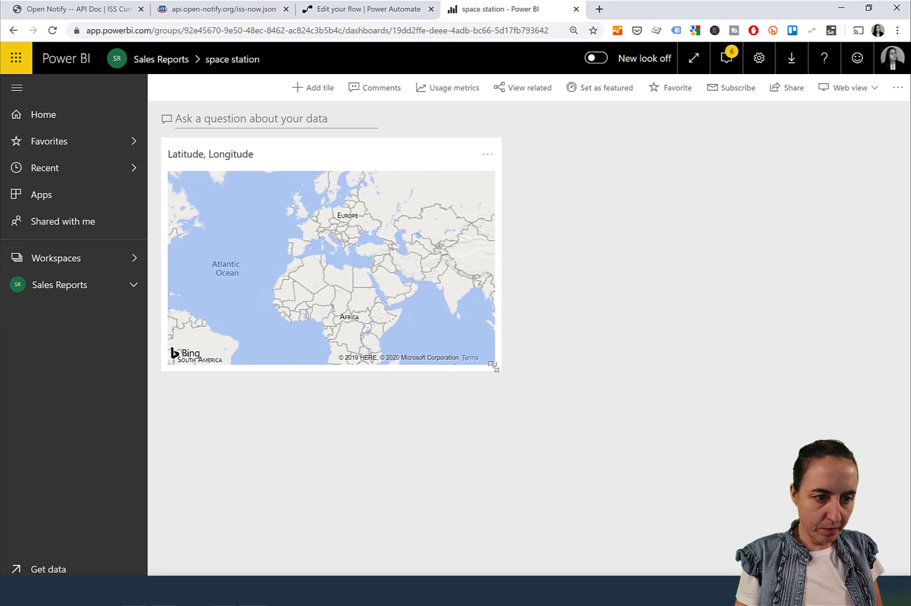
drag(615, 433, 848, 572)
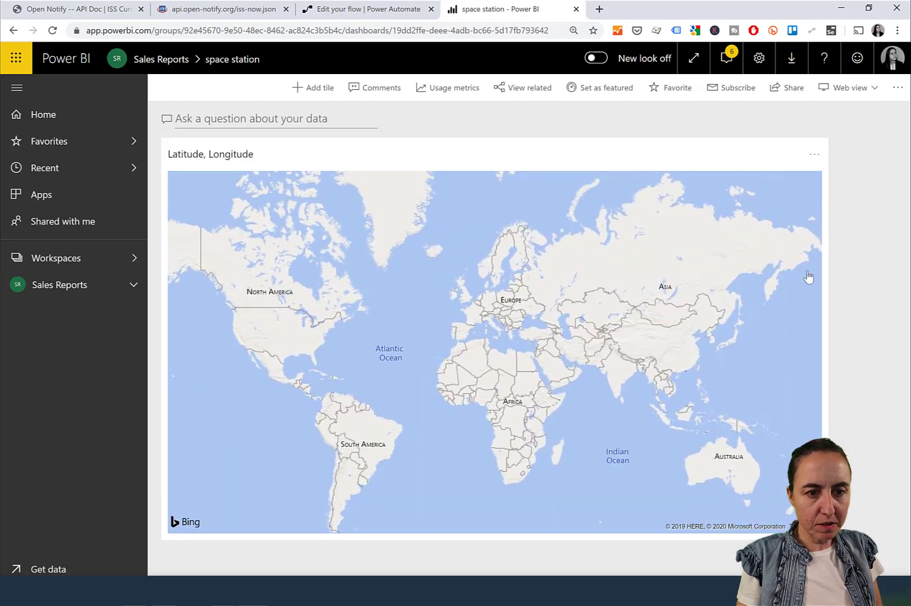
- Review the Latitude, Longitude map tile's details, from its title and subtitle to its custom link options, and close them
click(836, 158)
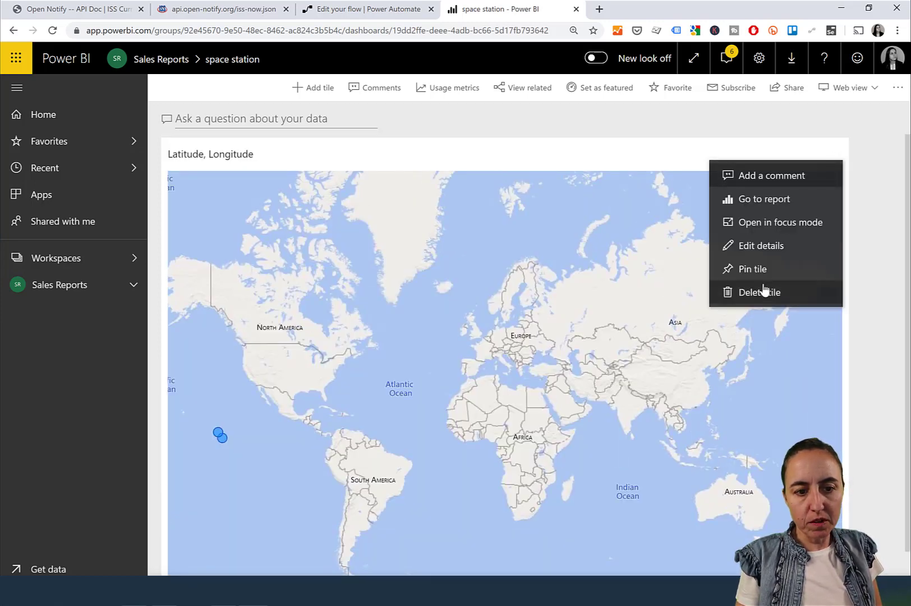
click(774, 253)
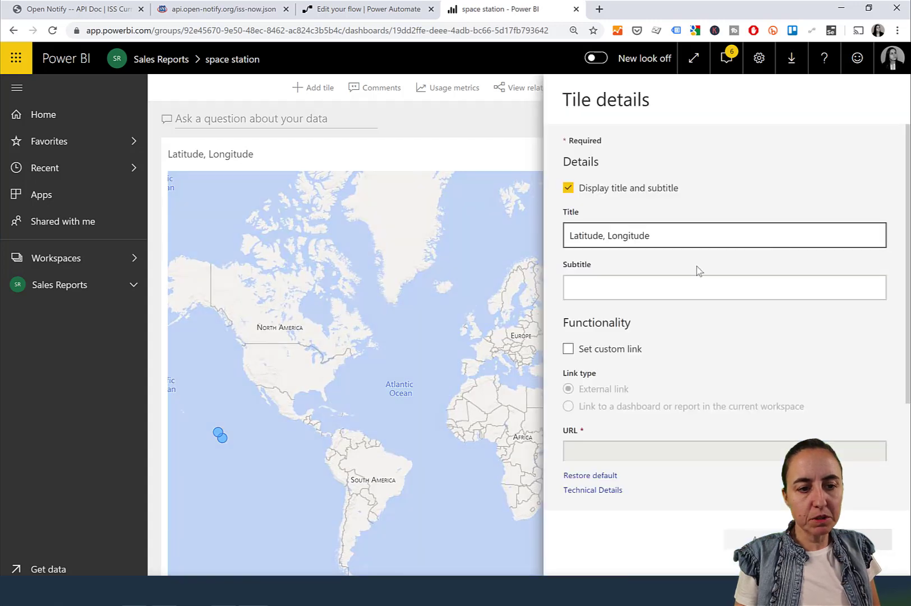
scroll(644, 359, down, 2)
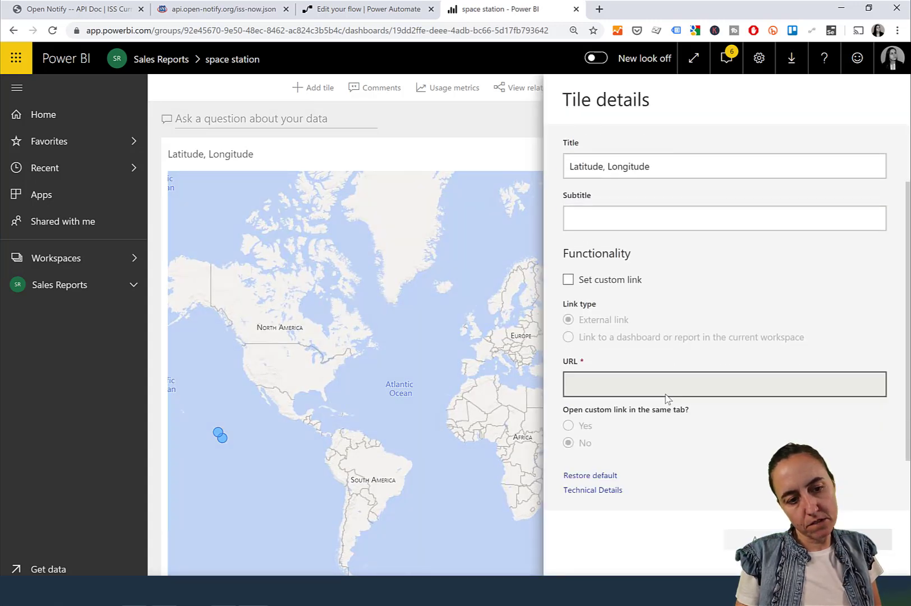
scroll(668, 403, up, 2)
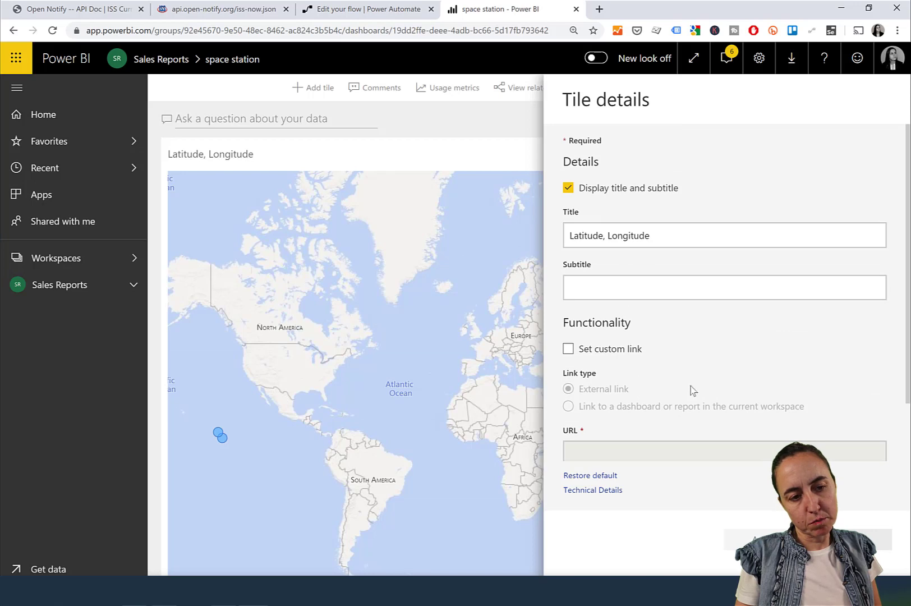
click(881, 543)
click(835, 158)
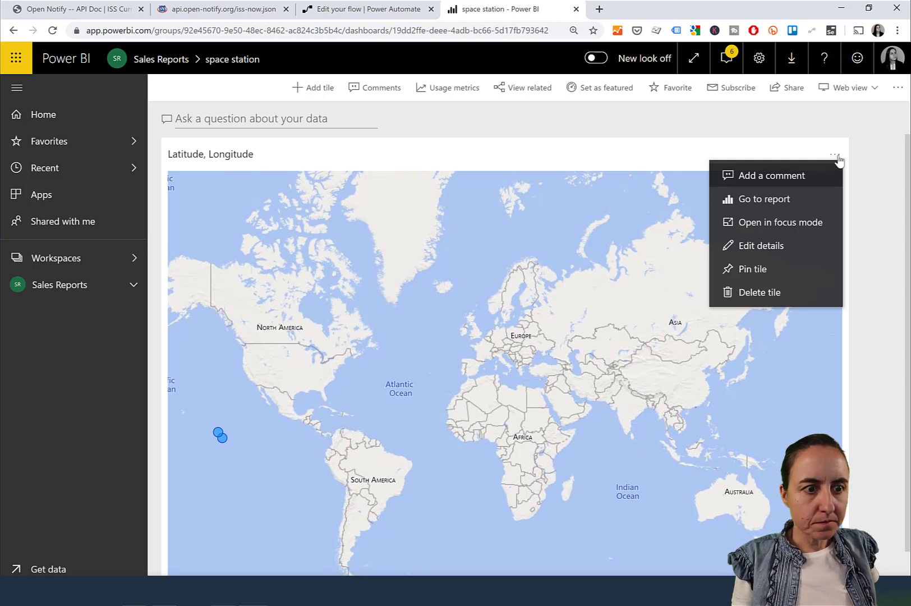
click(867, 181)
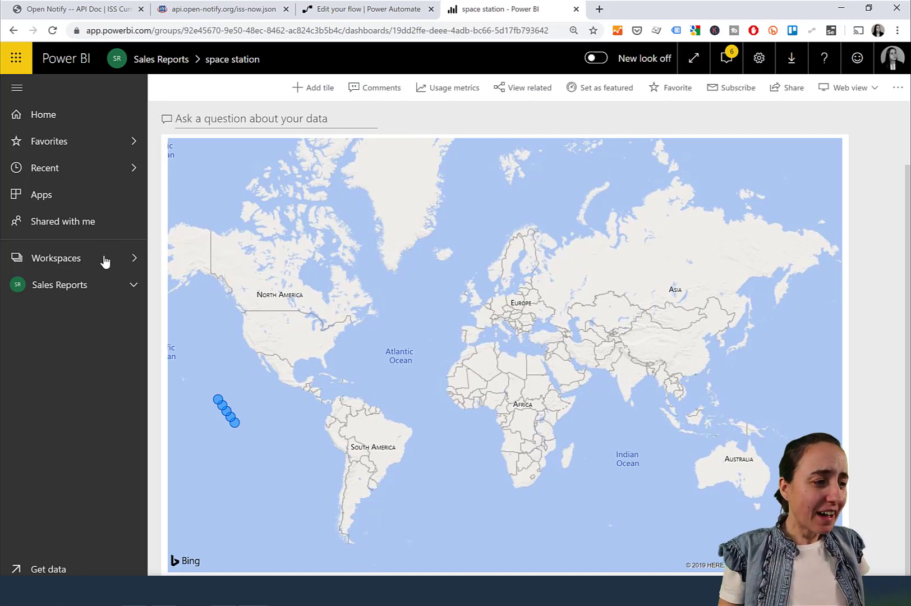
- Open the Where is ISS? dashboard in the Social Media workspace and examine the space station positions on its map tile
click(78, 263)
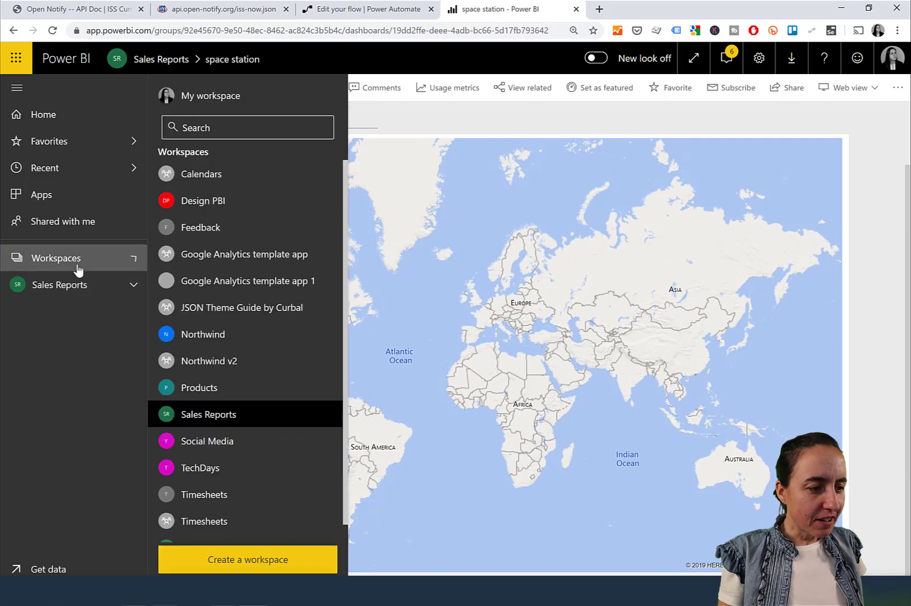
click(237, 453)
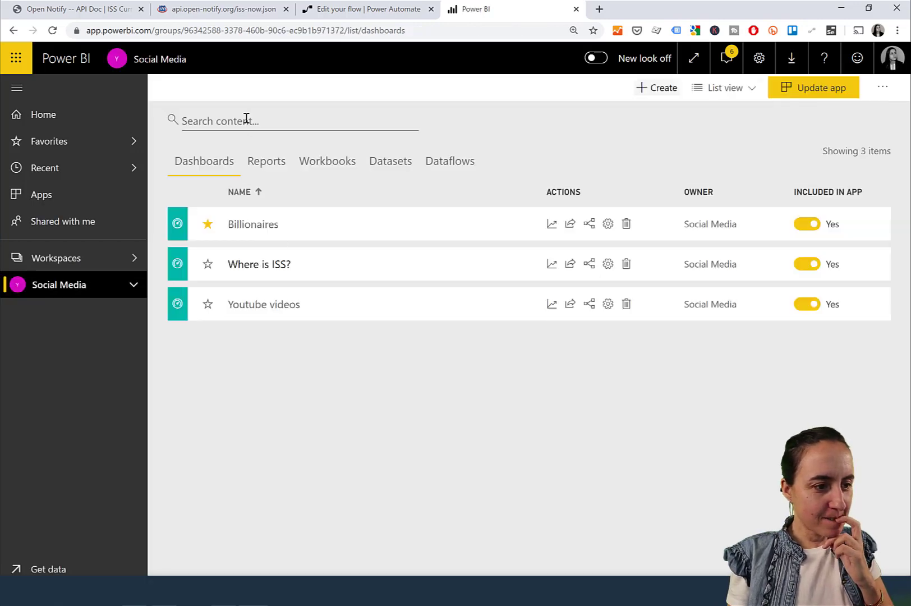
click(258, 266)
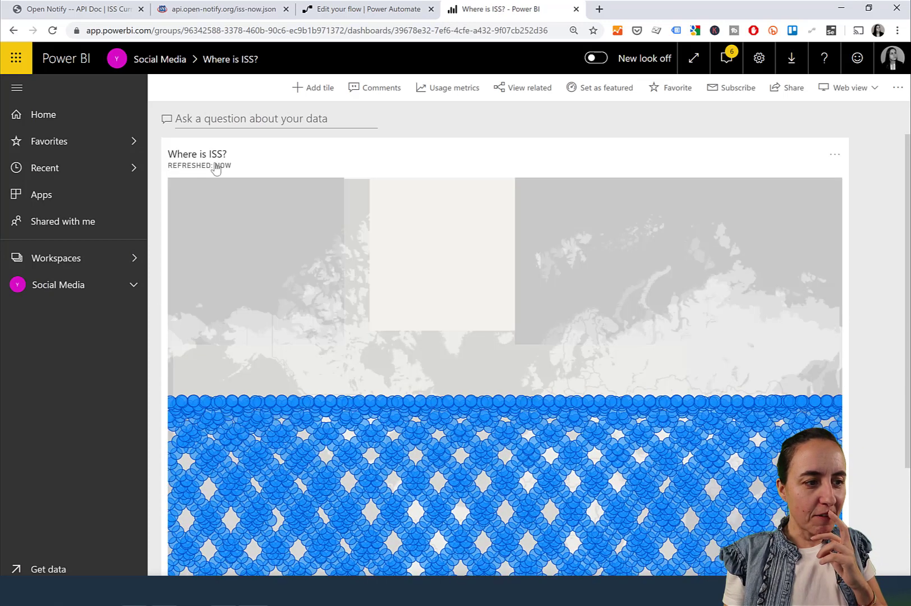
scroll(861, 424, down, 2)
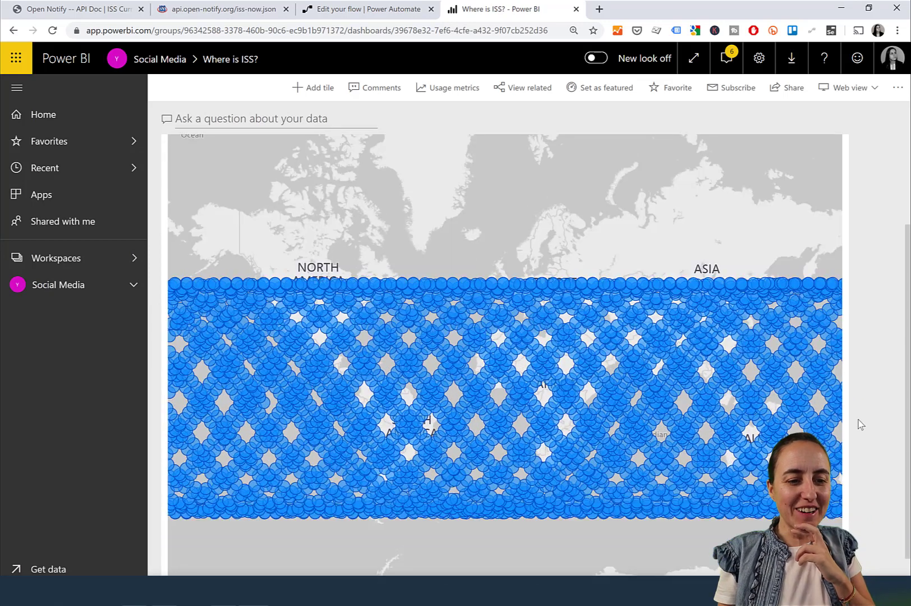